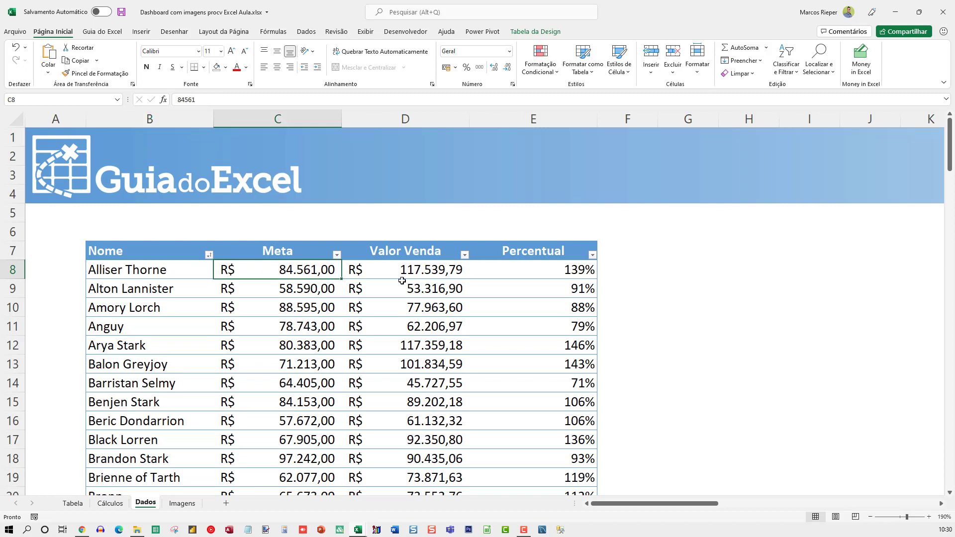
- Review the Nome, Valor Venda and Percentual data of the sales table on the Dados sheet
{"action": "left_click", "coordinate": [430, 272]}
{"action": "left_click", "coordinate": [506, 269]}
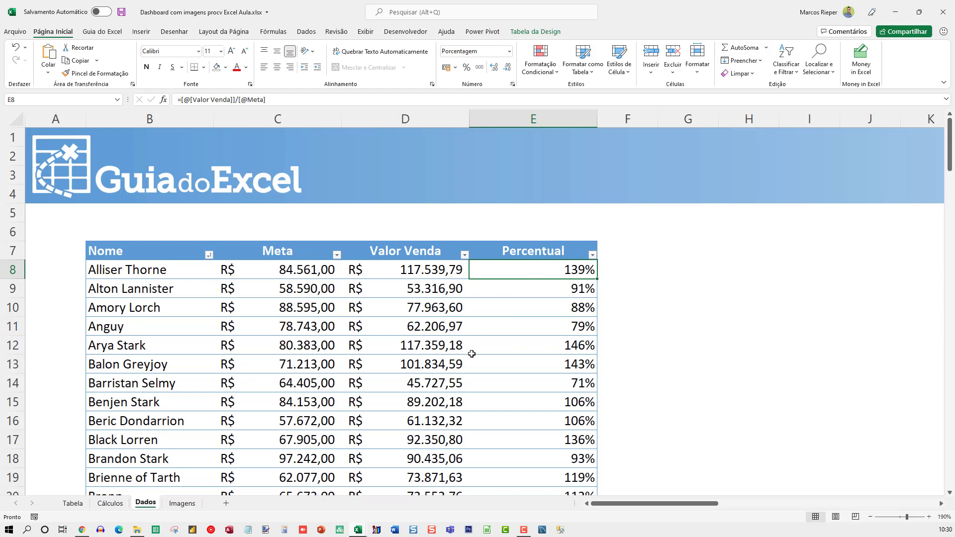
{"action": "scroll", "coordinate": [277, 293], "scroll_direction": "down", "scroll_amount": 16}
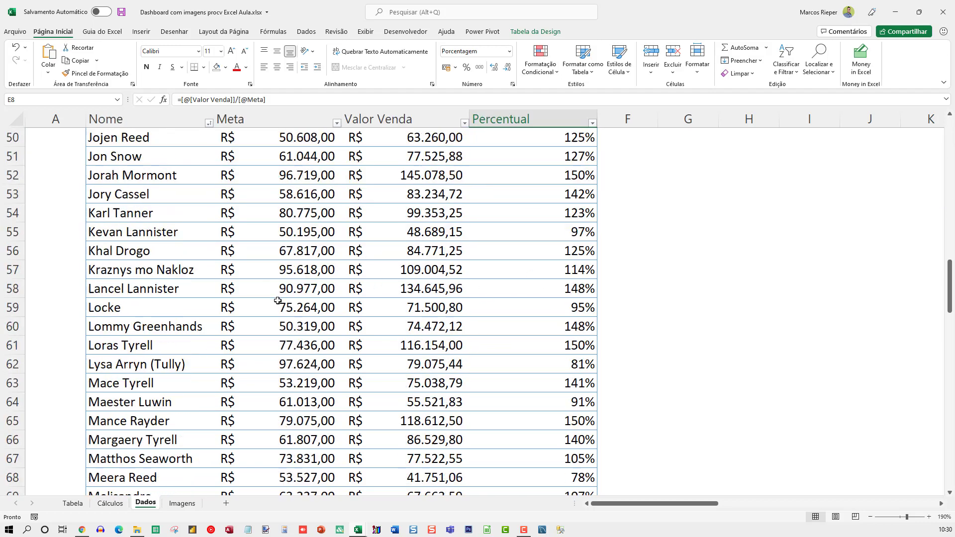
{"action": "scroll", "coordinate": [278, 301], "scroll_direction": "up", "scroll_amount": 16}
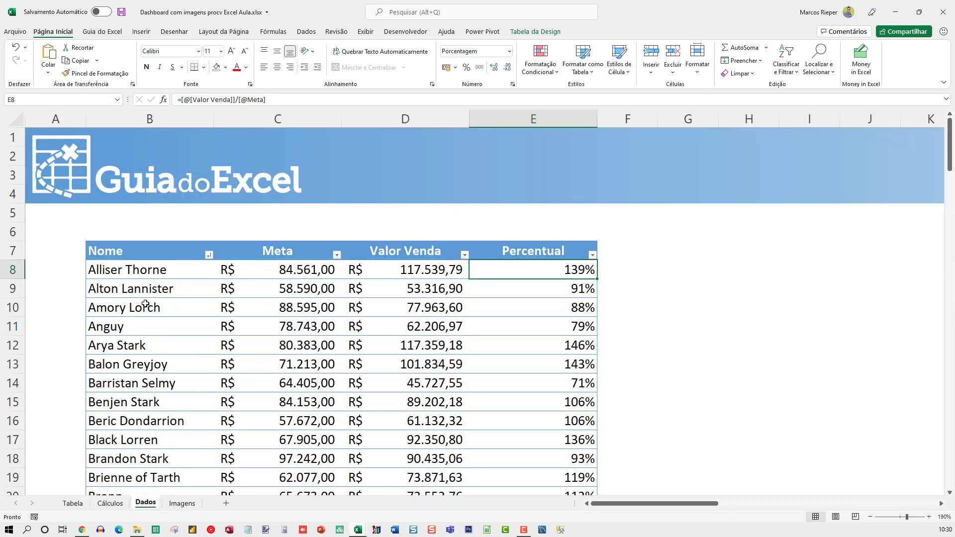
{"action": "left_click_drag", "start_coordinate": [132, 273], "coordinate": [133, 462]}
- Review the table of names and matching photos on the Imagens sheet
{"action": "left_click", "coordinate": [182, 504]}
{"action": "left_click", "coordinate": [69, 229]}
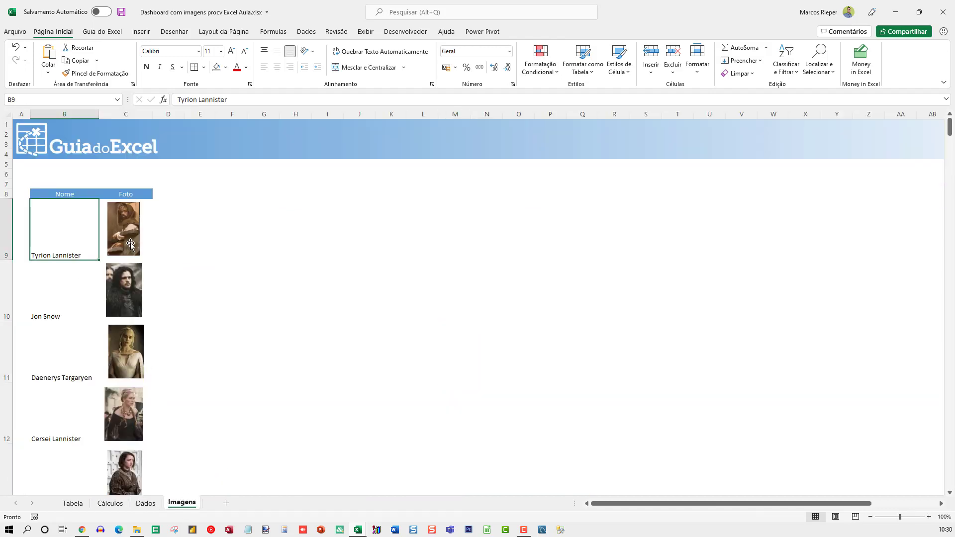
{"action": "scroll", "coordinate": [134, 248], "scroll_direction": "up", "scroll_amount": 6, "text": "ctrl"}
{"action": "left_click", "coordinate": [305, 263]}
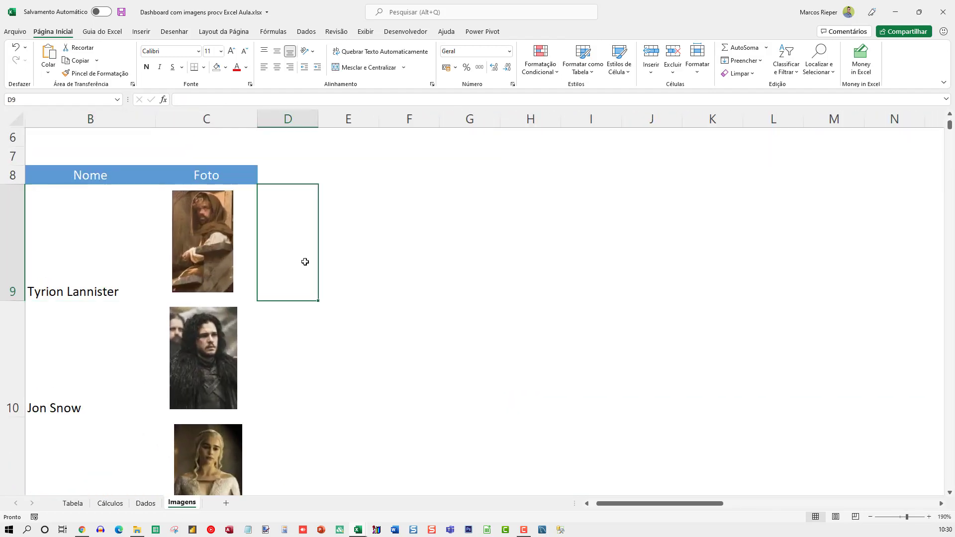
{"action": "key", "text": "ctrl+Home"}
{"action": "left_click", "coordinate": [143, 327]}
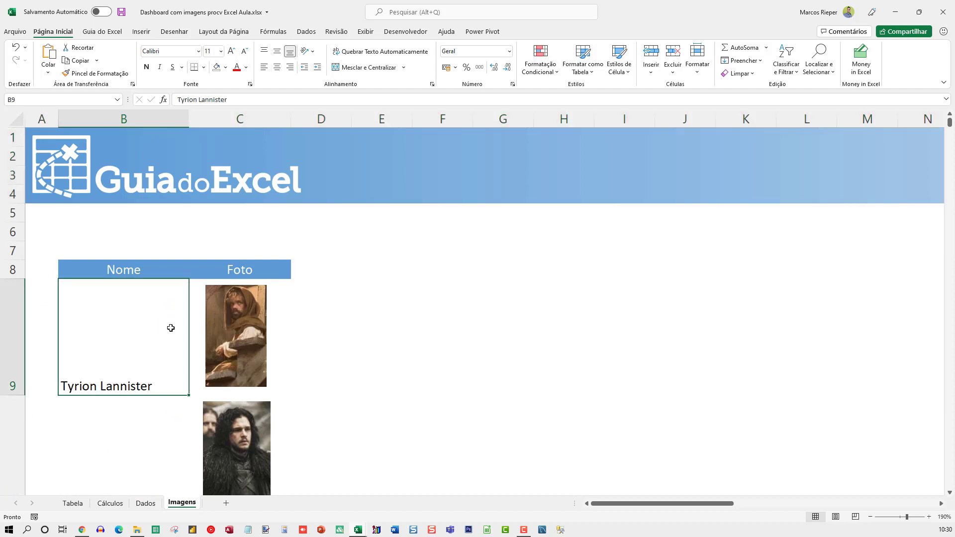
{"action": "scroll", "coordinate": [136, 377], "scroll_direction": "down", "scroll_amount": 3}
{"action": "scroll", "coordinate": [137, 377], "scroll_direction": "down", "scroll_amount": 1}
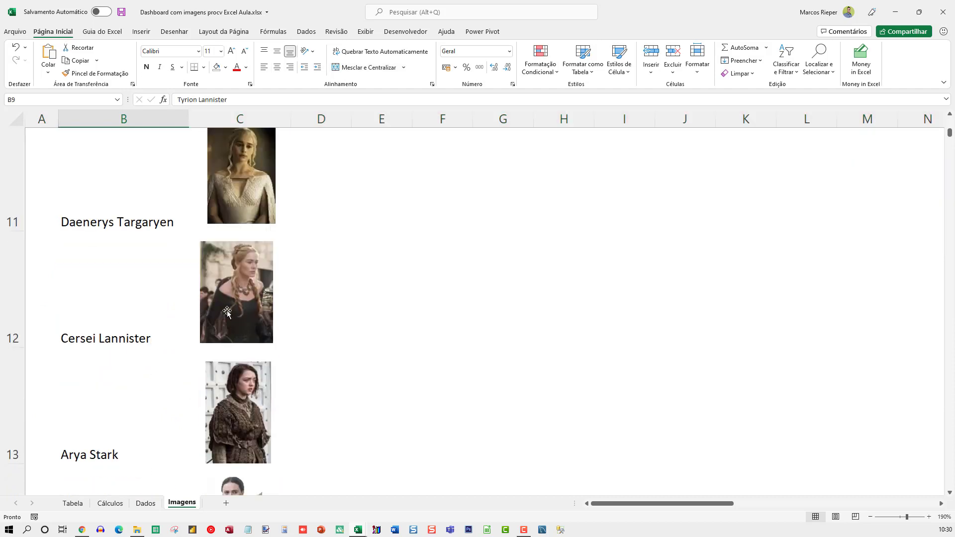
{"action": "scroll", "coordinate": [230, 299], "scroll_direction": "up", "scroll_amount": 4}
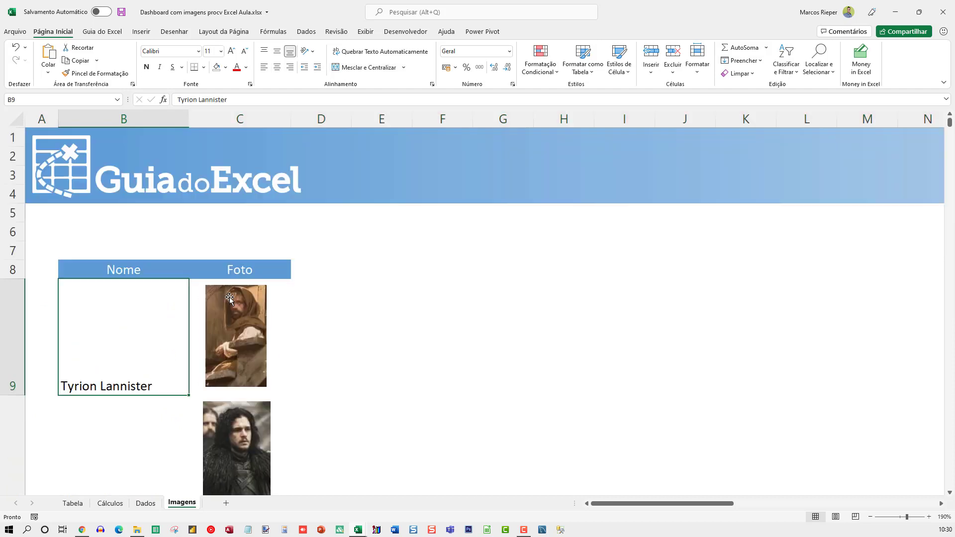
{"action": "left_click", "coordinate": [355, 289]}
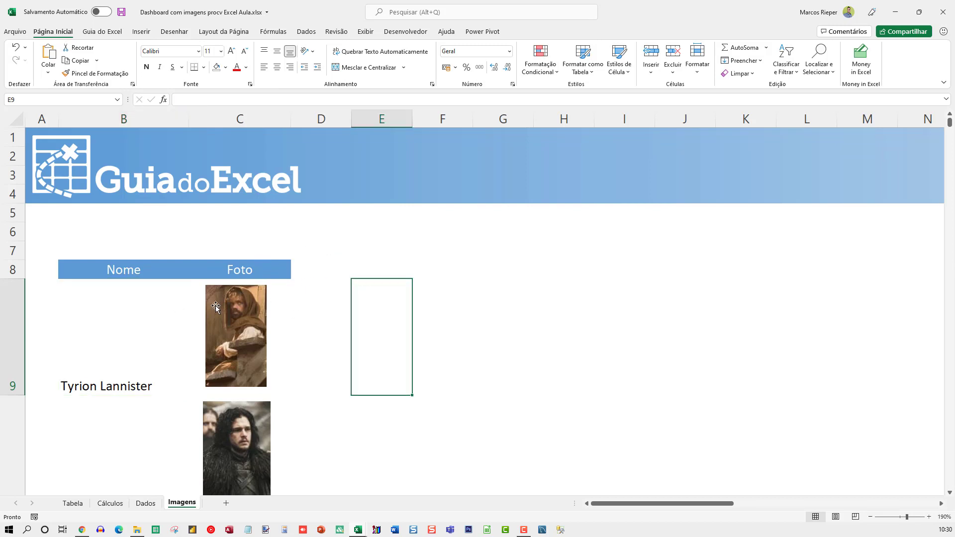
- Examine how each photo in the Foto column fits within its own cell beside the name, from row 9 to row 13
{"action": "left_click", "coordinate": [132, 337]}
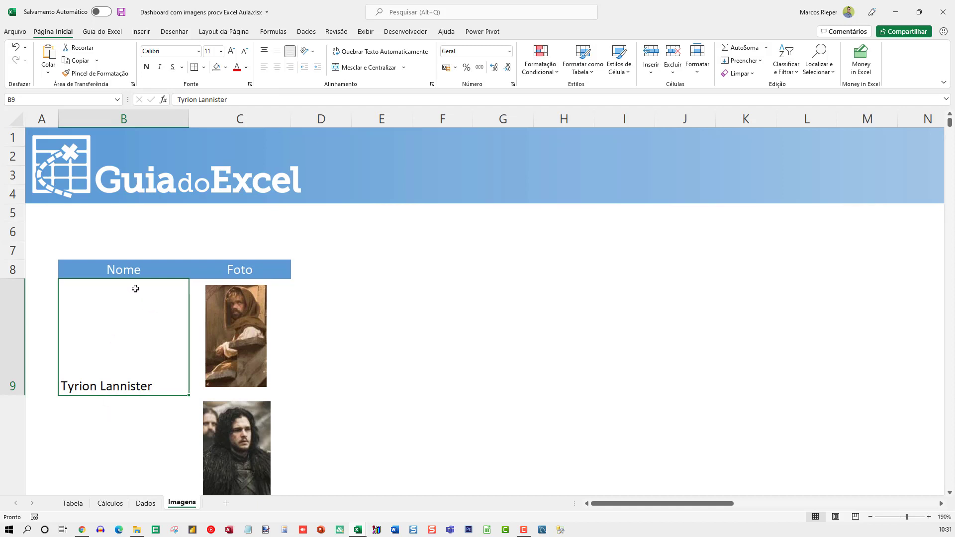
{"action": "left_click", "coordinate": [285, 314]}
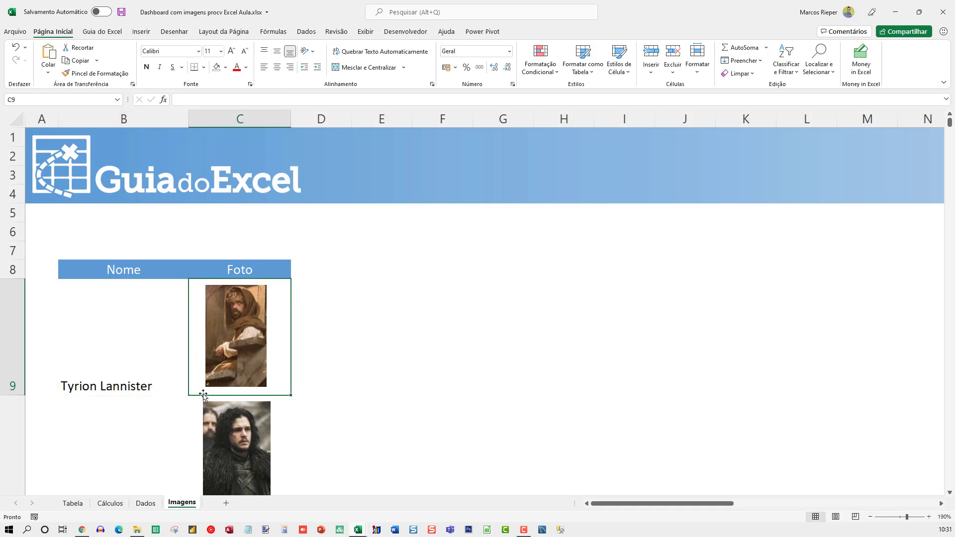
{"action": "left_click", "coordinate": [236, 335]}
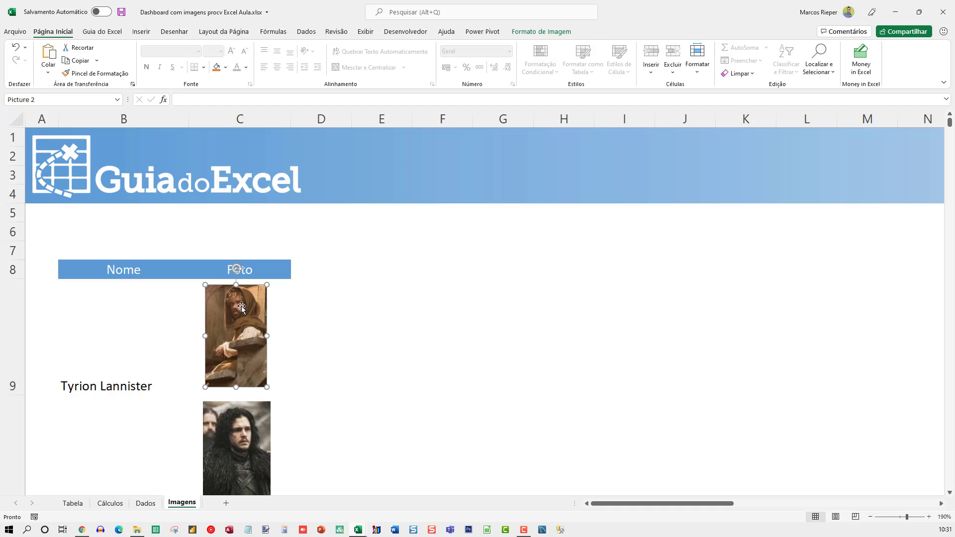
{"action": "left_click", "coordinate": [281, 313]}
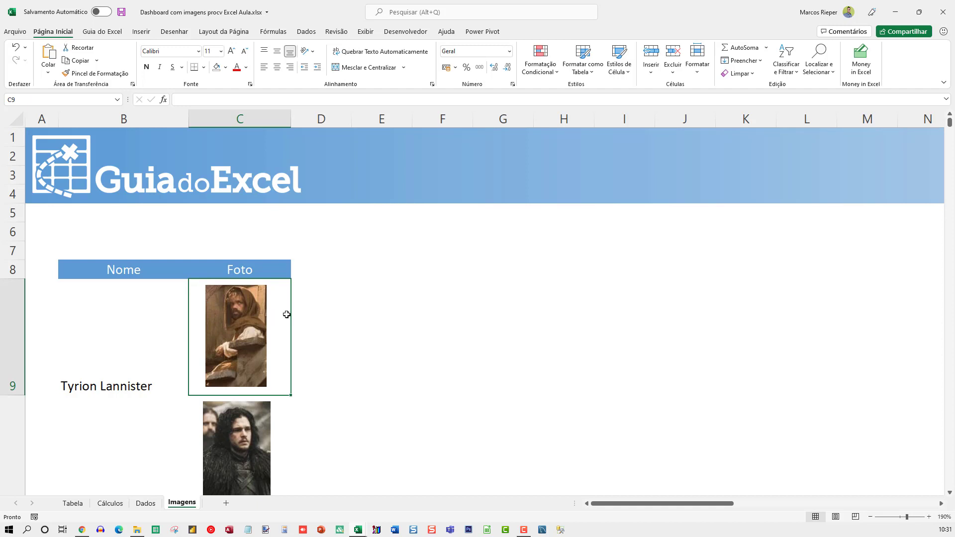
{"action": "scroll", "coordinate": [380, 405], "scroll_direction": "down", "scroll_amount": 2}
{"action": "left_click", "coordinate": [346, 355]}
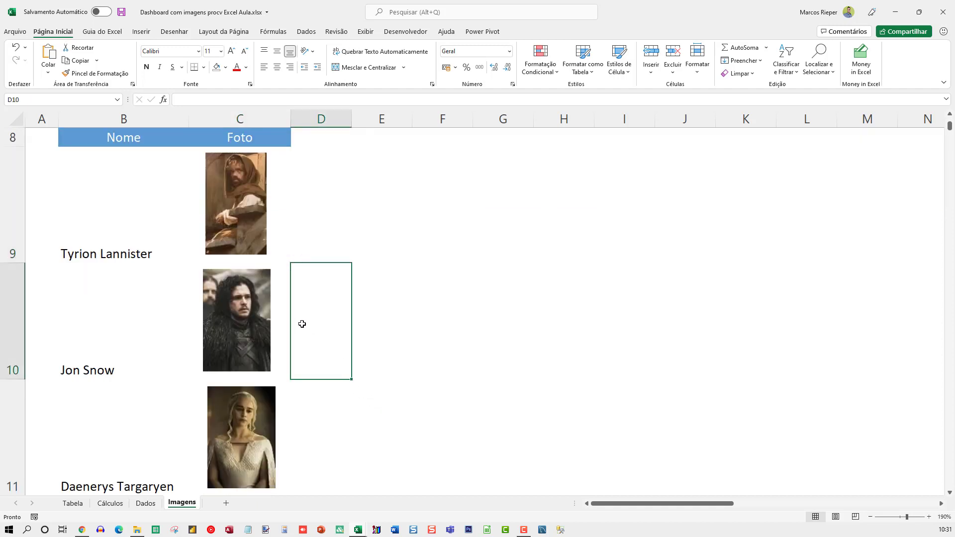
{"action": "left_click", "coordinate": [281, 310]}
{"action": "scroll", "coordinate": [300, 380], "scroll_direction": "down", "scroll_amount": 1}
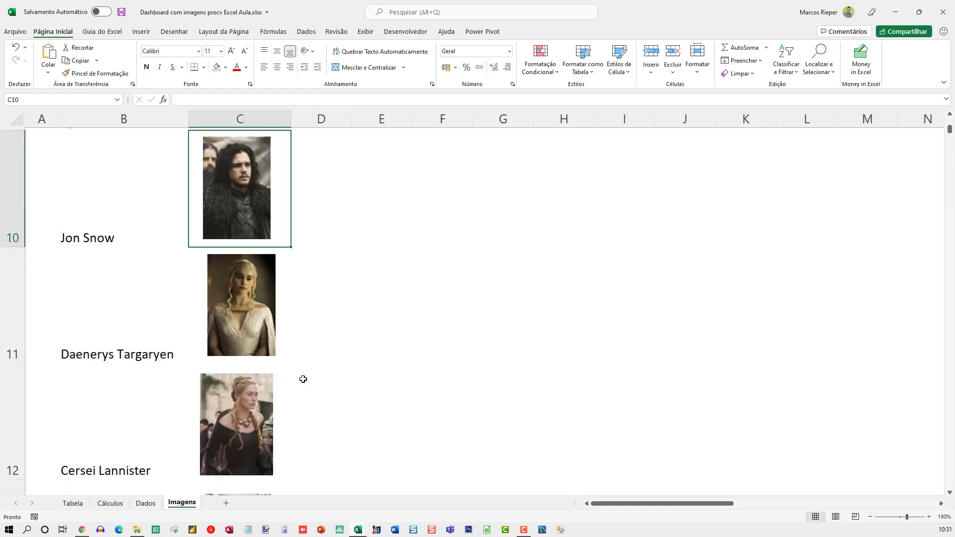
{"action": "left_click", "coordinate": [284, 320]}
{"action": "scroll", "coordinate": [284, 360], "scroll_direction": "down", "scroll_amount": 1}
{"action": "left_click", "coordinate": [279, 322]}
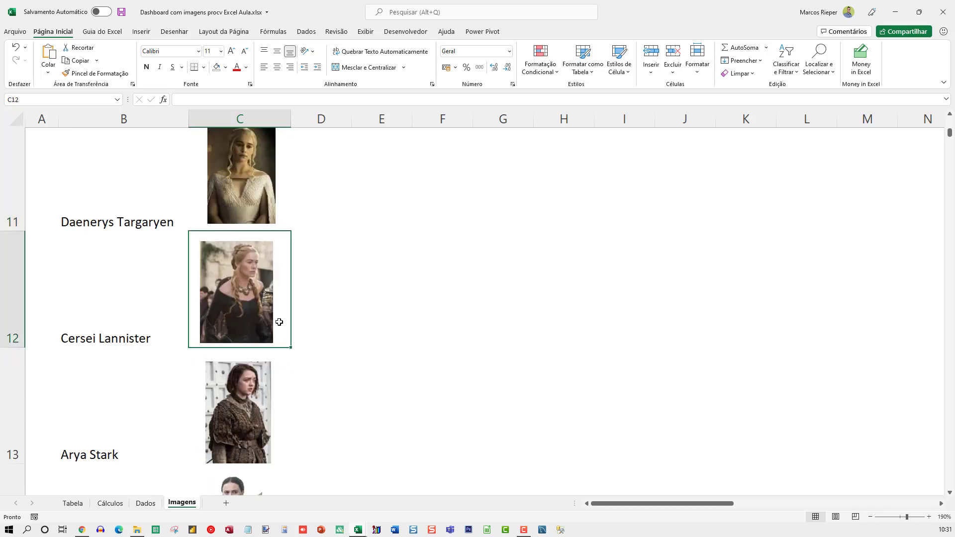
{"action": "left_click", "coordinate": [284, 382]}
{"action": "scroll", "coordinate": [323, 384], "scroll_direction": "up", "scroll_amount": 4}
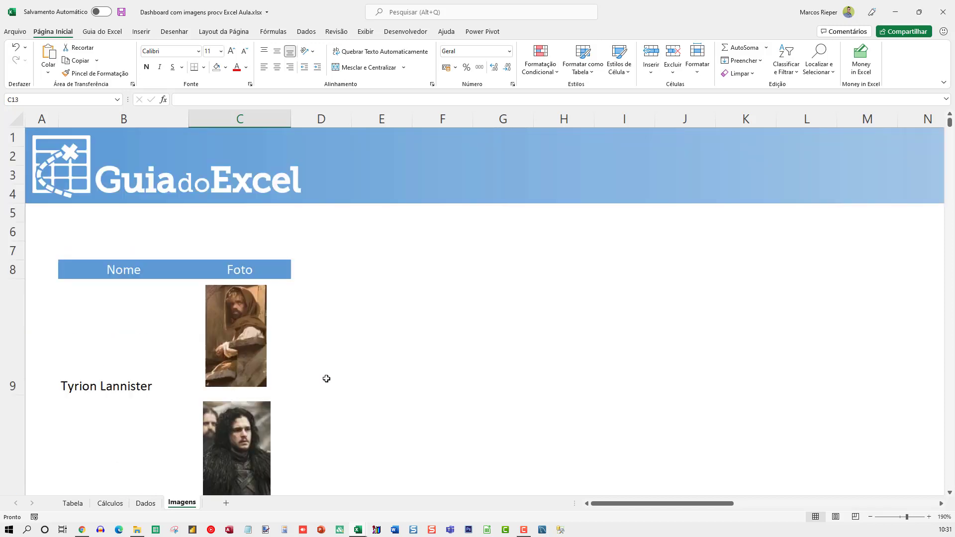
{"action": "left_click", "coordinate": [340, 310]}
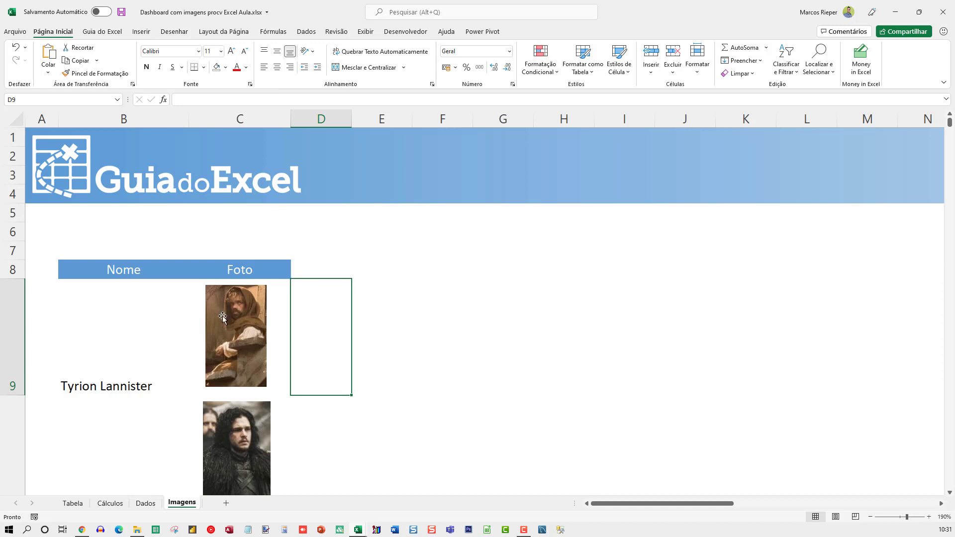
- Look through the photo list down to its last name and return to the table header
{"action": "scroll", "coordinate": [248, 325], "scroll_direction": "down", "scroll_amount": 5}
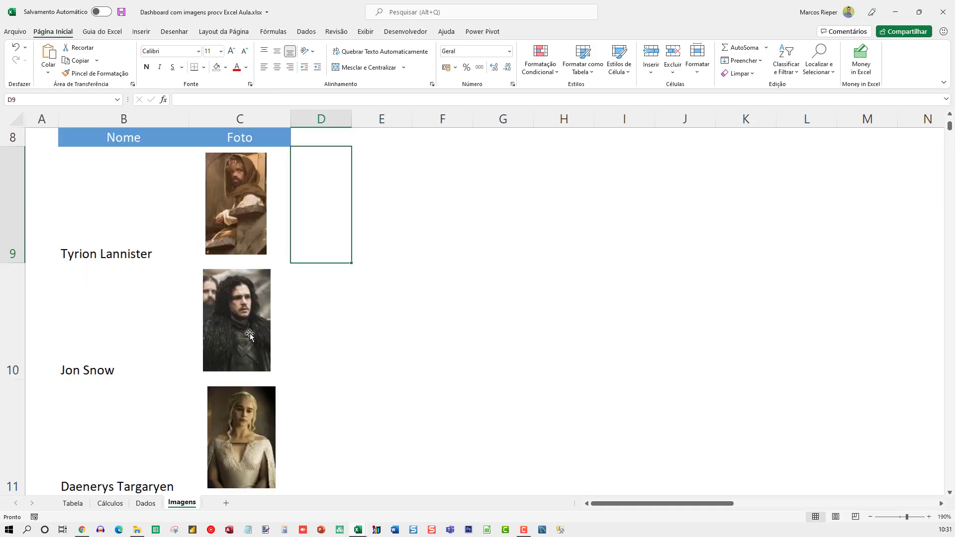
{"action": "scroll", "coordinate": [250, 336], "scroll_direction": "down", "scroll_amount": 2}
{"action": "left_click", "coordinate": [181, 287]}
{"action": "key", "text": "ctrl+Down"}
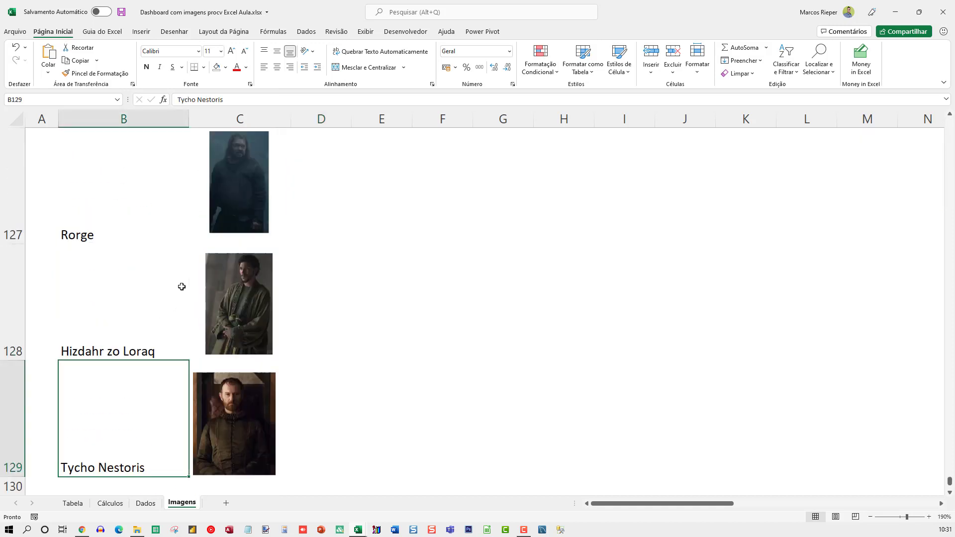
{"action": "key", "text": "ctrl+Up"}
{"action": "scroll", "coordinate": [184, 282], "scroll_direction": "up", "scroll_amount": 3}
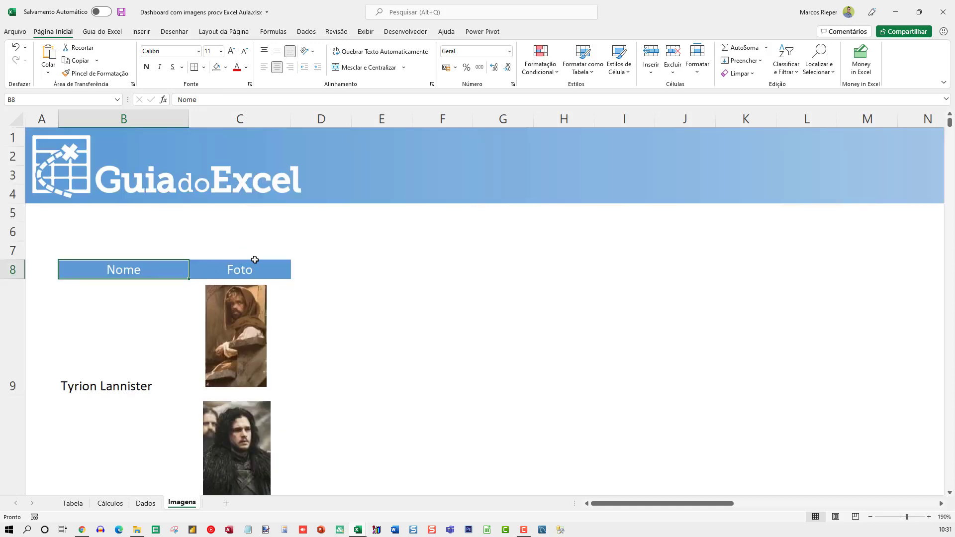
{"action": "left_click", "coordinate": [328, 304]}
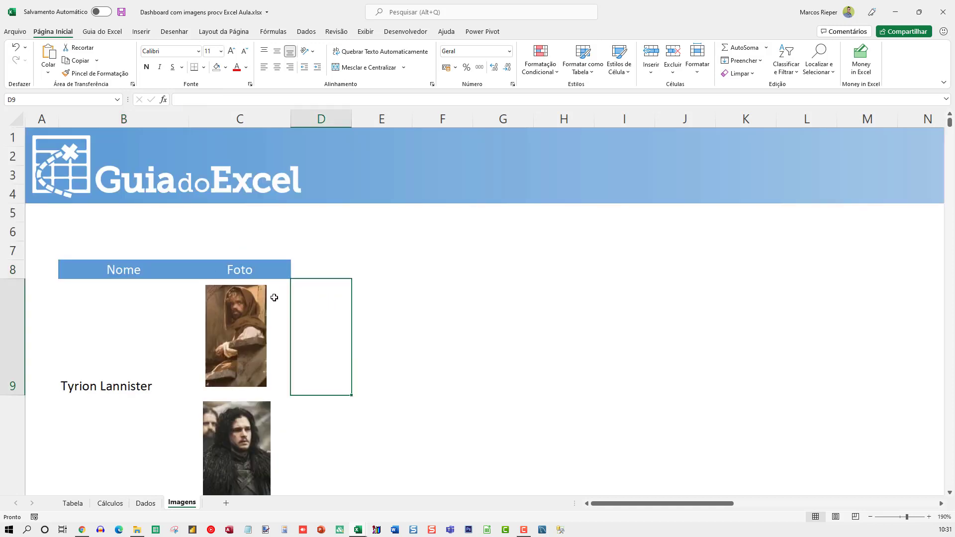
- Select all objects on the Imagens sheet with Go To Special, and exclude the Guia do Excel logo from the selection
{"action": "key", "text": "ctrl+g"}
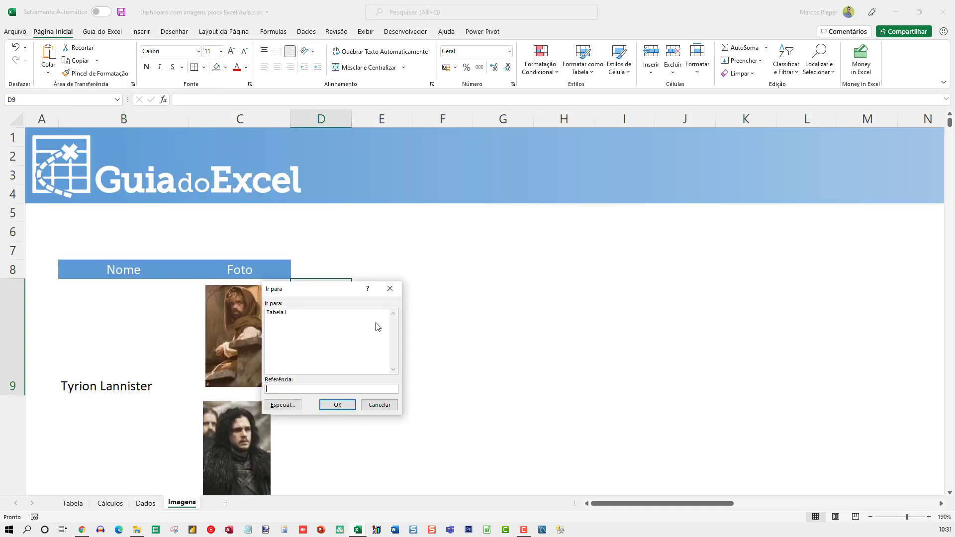
{"action": "left_click_drag", "start_coordinate": [316, 294], "coordinate": [375, 242]}
{"action": "left_click", "coordinate": [348, 356]}
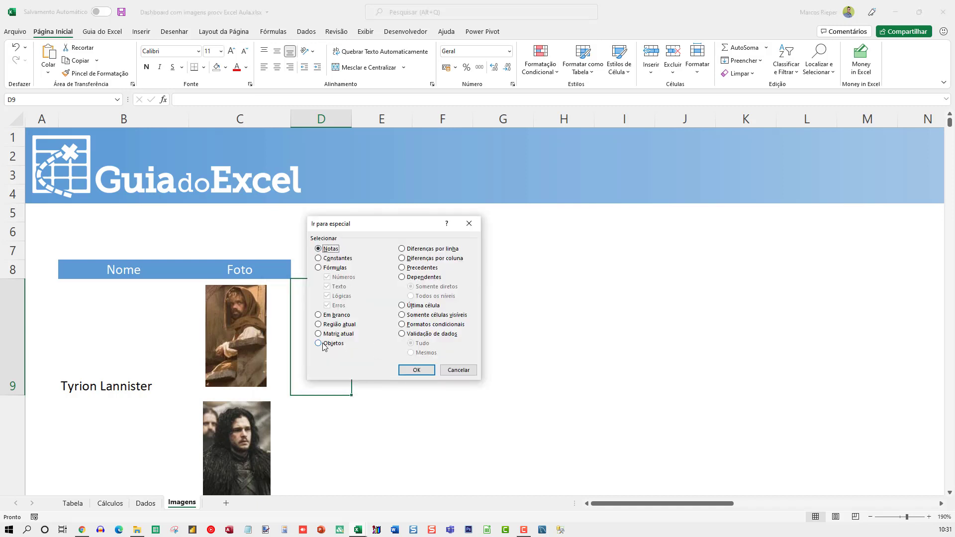
{"action": "left_click", "coordinate": [319, 343]}
{"action": "left_click", "coordinate": [414, 370]}
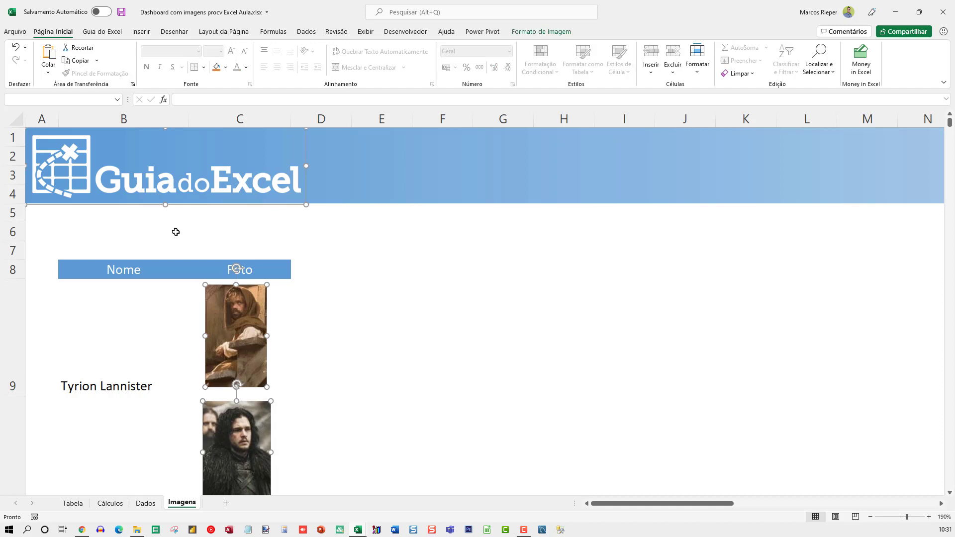
{"action": "scroll", "coordinate": [243, 361], "scroll_direction": "down", "scroll_amount": 5}
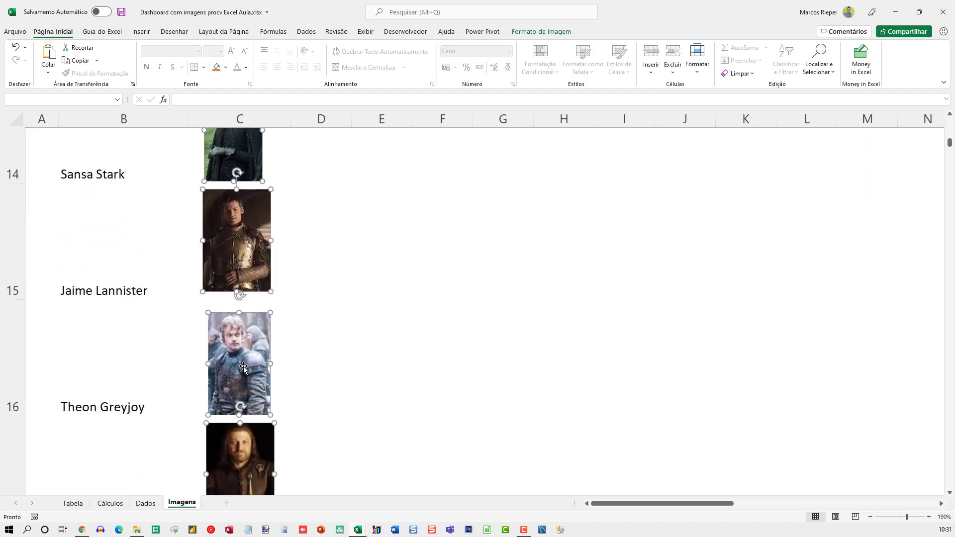
{"action": "scroll", "coordinate": [242, 361], "scroll_direction": "up", "scroll_amount": 5}
{"action": "left_click", "coordinate": [109, 187], "text": "ctrl"}
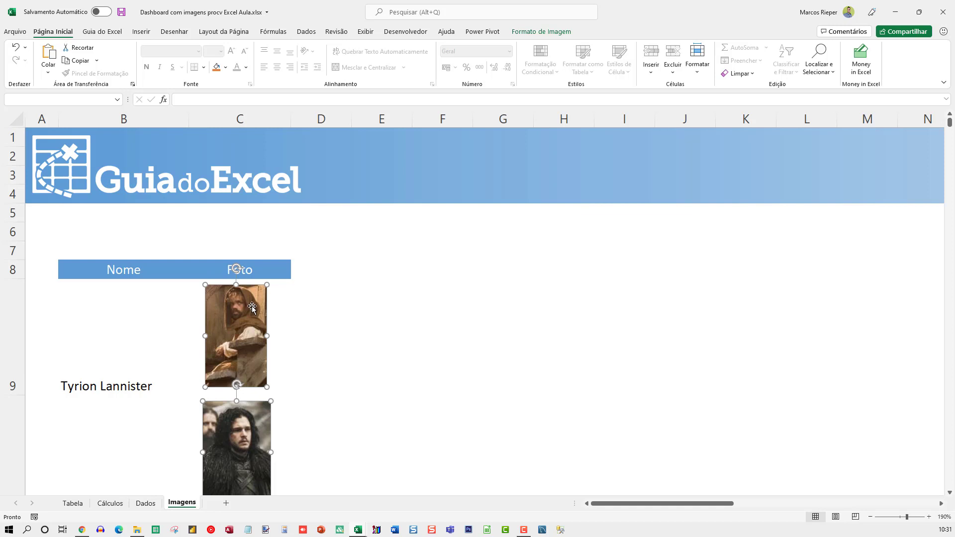
- Try shrinking all the selected photos together, undo the resize and clear the selection
{"action": "scroll", "coordinate": [261, 381], "scroll_direction": "down", "scroll_amount": 2}
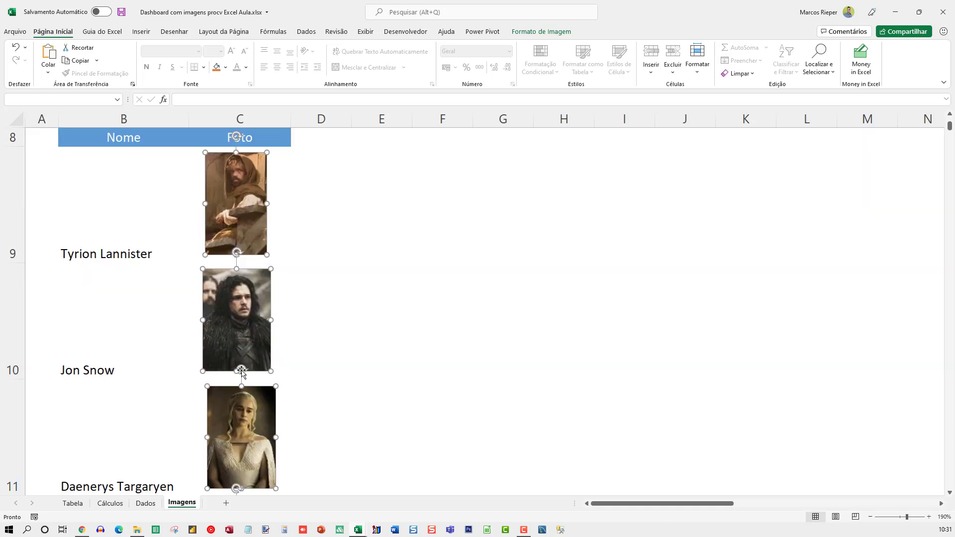
{"action": "left_click", "coordinate": [231, 352]}
{"action": "left_click_drag", "start_coordinate": [231, 353], "coordinate": [258, 341]}
{"action": "scroll", "coordinate": [300, 367], "scroll_direction": "up", "scroll_amount": 3}
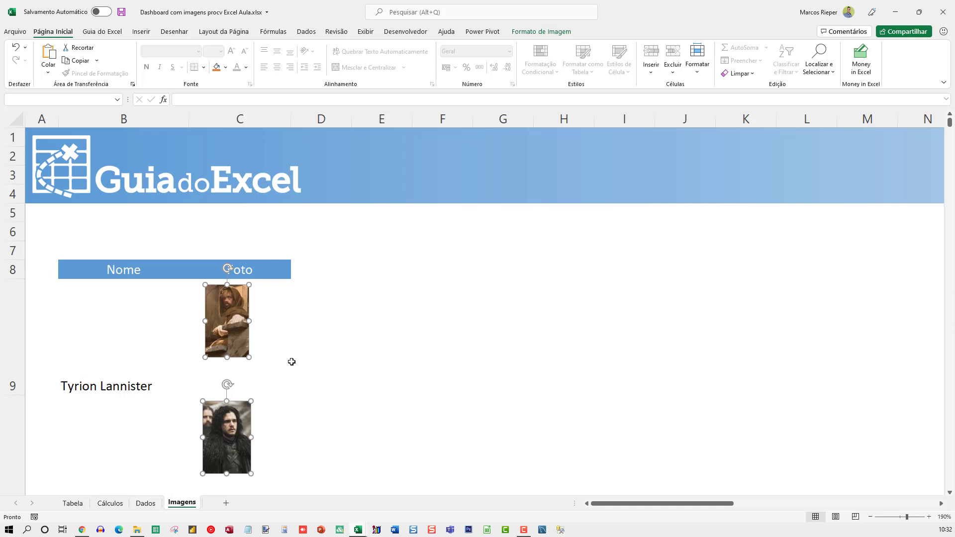
{"action": "key", "text": "ctrl+z"}
{"action": "scroll", "coordinate": [273, 355], "scroll_direction": "down", "scroll_amount": 3}
{"action": "scroll", "coordinate": [276, 356], "scroll_direction": "up", "scroll_amount": 3}
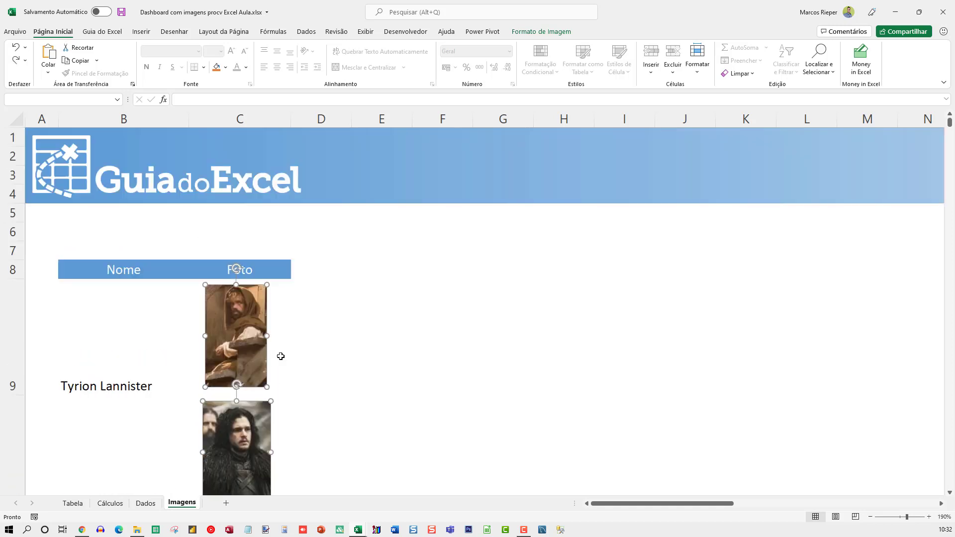
{"action": "left_click", "coordinate": [365, 330]}
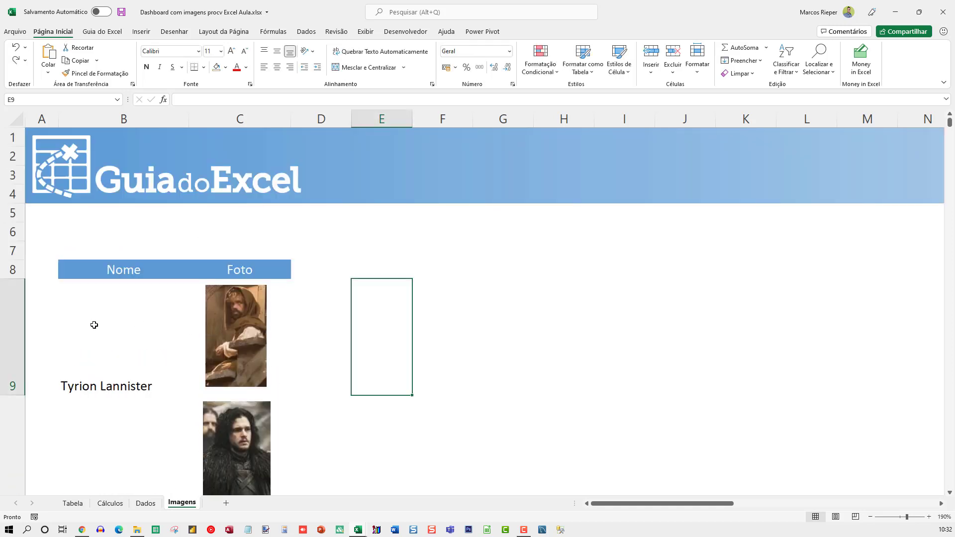
- Check the row height setting of row 9 without changing it, and select rows 9 and 10
{"action": "left_click", "coordinate": [14, 324]}
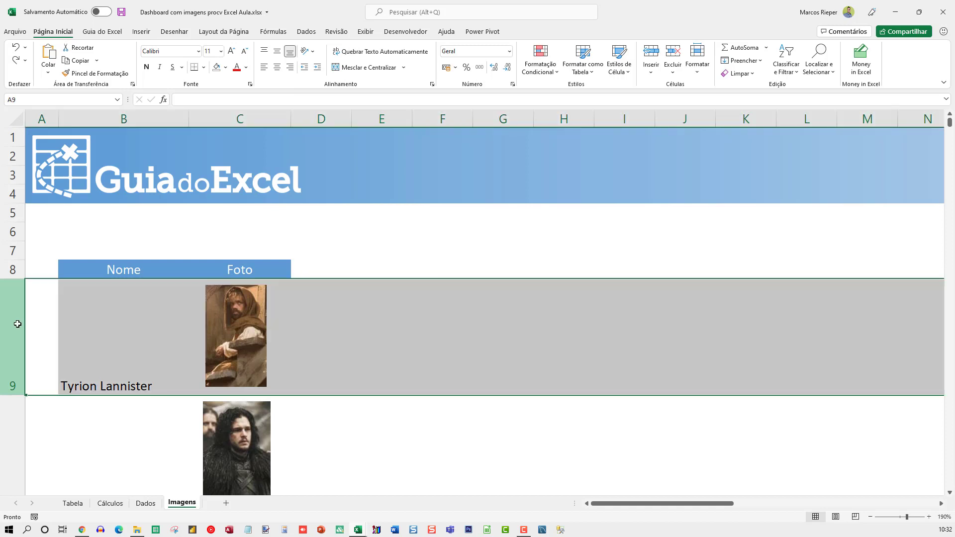
{"action": "right_click", "coordinate": [63, 299]}
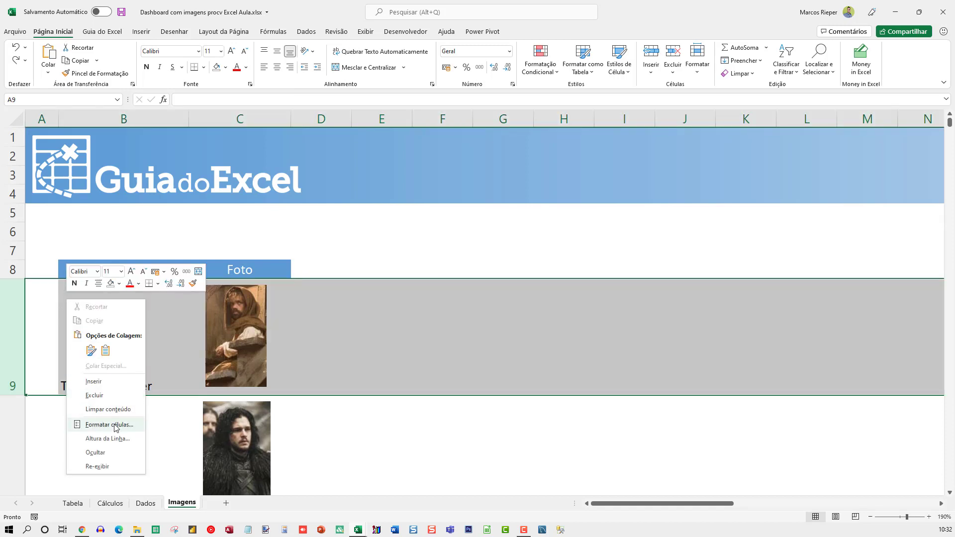
{"action": "left_click", "coordinate": [112, 443]}
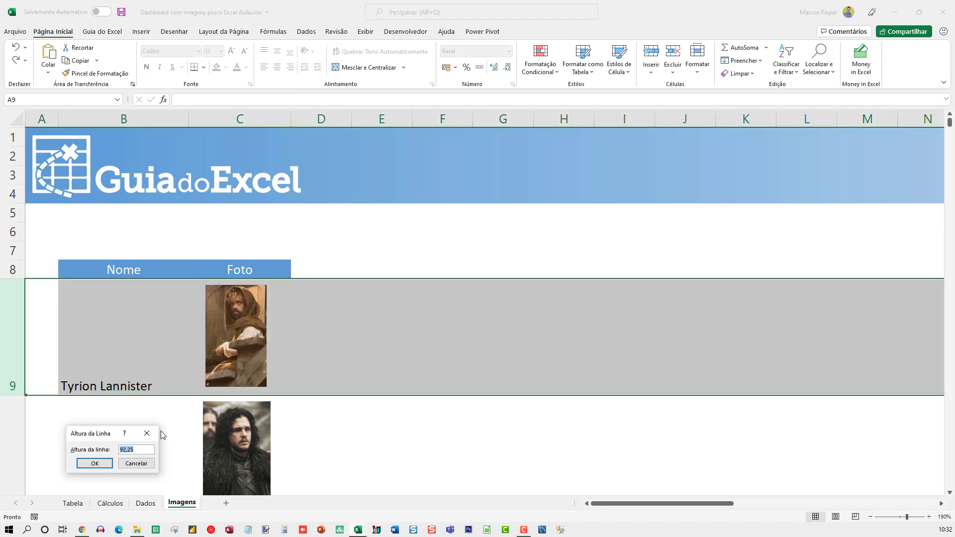
{"action": "key", "text": "Escape"}
{"action": "left_click_drag", "start_coordinate": [19, 364], "coordinate": [15, 428]}
{"action": "scroll", "coordinate": [113, 390], "scroll_direction": "down", "scroll_amount": 5}
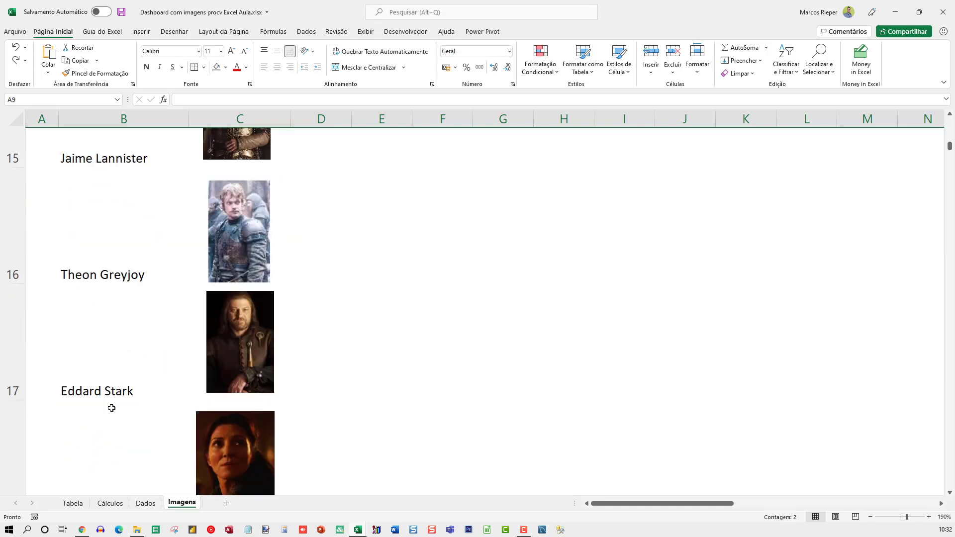
- Check the row height setting of the photo rows on the Imagens sheet and look over the photos in the list
{"action": "scroll", "coordinate": [109, 412], "scroll_direction": "down", "scroll_amount": 3}
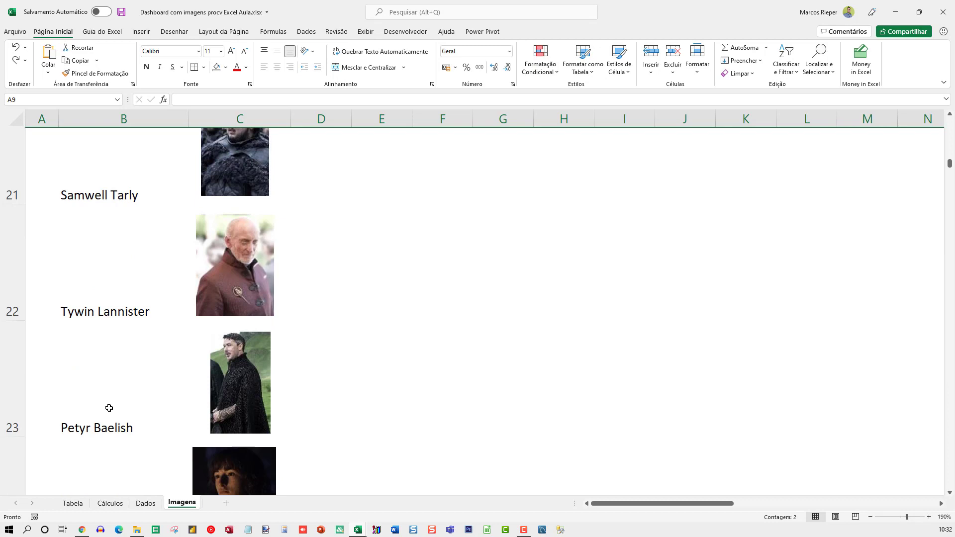
{"action": "scroll", "coordinate": [108, 408], "scroll_direction": "up", "scroll_amount": 7}
{"action": "left_click_drag", "start_coordinate": [15, 343], "coordinate": [10, 414]}
{"action": "right_click", "coordinate": [78, 355]}
{"action": "left_click", "coordinate": [125, 321]}
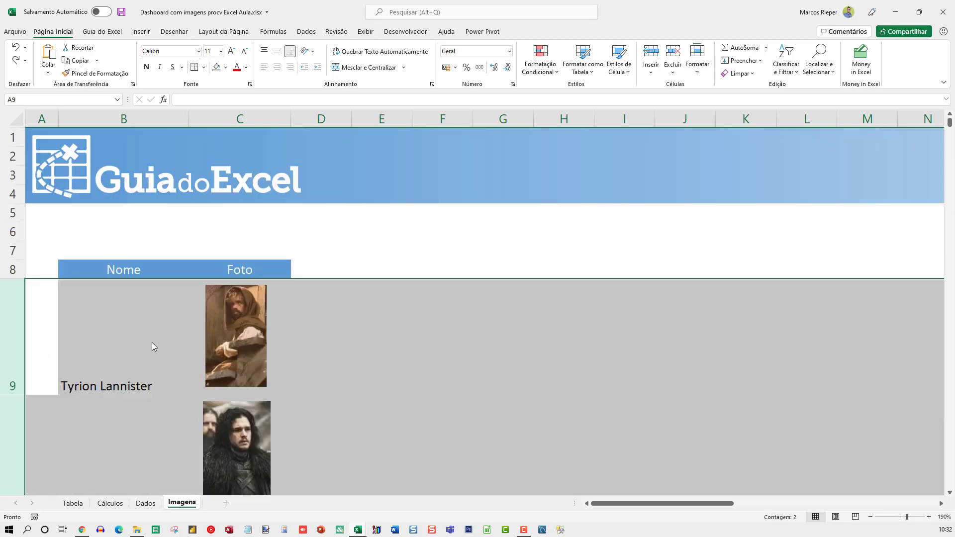
{"action": "left_click", "coordinate": [106, 346]}
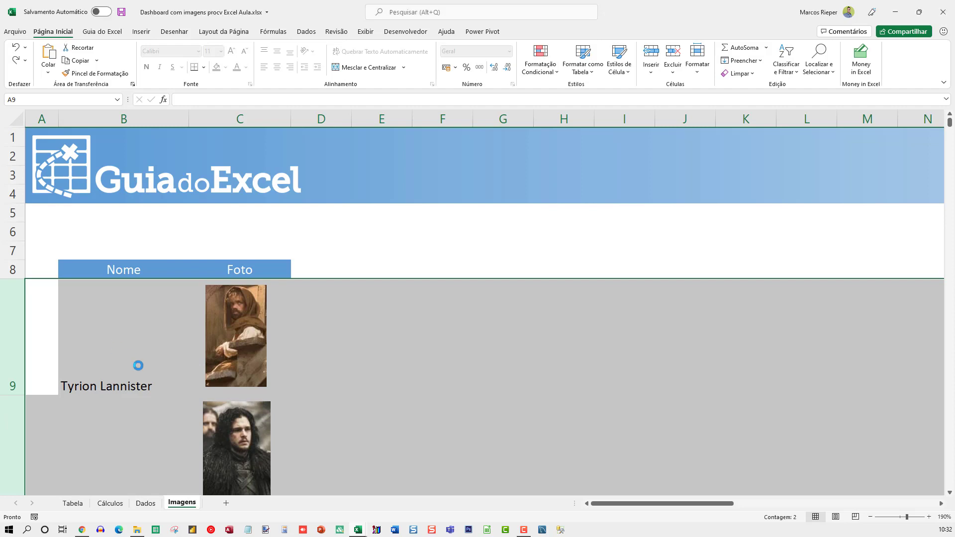
{"action": "left_click", "coordinate": [82, 319]}
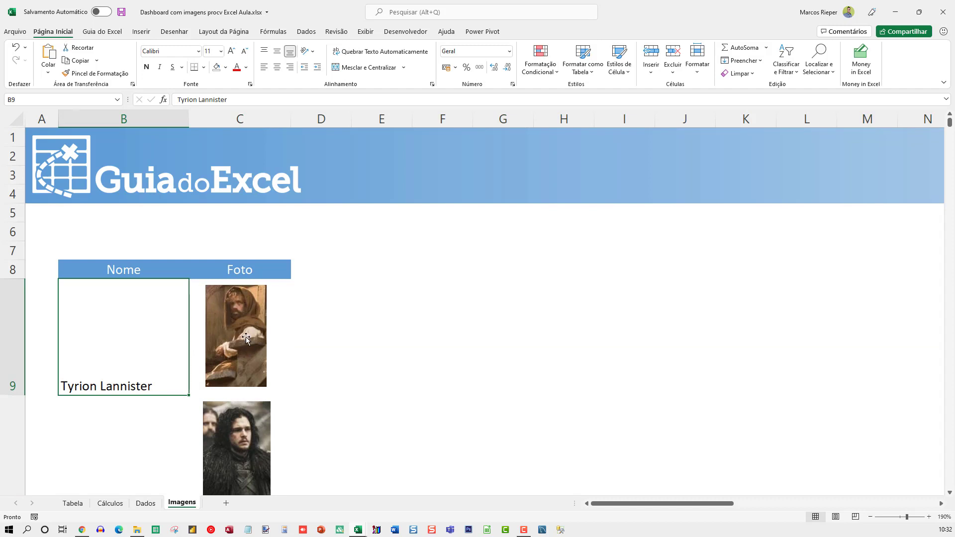
{"action": "left_click", "coordinate": [337, 326]}
{"action": "scroll", "coordinate": [323, 338], "scroll_direction": "down", "scroll_amount": 3}
{"action": "scroll", "coordinate": [325, 343], "scroll_direction": "down", "scroll_amount": 1}
{"action": "scroll", "coordinate": [324, 346], "scroll_direction": "up", "scroll_amount": 4}
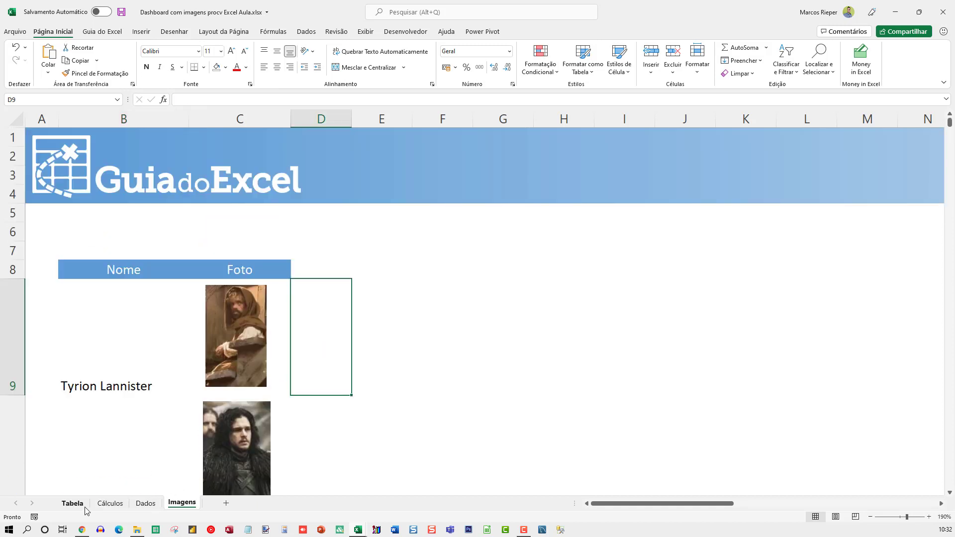
- Look at the Dados, Imagens and Cálculos sheets and open the Tabela sheet
{"action": "left_click", "coordinate": [145, 503]}
{"action": "left_click", "coordinate": [182, 502]}
{"action": "left_click", "coordinate": [98, 505]}
{"action": "left_click", "coordinate": [74, 504]}
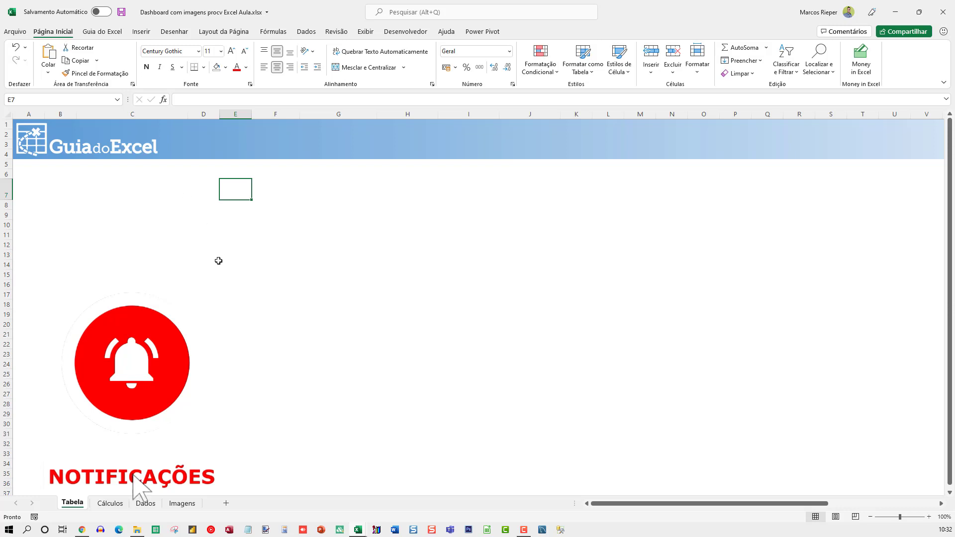
- Enter the heading Posição in E7 and fill the header cells E7:J7 with the theme's light blue
{"action": "type", "text": "Posição"}
{"action": "key", "text": "ctrl+Return"}
{"action": "key", "text": "shift+Right"}
{"action": "key", "text": "shift+Right"}
{"action": "key", "text": "shift+Right"}
{"action": "key", "text": "shift+Right"}
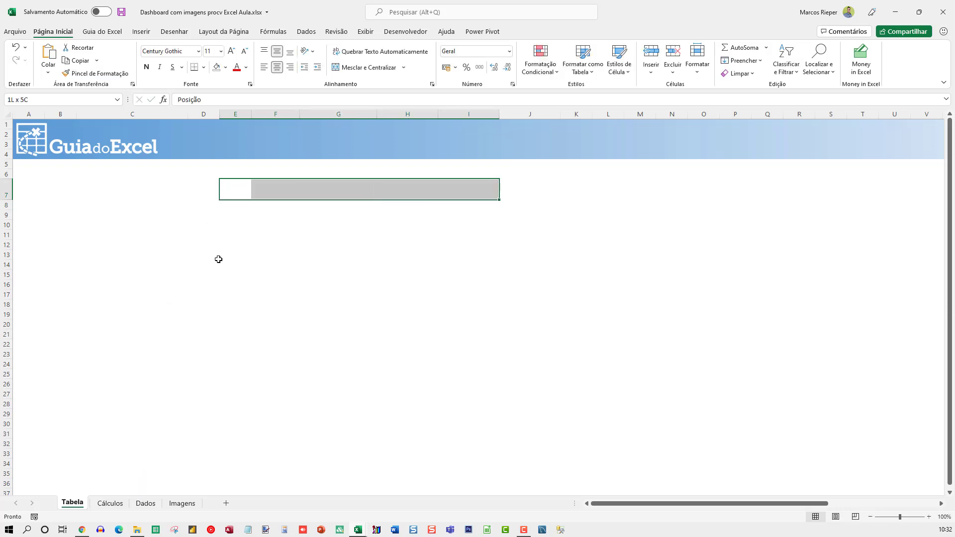
{"action": "key", "text": "shift+Right"}
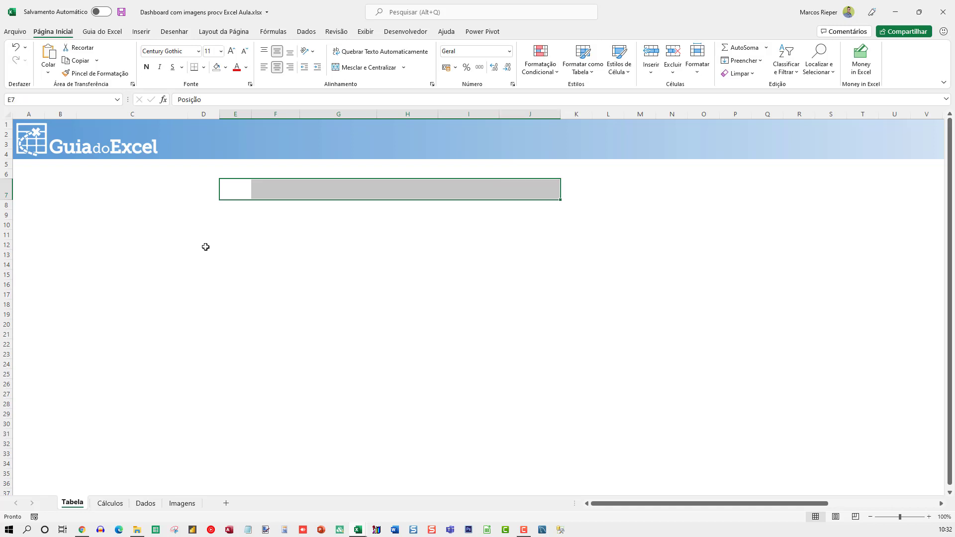
{"action": "left_click", "coordinate": [226, 66]}
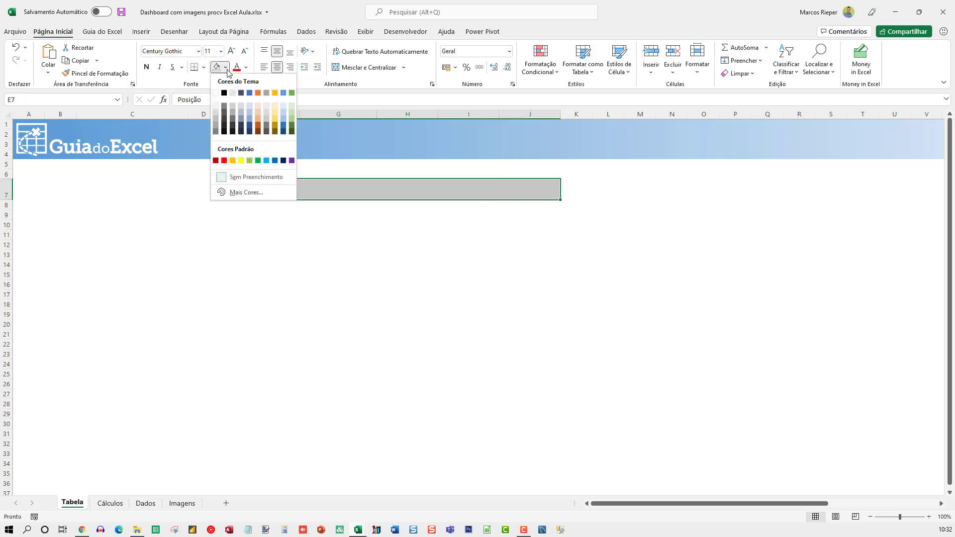
{"action": "left_click", "coordinate": [283, 93]}
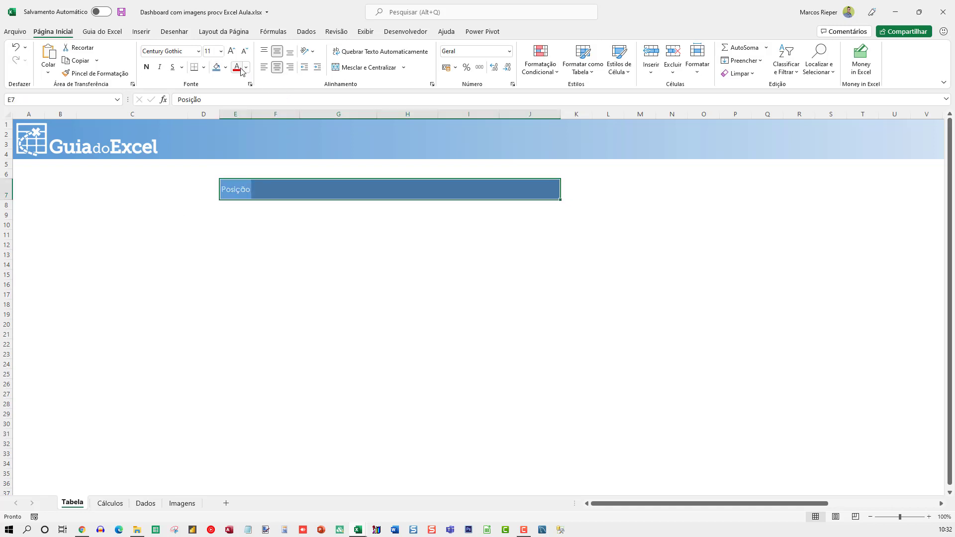
- Enter the headings Vendedor, Nome, Meta, Valor Venda and Percentual in cells F7 to J7
{"action": "left_click", "coordinate": [268, 188]}
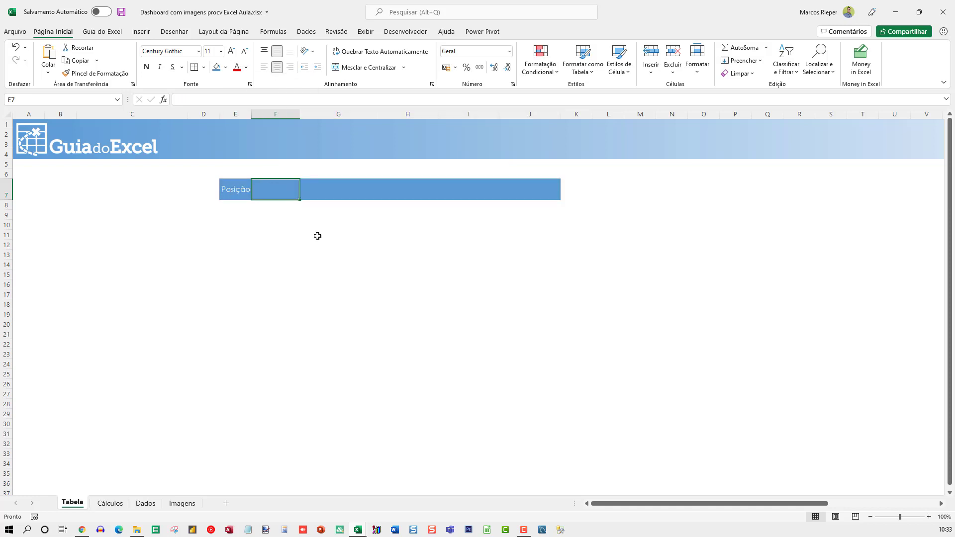
{"action": "type", "text": "Vendedor"}
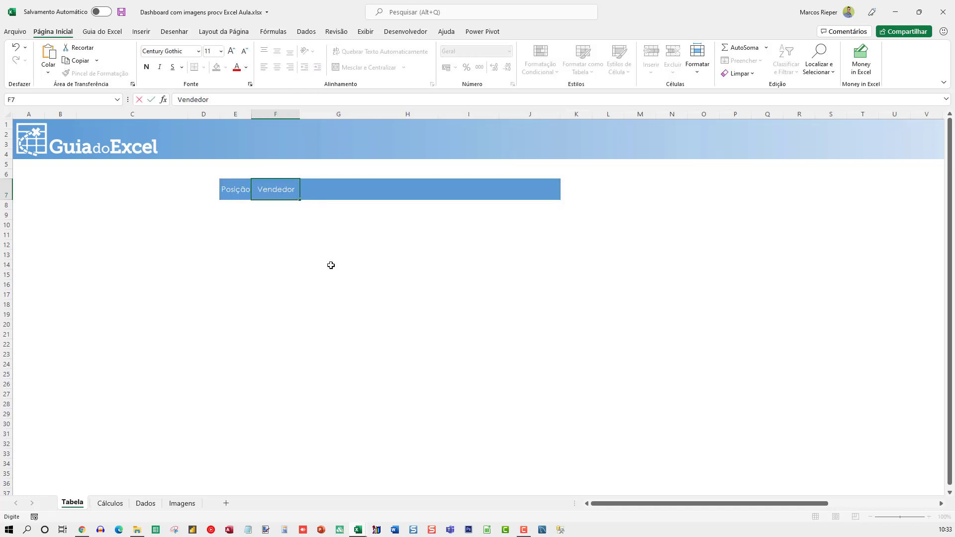
{"action": "key", "text": "Tab"}
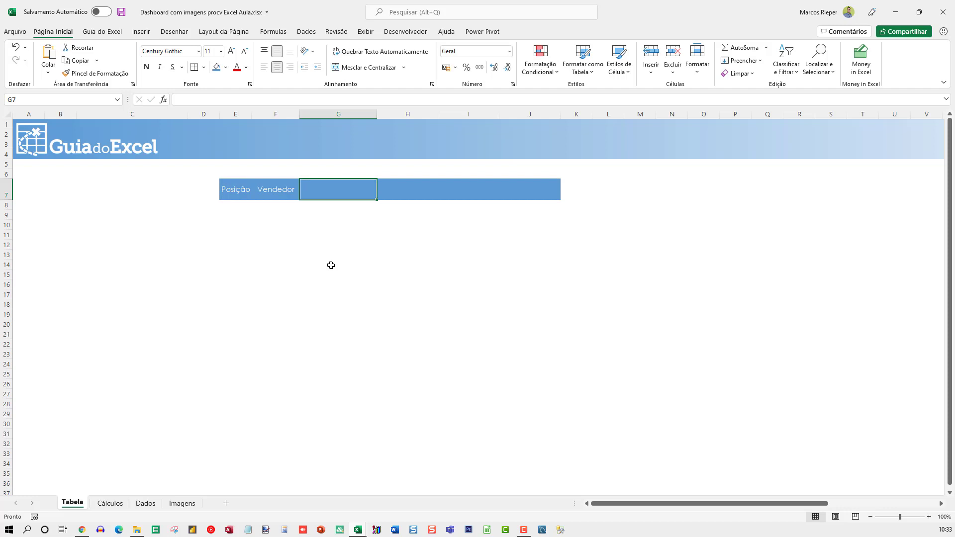
{"action": "type", "text": "Nome"}
{"action": "key", "text": "Tab"}
{"action": "type", "text": "Me"}
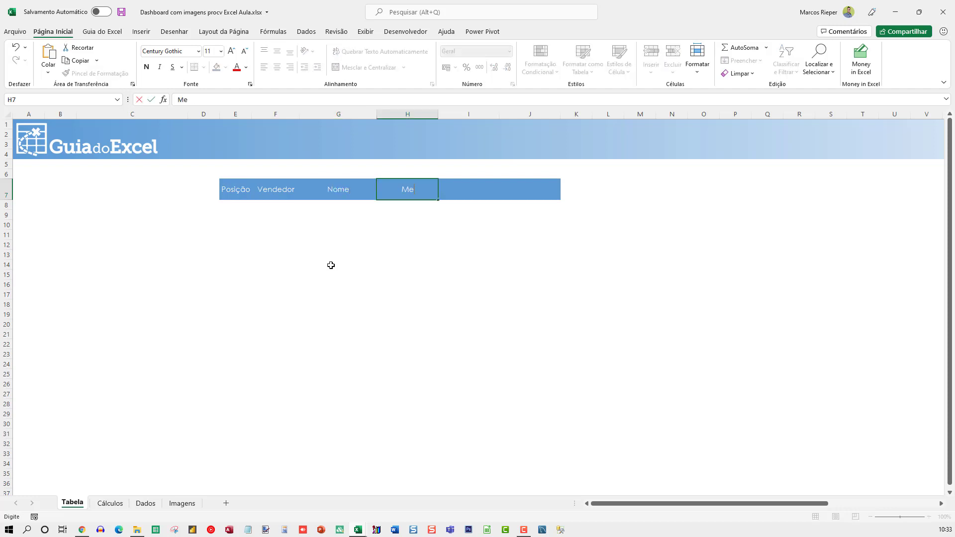
{"action": "type", "text": "ta"}
{"action": "key", "text": "Tab"}
{"action": "type", "text": "Valor Venda"}
{"action": "key", "text": "Tab"}
{"action": "type", "text": "Percentual"}
{"action": "key", "text": "Return"}
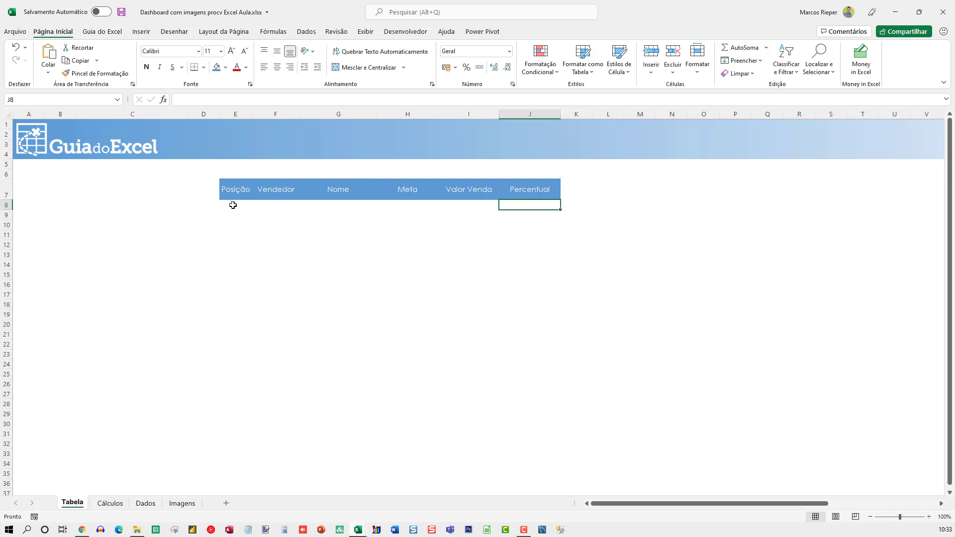
{"action": "left_click_drag", "start_coordinate": [245, 207], "coordinate": [239, 229]}
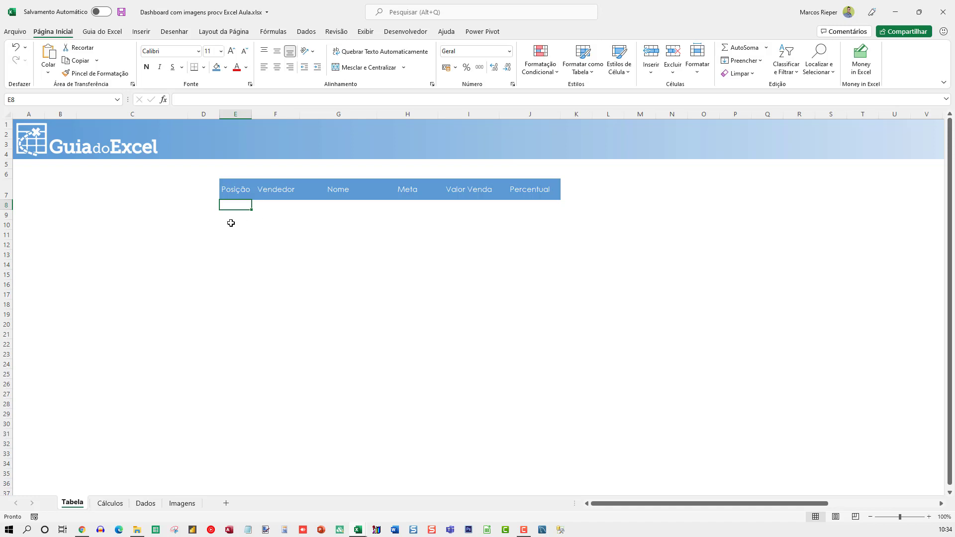
{"action": "left_click", "coordinate": [8, 205]}
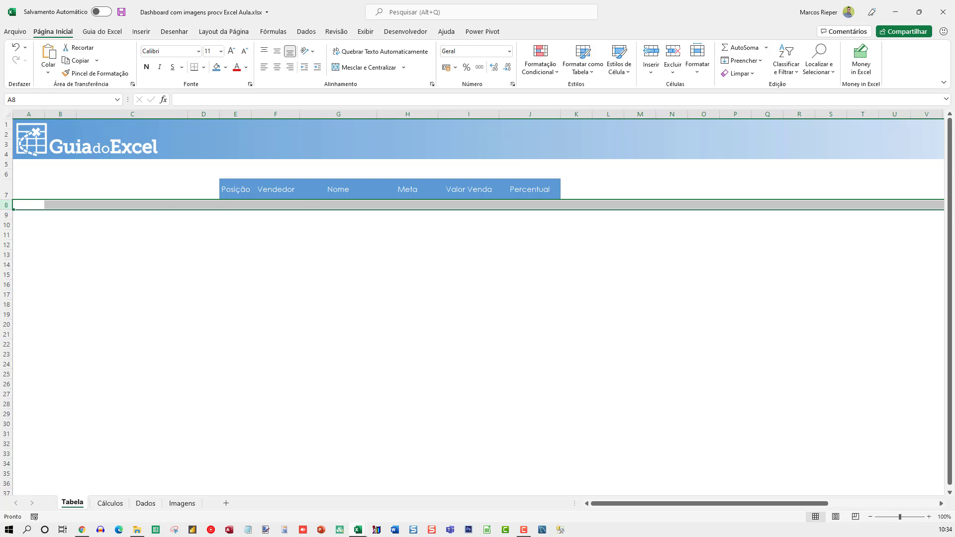
{"action": "key", "text": "ctrl+z"}
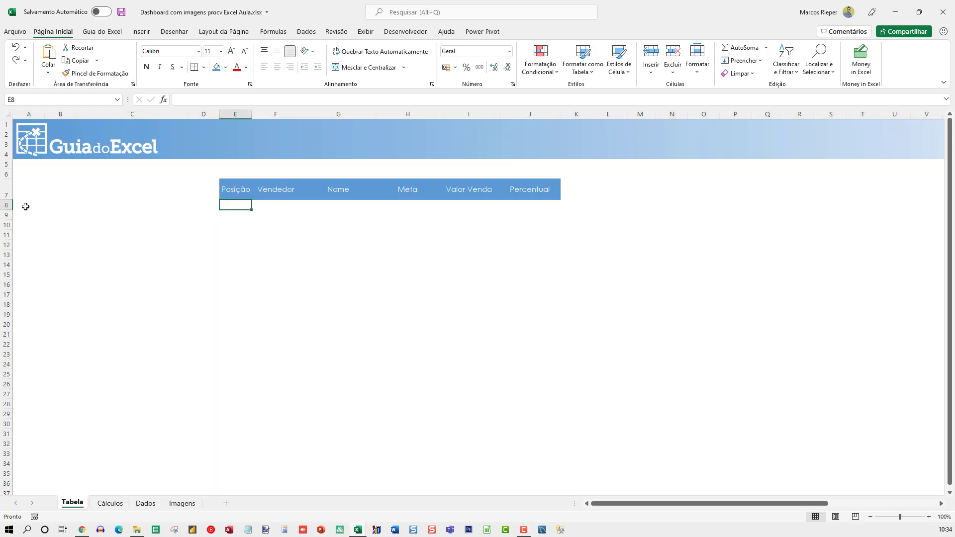
- Set the height of rows 8 to 14 on the Tabela sheet to 60
{"action": "left_click", "coordinate": [7, 203]}
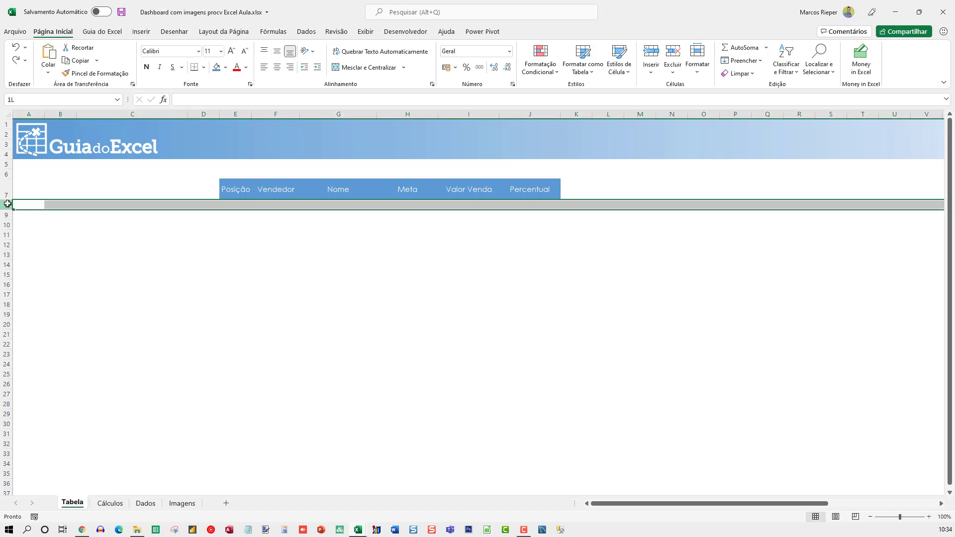
{"action": "left_click_drag", "start_coordinate": [7, 205], "coordinate": [8, 268]}
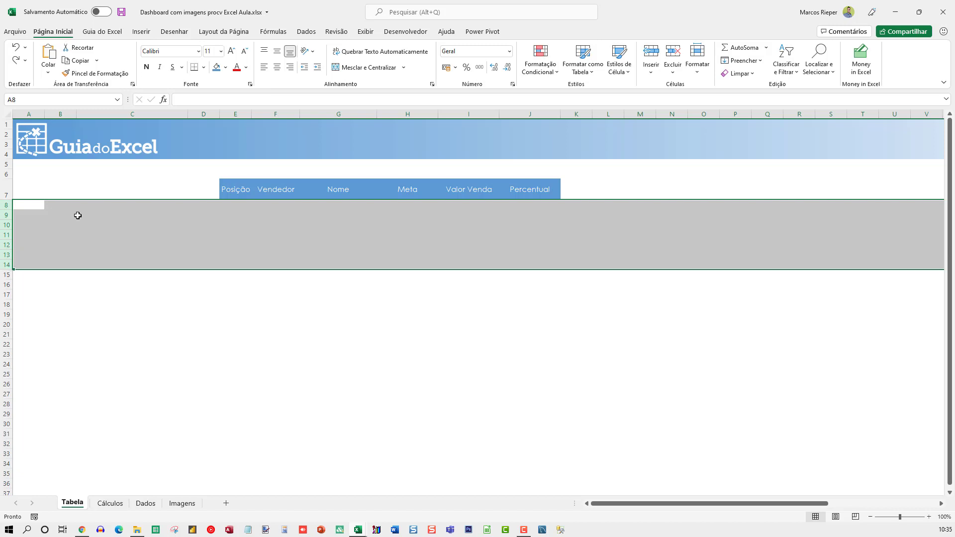
{"action": "right_click", "coordinate": [77, 216]}
{"action": "left_click", "coordinate": [127, 354]}
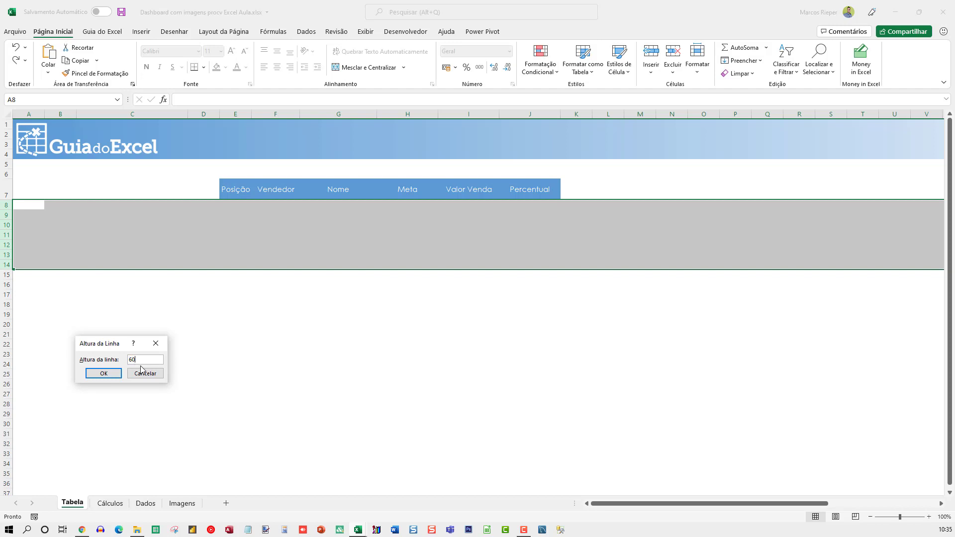
{"action": "key", "text": "Return"}
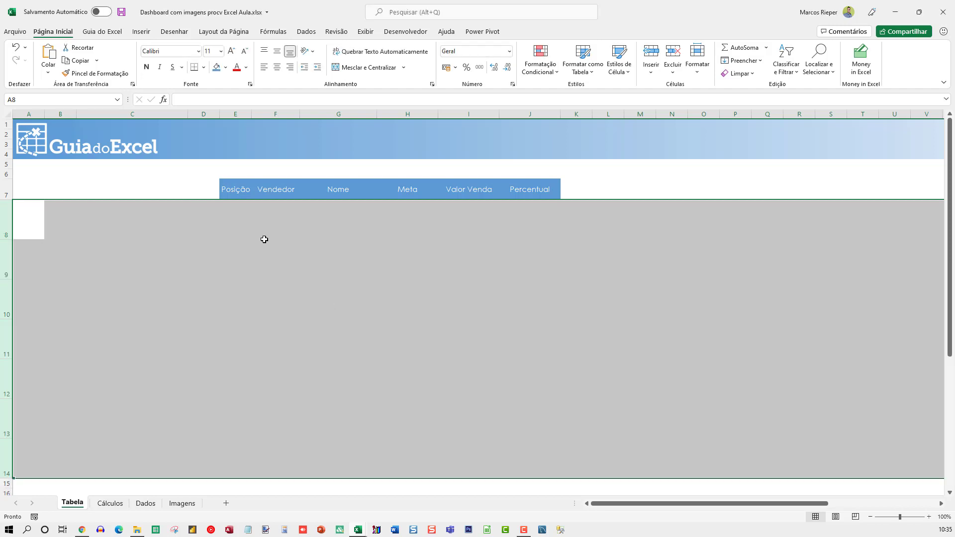
- Give the table body E8:J14 light grey borders around the outline and on the inner horizontal lines
{"action": "left_click", "coordinate": [233, 222]}
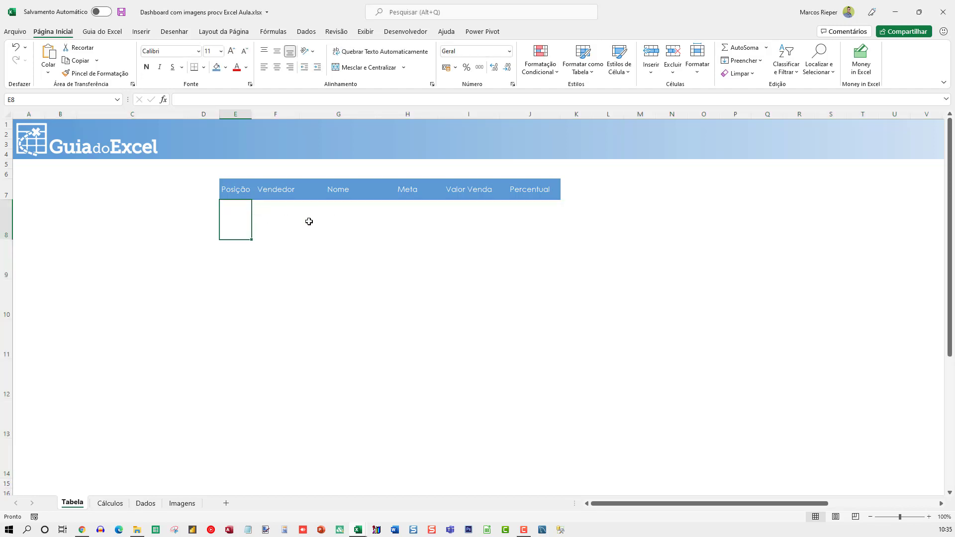
{"action": "left_click_drag", "start_coordinate": [240, 221], "coordinate": [513, 219]}
{"action": "key", "text": "shift+Down"}
{"action": "key", "text": "shift+Down"}
{"action": "key", "text": "shift+Down"}
{"action": "key", "text": "shift+Down"}
{"action": "key", "text": "shift+Down"}
{"action": "key", "text": "shift+Down"}
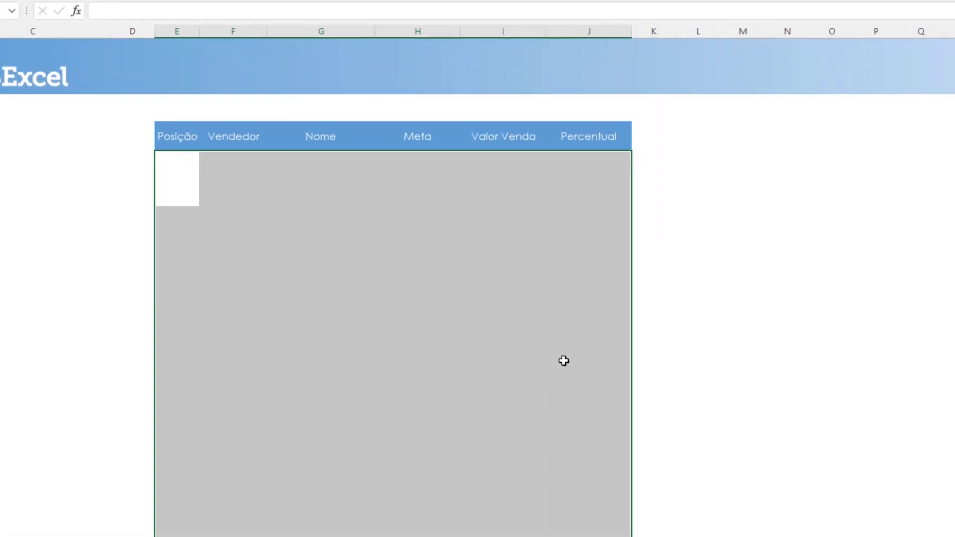
{"action": "key", "text": "ctrl+1"}
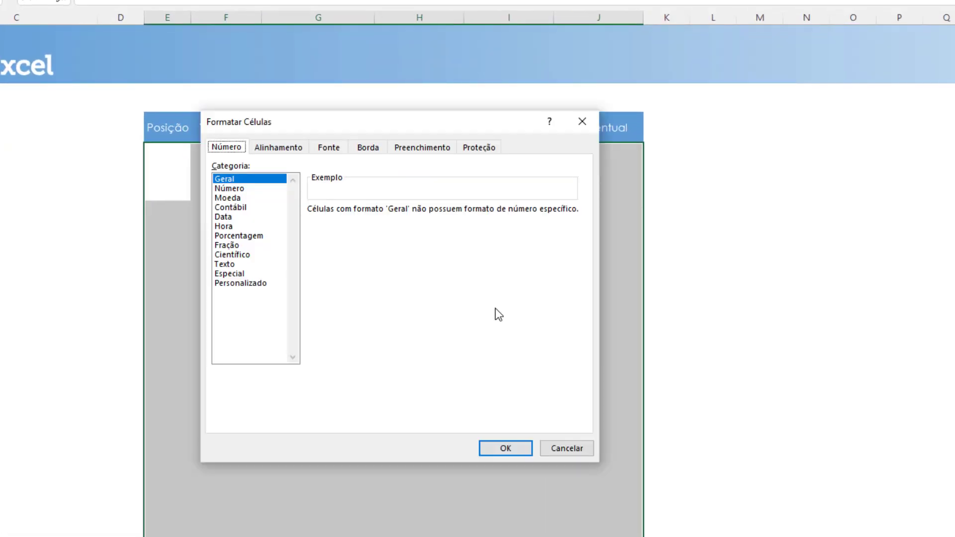
{"action": "left_click", "coordinate": [377, 152]}
{"action": "left_click", "coordinate": [265, 300]}
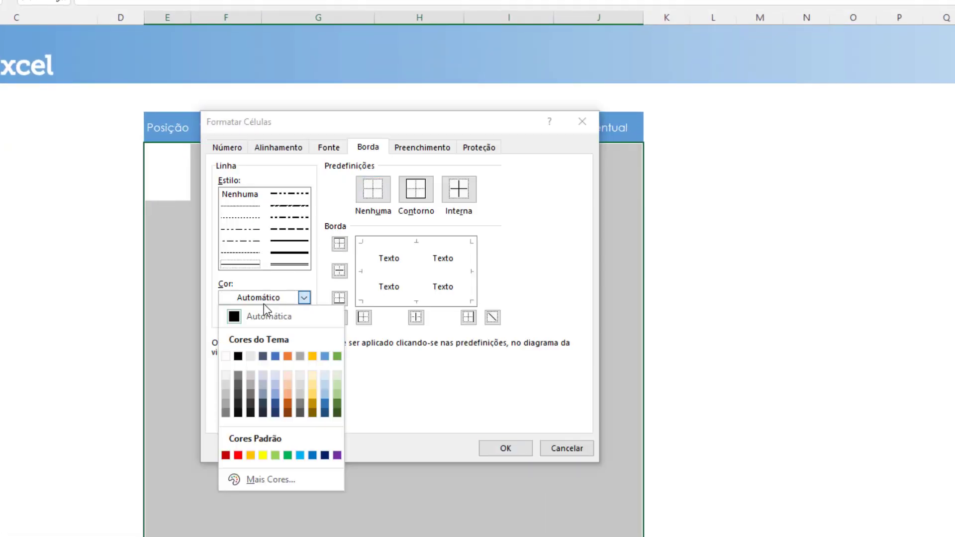
{"action": "left_click", "coordinate": [226, 385]}
{"action": "left_click", "coordinate": [416, 191]}
{"action": "left_click", "coordinate": [375, 271]}
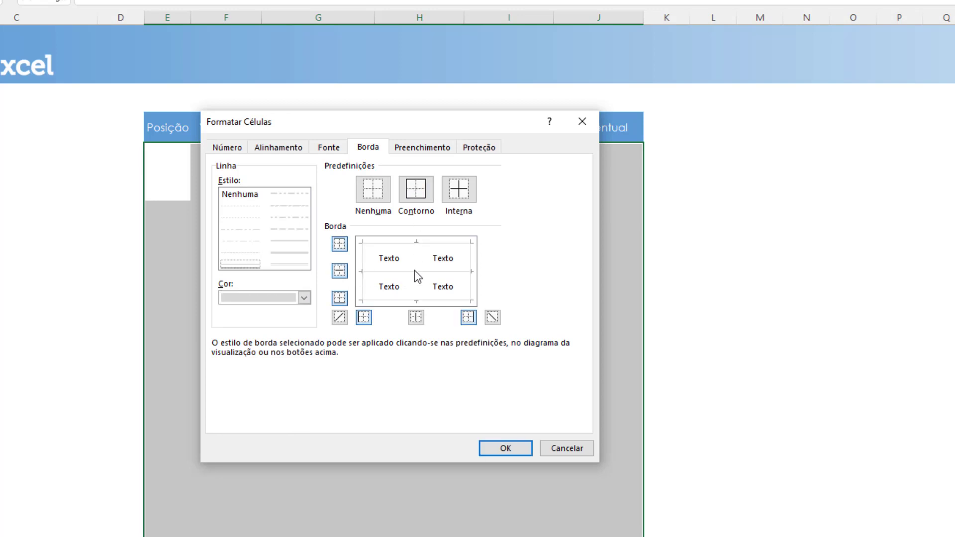
{"action": "left_click", "coordinate": [503, 448]}
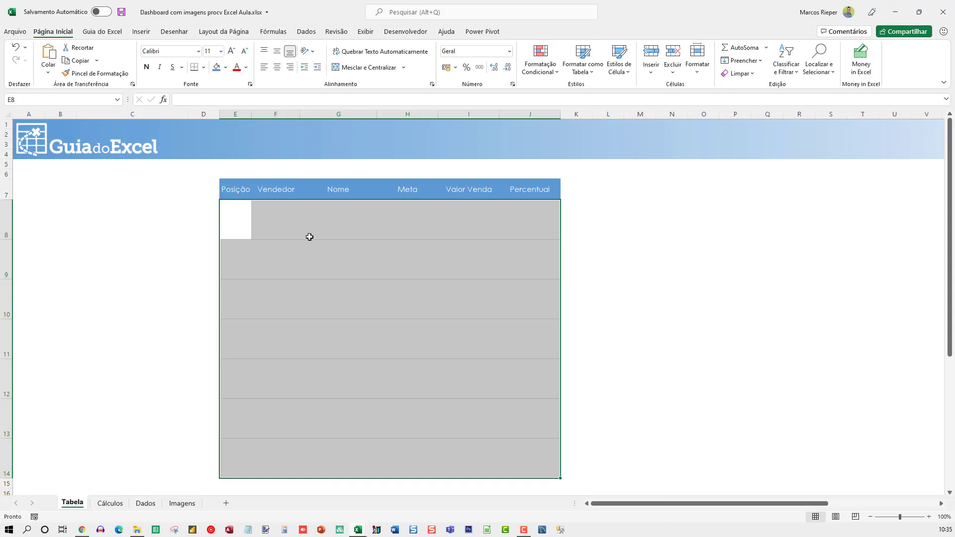
{"action": "left_click", "coordinate": [310, 237]}
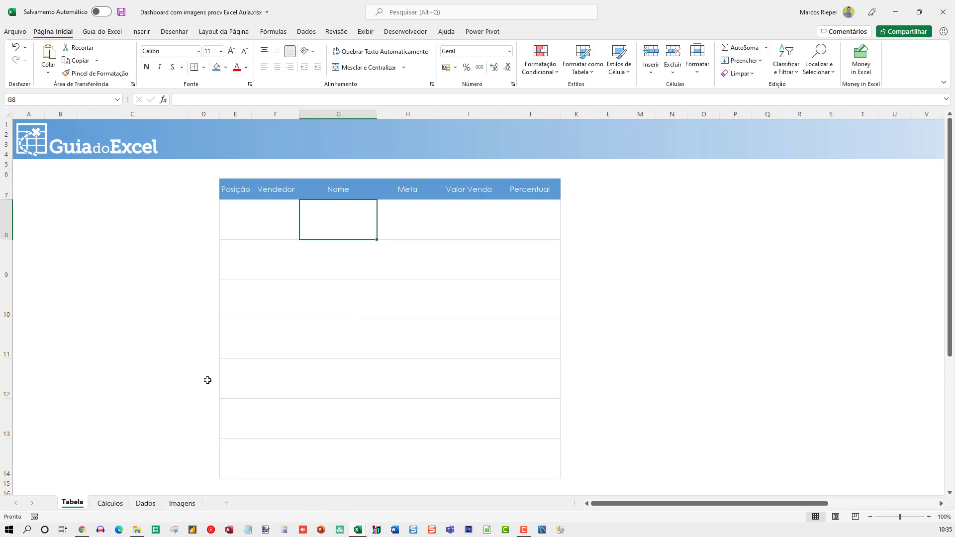
{"action": "left_click", "coordinate": [272, 212]}
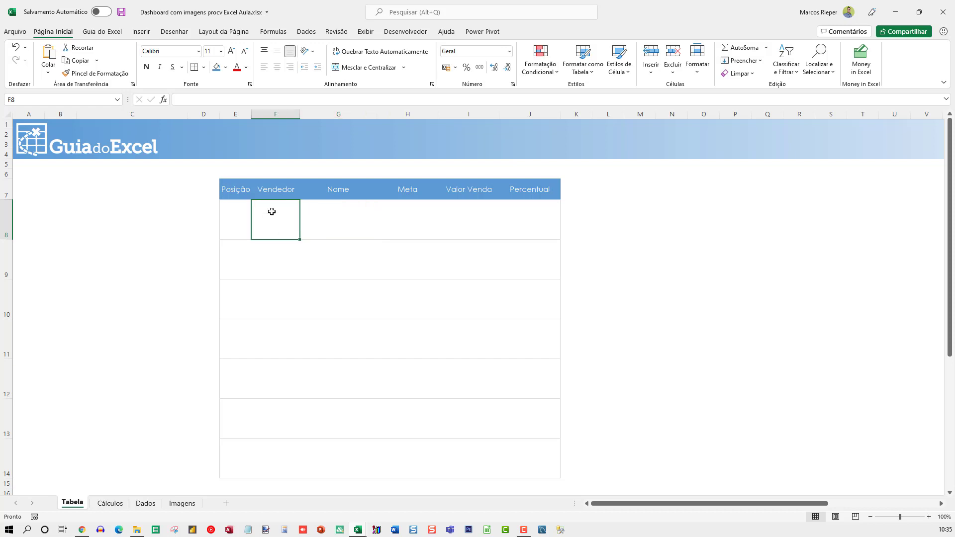
{"action": "left_click", "coordinate": [330, 219]}
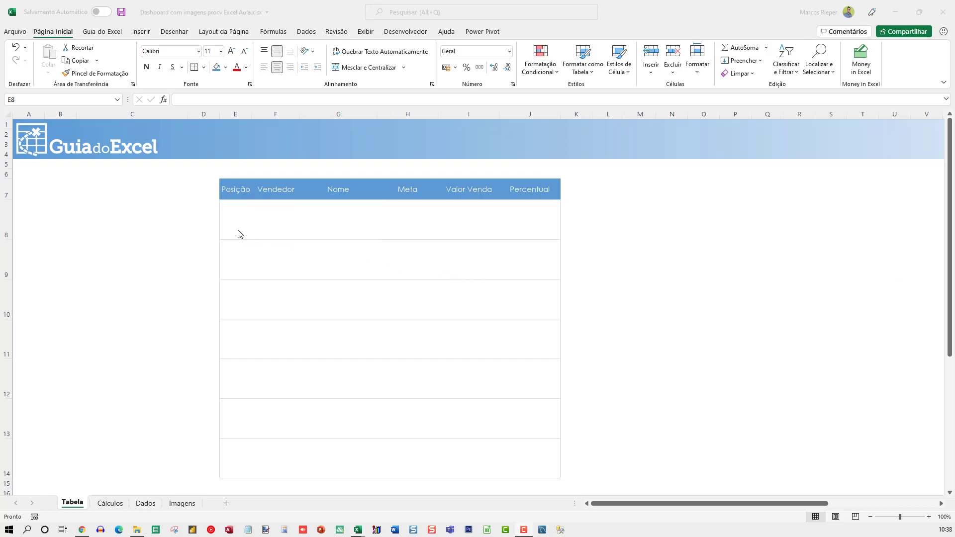
{"action": "left_click", "coordinate": [230, 206]}
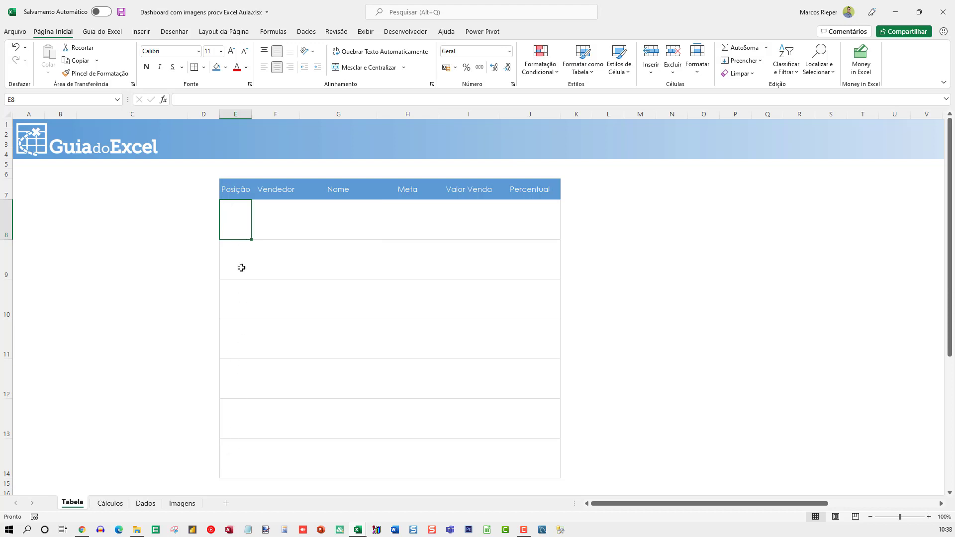
- Enter the heading Controle in B8 of the Cálculos sheet with blue fill and white text
{"action": "left_click", "coordinate": [109, 503]}
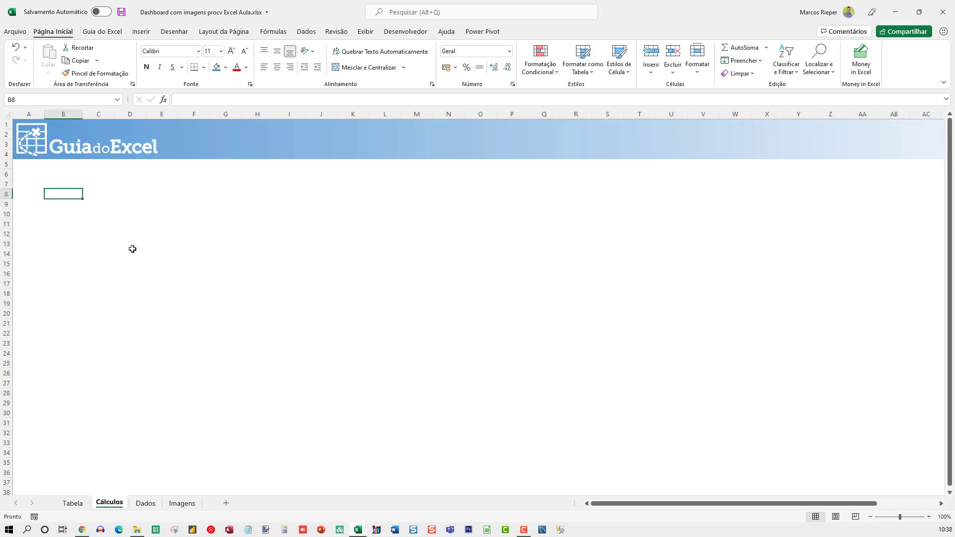
{"action": "left_click", "coordinate": [215, 66]}
{"action": "left_click", "coordinate": [246, 67]}
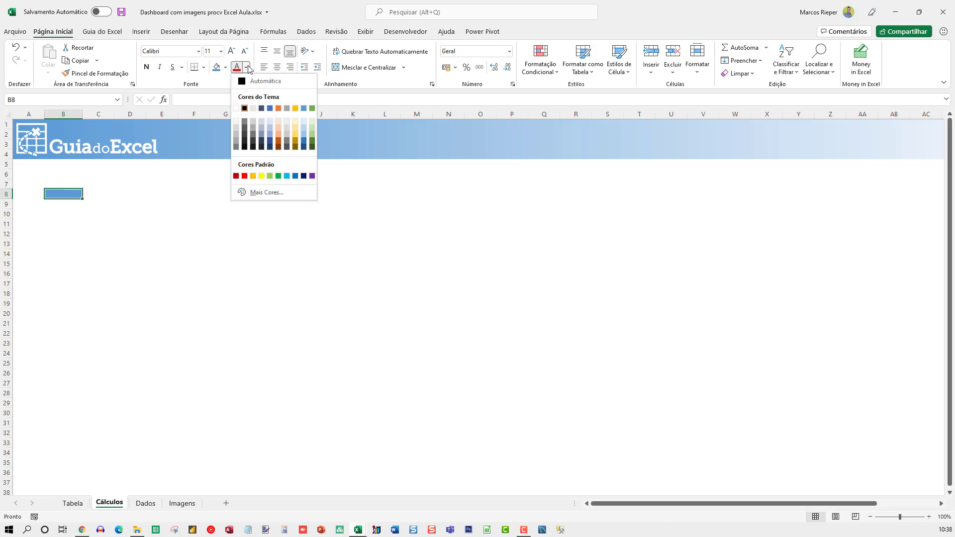
{"action": "left_click", "coordinate": [236, 108]}
{"action": "key", "text": "Return"}
{"action": "key", "text": "Up"}
{"action": "type", "text": "Control"}
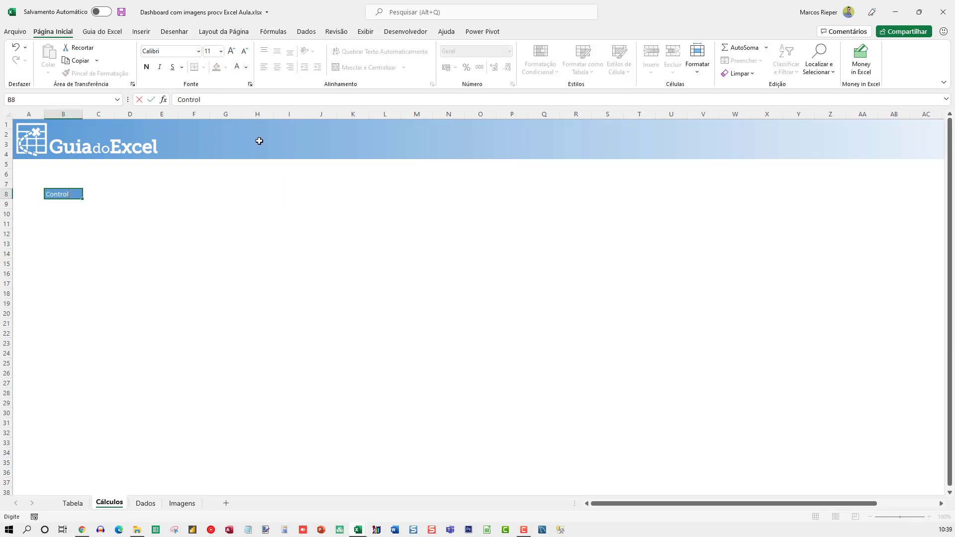
{"action": "type", "text": "e"}
{"action": "key", "text": "Return"}
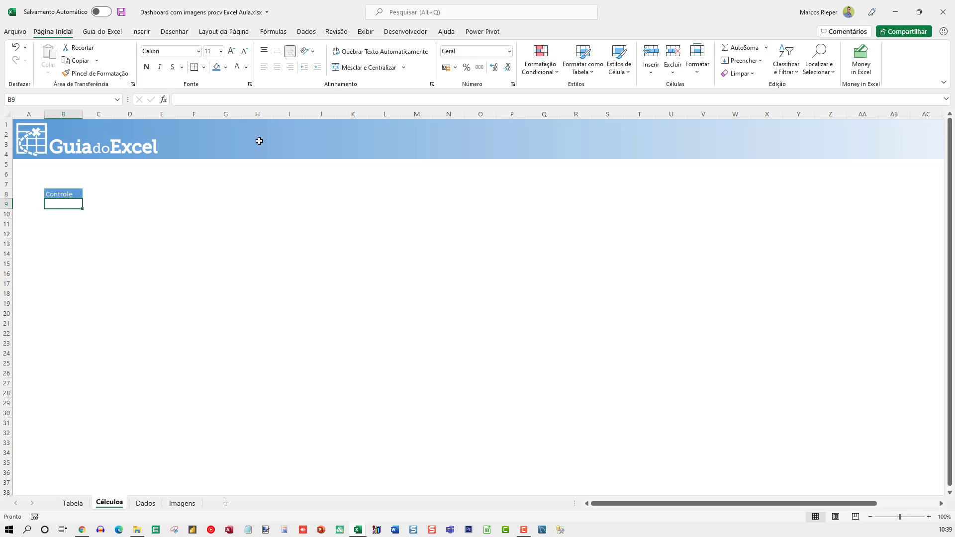
- Enter 1 in B9 of Cálculos and link cell E8 of Tabela to it with =Cálculos!$B$9
{"action": "type", "text": "1"}
{"action": "key", "text": "ctrl+Return"}
{"action": "left_click", "coordinate": [72, 504]}
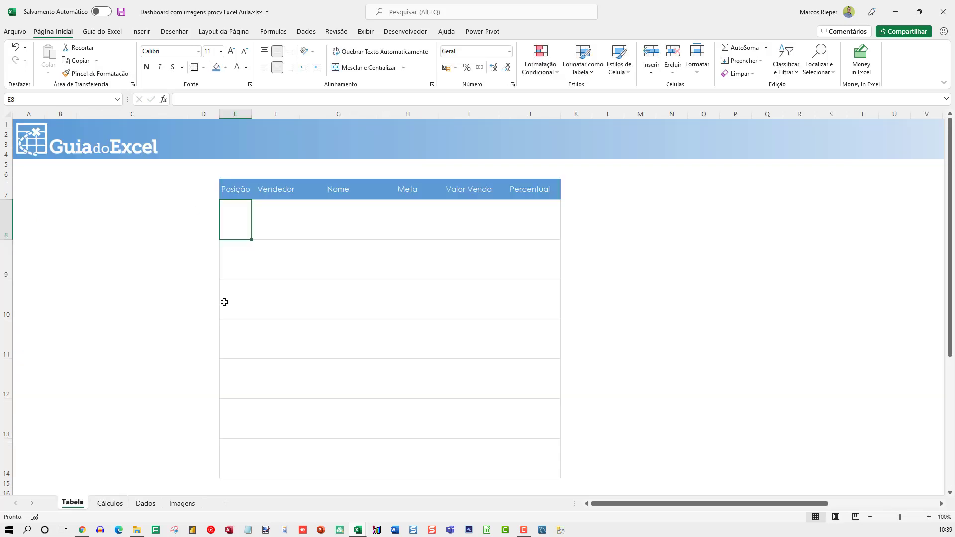
{"action": "type", "text": "="}
{"action": "left_click", "coordinate": [109, 503]}
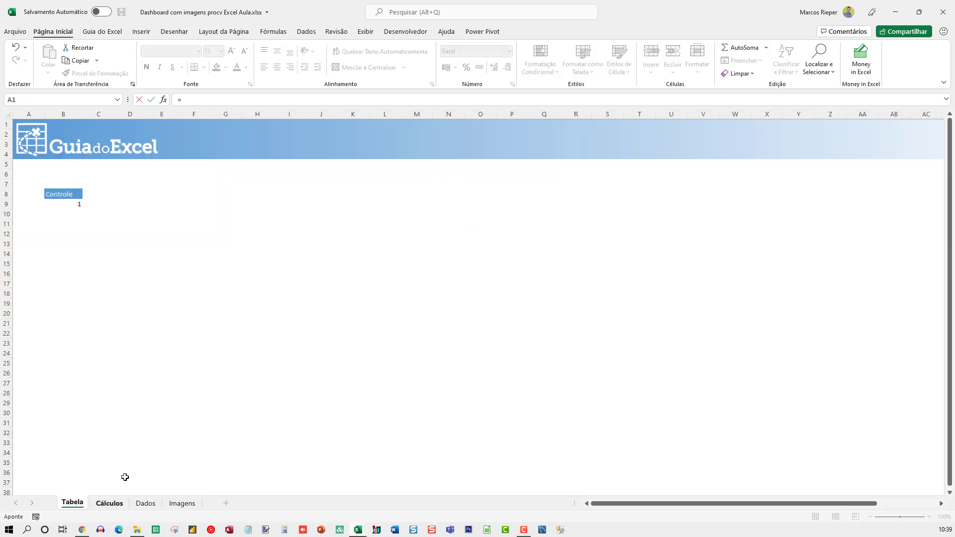
{"action": "left_click", "coordinate": [64, 212]}
{"action": "key", "text": "Up"}
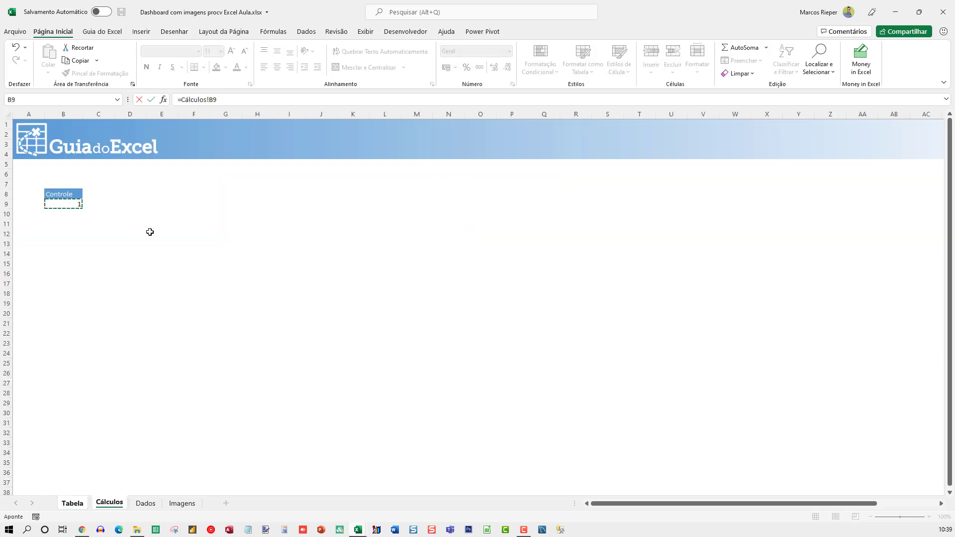
{"action": "key", "text": "Return"}
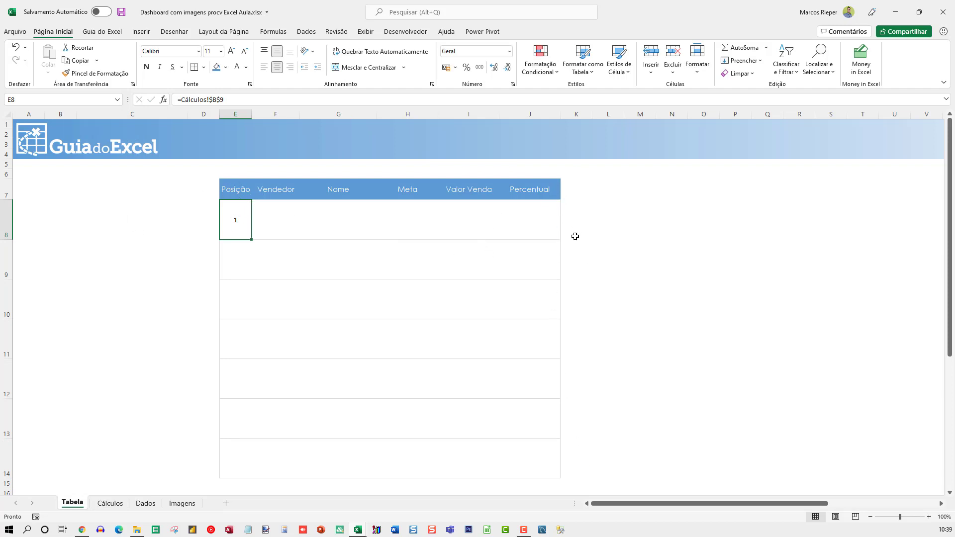
- Enter the formula =E8+1 in cell E9 of the Posição column
{"action": "left_click", "coordinate": [235, 268]}
{"action": "type", "text": "="}
{"action": "key", "text": "Up"}
{"action": "type", "text": "+"}
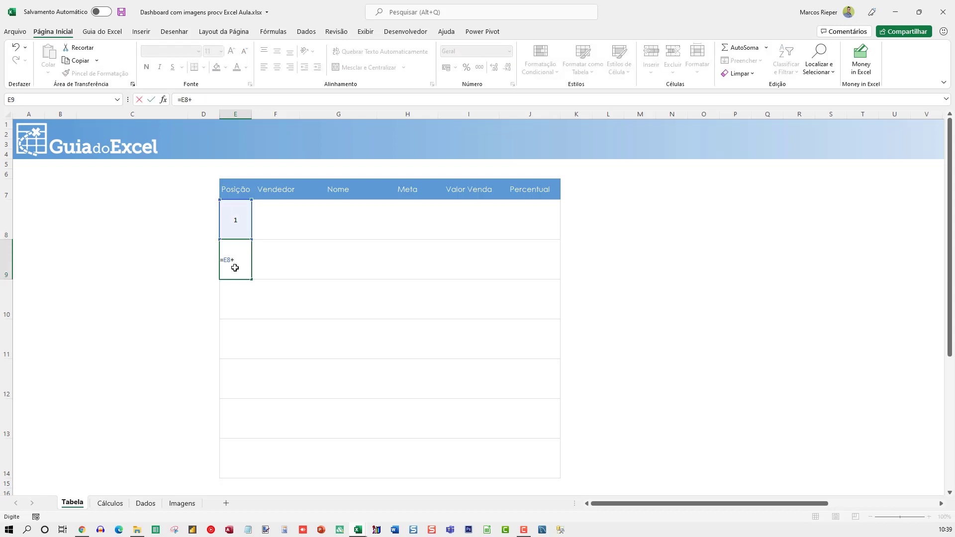
{"action": "type", "text": "1"}
{"action": "key", "text": "Return"}
- Copy the formula from E9 into cells E10 to E14
{"action": "key", "text": "Up"}
{"action": "key", "text": "ctrl+c"}
{"action": "key", "text": "Down"}
{"action": "key", "text": "ctrl+v"}
{"action": "key", "text": "Down"}
{"action": "key", "text": "ctrl+v"}
{"action": "key", "text": "Down"}
{"action": "key", "text": "ctrl+v"}
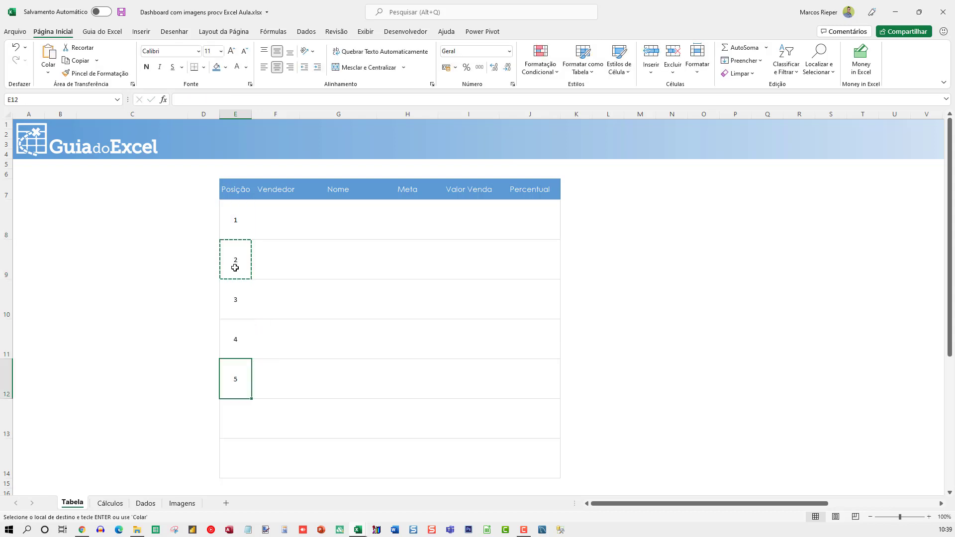
{"action": "key", "text": "Down"}
{"action": "key", "text": "ctrl+v"}
{"action": "key", "text": "Down"}
{"action": "key", "text": "ctrl+v"}
{"action": "key", "text": "Up"}
{"action": "key", "text": "Escape"}
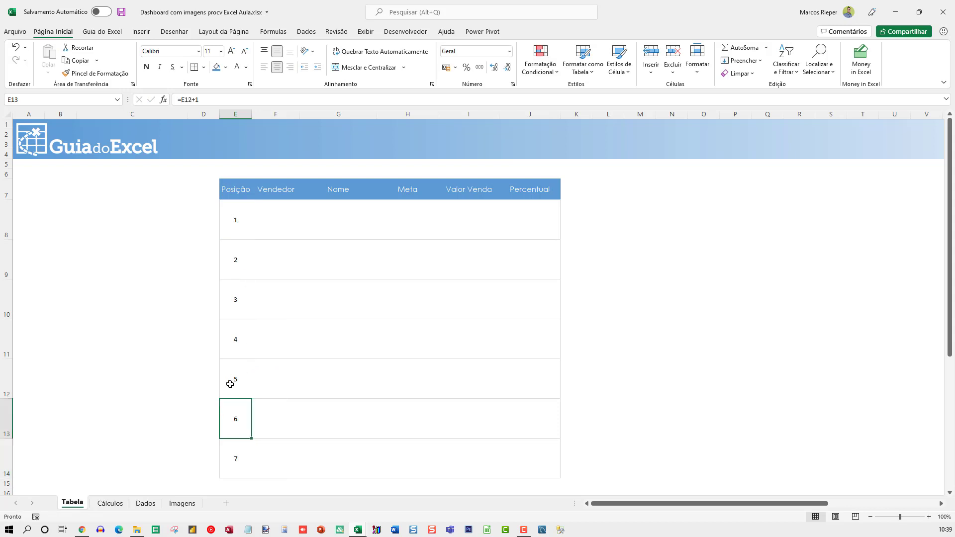
- Examine the incrementing formulas in cells E9 and E10
{"action": "left_click", "coordinate": [235, 264]}
{"action": "key", "text": "F2"}
{"action": "key", "text": "Escape"}
{"action": "double_click", "coordinate": [237, 299]}
{"action": "key", "text": "Escape"}
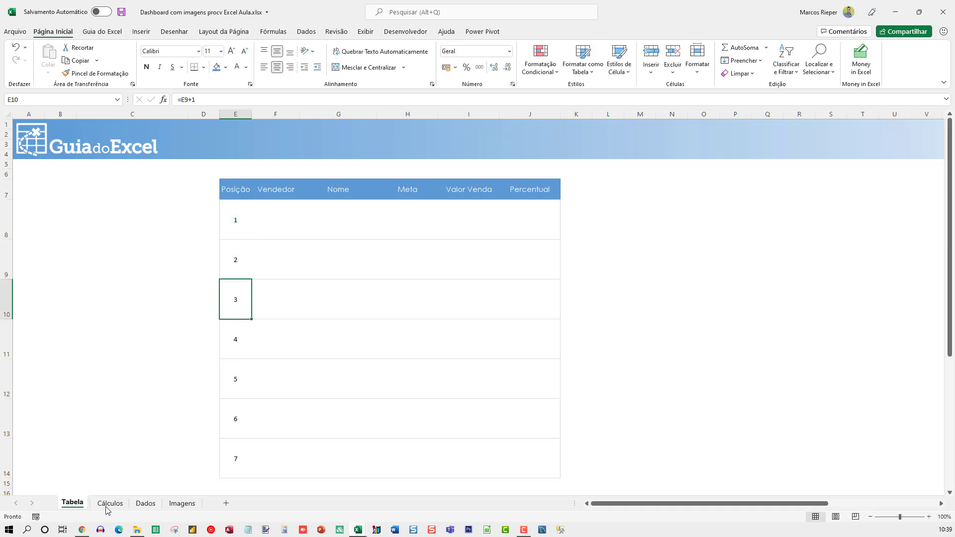
- Test the Posição numbering by setting the Controle value in Cálculos B9 to 2, and set it back to 1
{"action": "key", "text": "ctrl+Page_Down"}
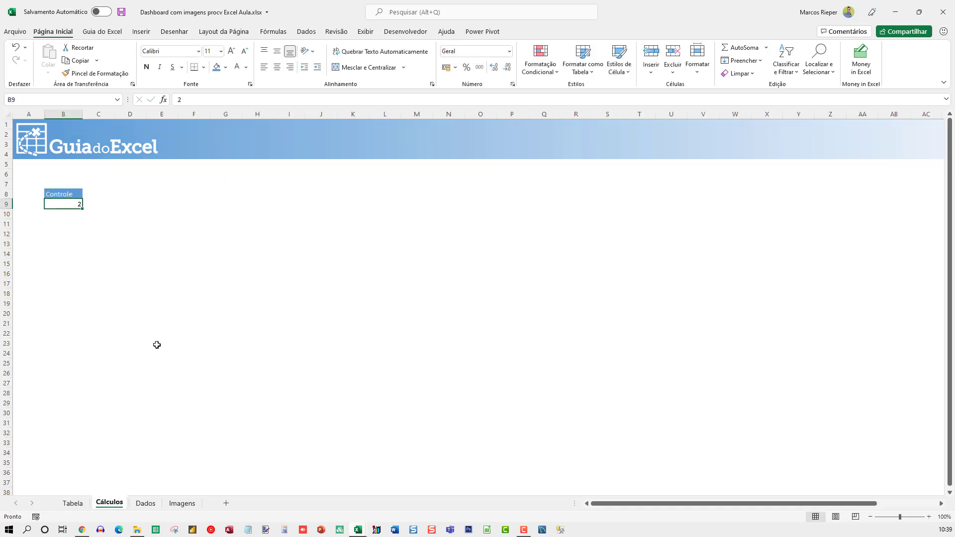
{"action": "left_click", "coordinate": [73, 503]}
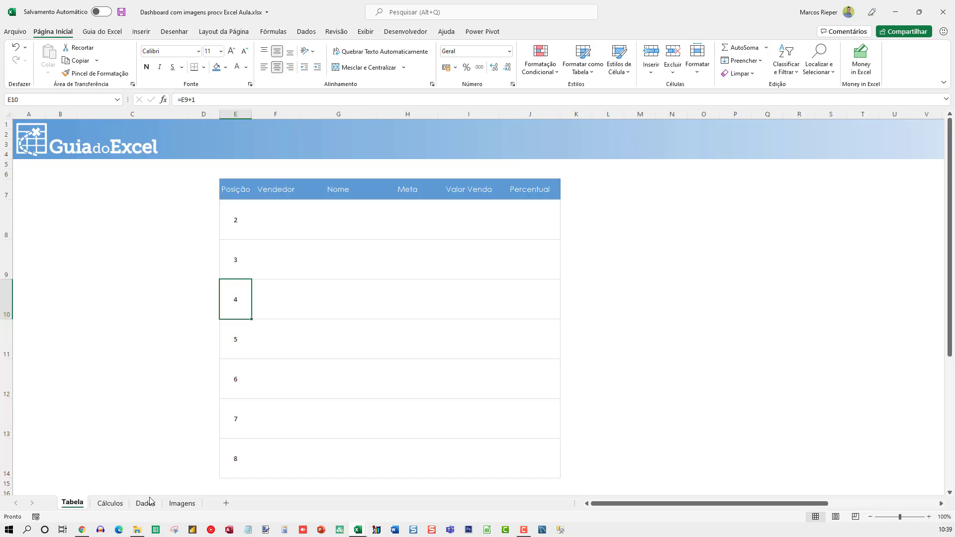
{"action": "left_click", "coordinate": [115, 503]}
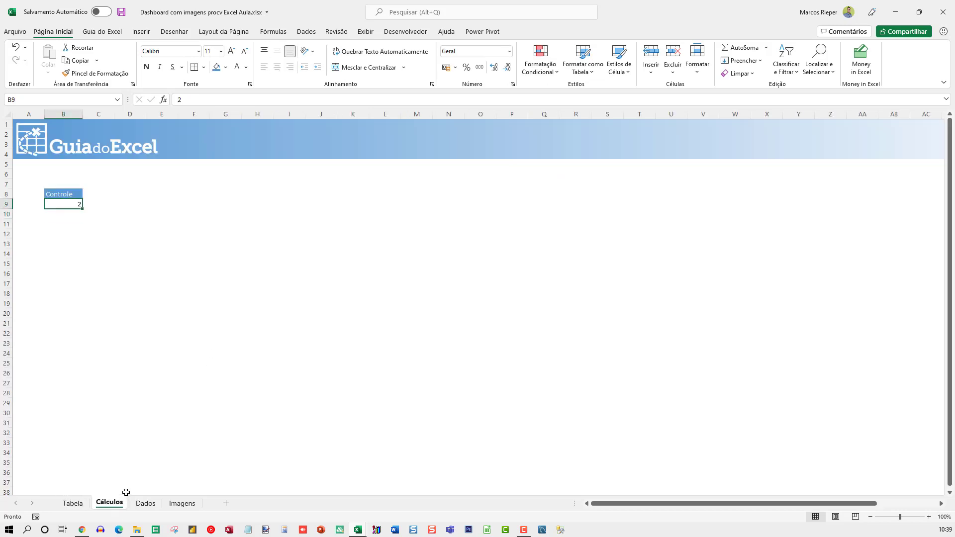
{"action": "left_click", "coordinate": [73, 503]}
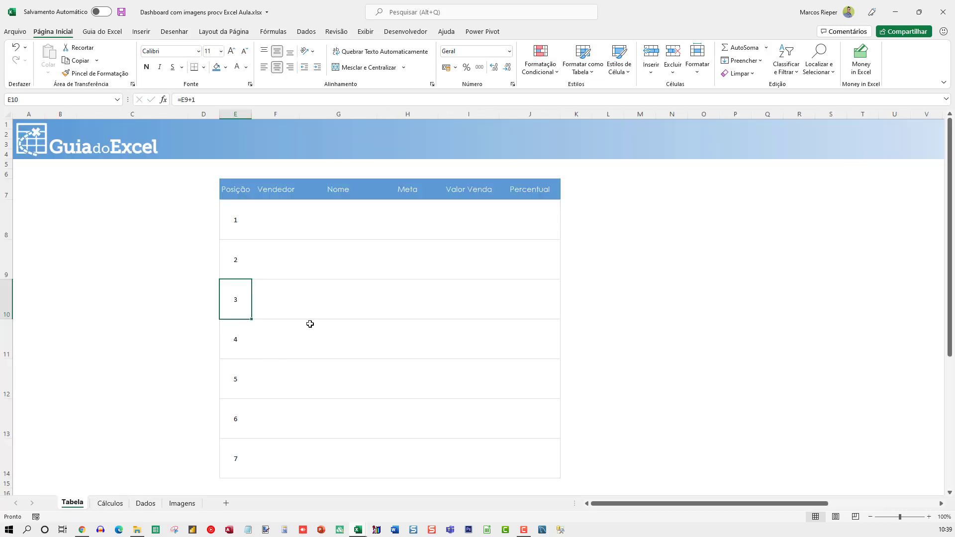
- Begin an ÍNDICE formula in G8 under Nome with the whole Tabela1 data from the Dados sheet as its array
{"action": "left_click", "coordinate": [344, 222]}
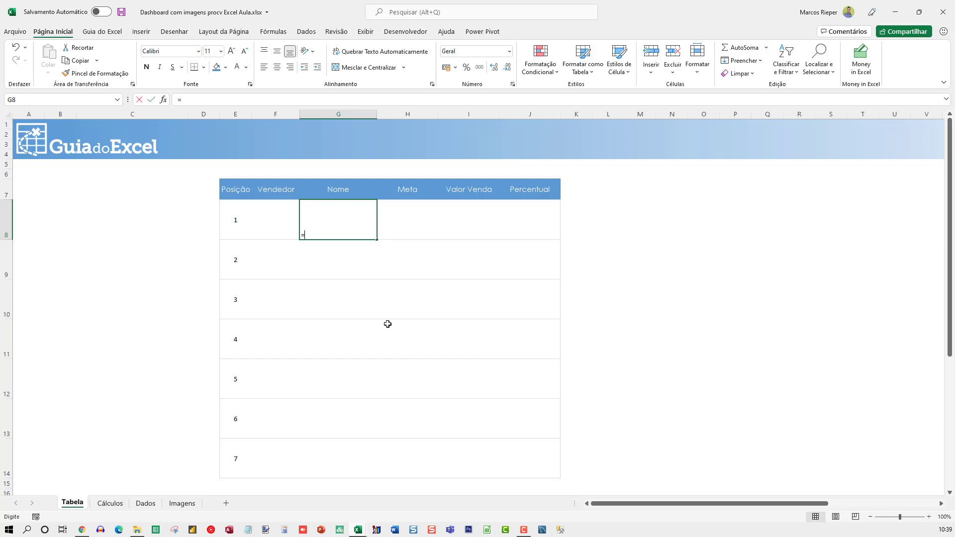
{"action": "type", "text": "=ÍNDICE"}
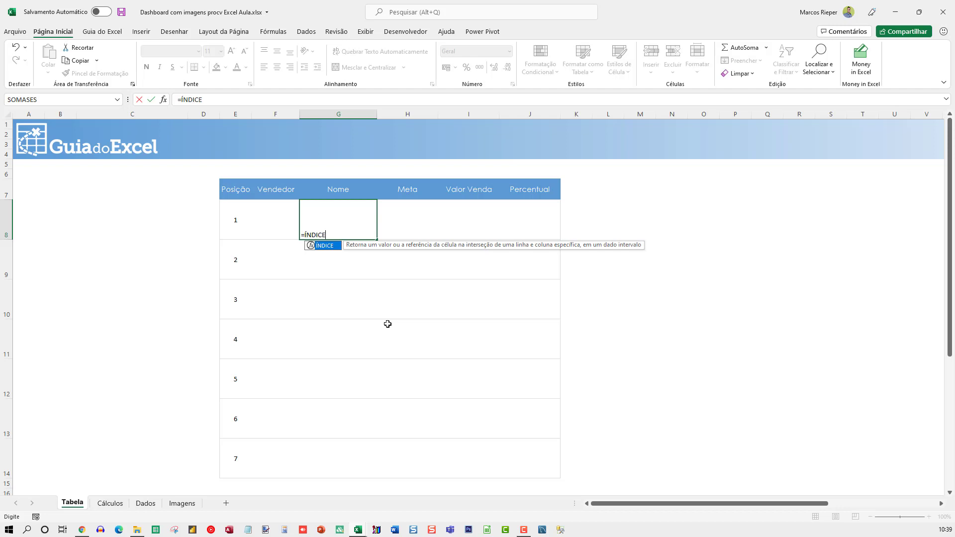
{"action": "key", "text": "Escape"}
{"action": "scroll", "coordinate": [465, 294], "scroll_direction": "up", "scroll_amount": 5, "text": "ctrl"}
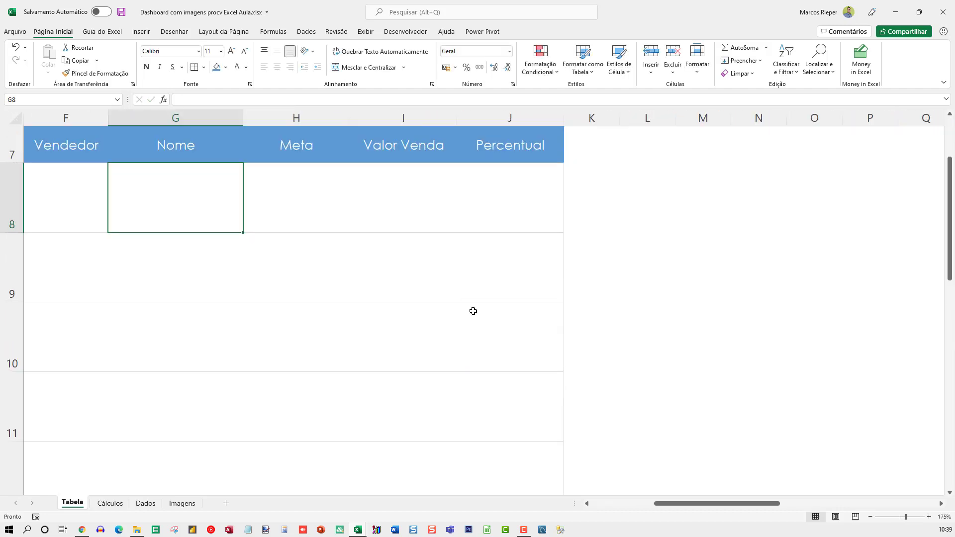
{"action": "scroll", "coordinate": [473, 311], "scroll_direction": "up", "scroll_amount": 2}
{"action": "type", "text": "="}
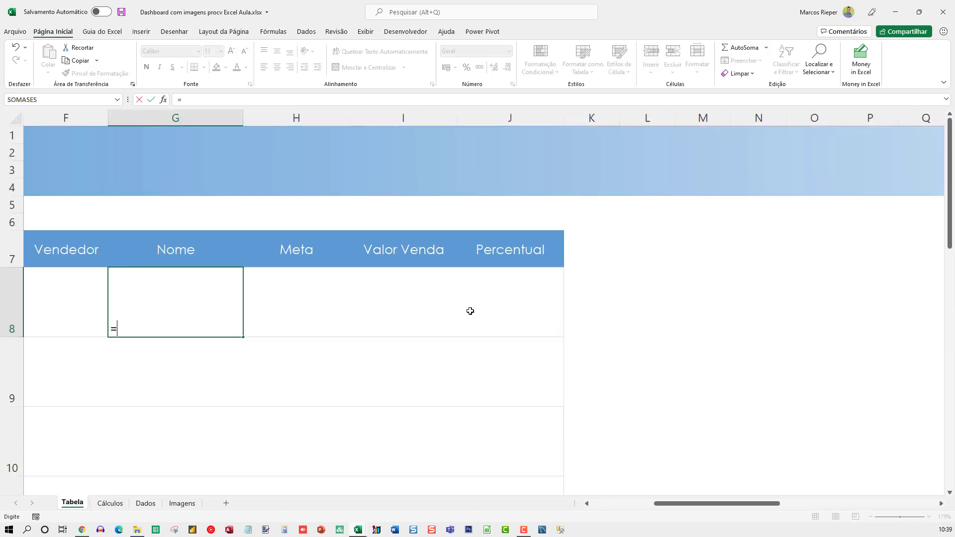
{"action": "type", "text": "ÍNDICE("}
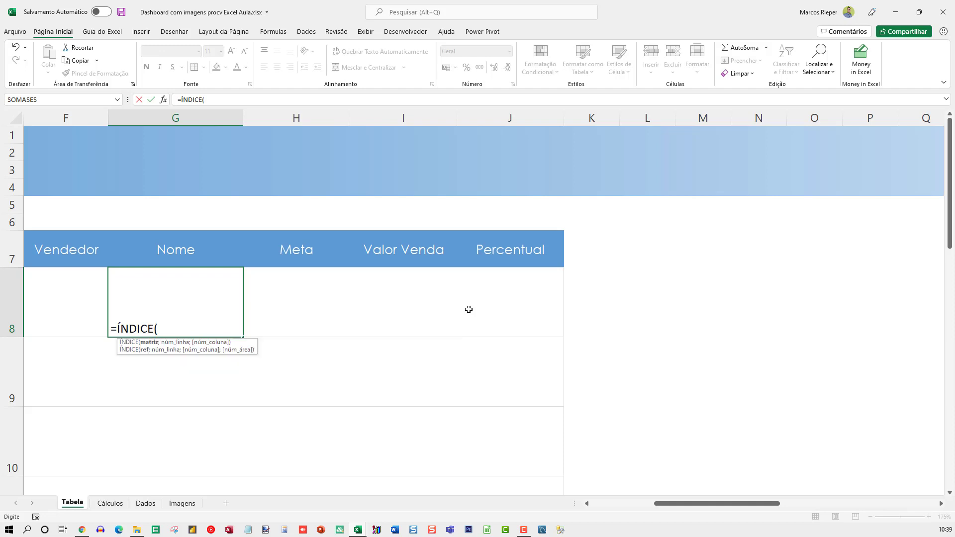
{"action": "left_click", "coordinate": [145, 503]}
{"action": "left_click_drag", "start_coordinate": [164, 271], "coordinate": [512, 320]}
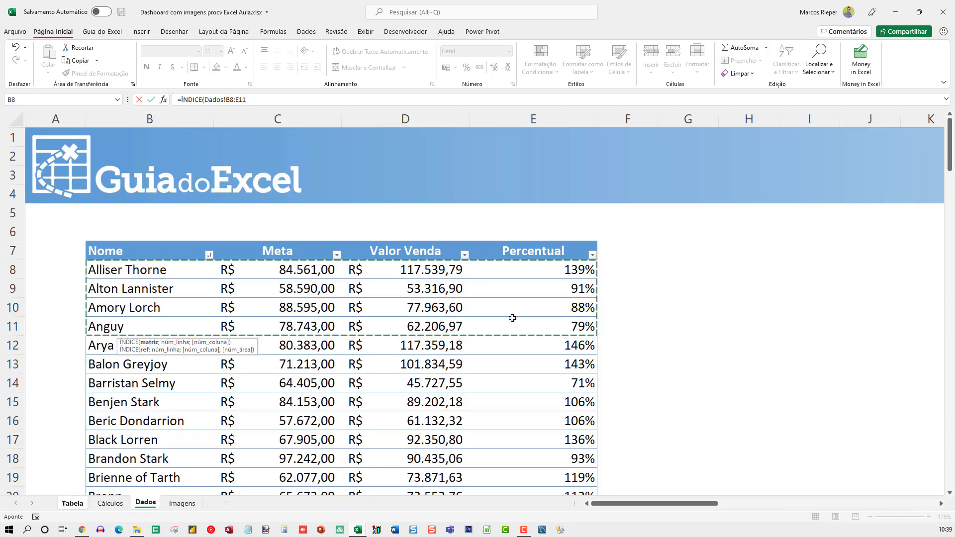
{"action": "key", "text": "ctrl+shift+Down"}
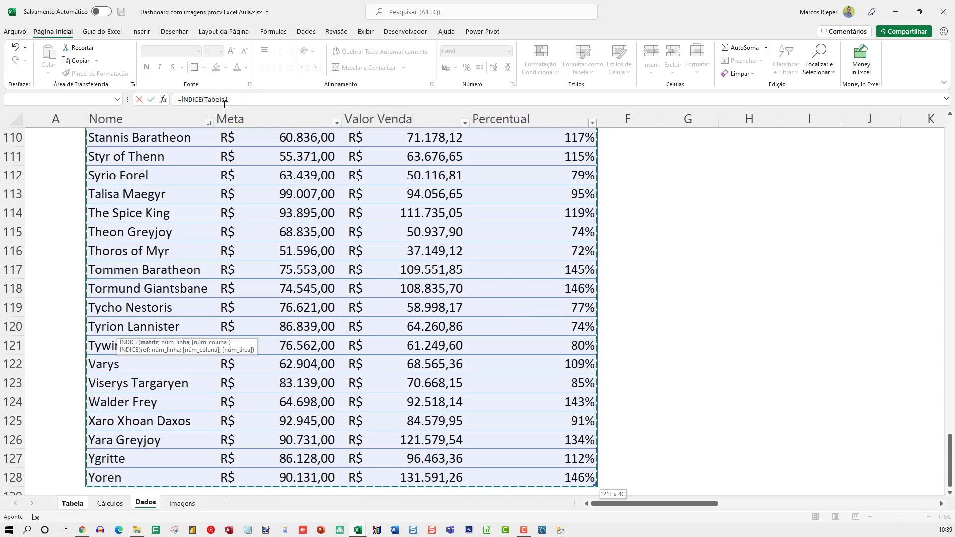
{"action": "type", "text": ";"}
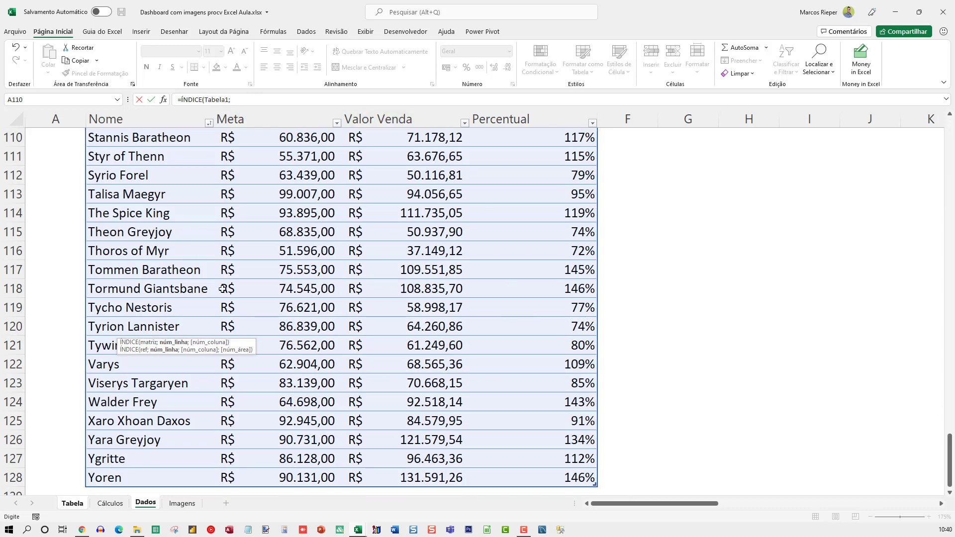
- Give the ÍNDICE formula the position cell as row number, referenced as $E8 with only the column locked
{"action": "scroll", "coordinate": [222, 288], "scroll_direction": "up", "scroll_amount": 20}
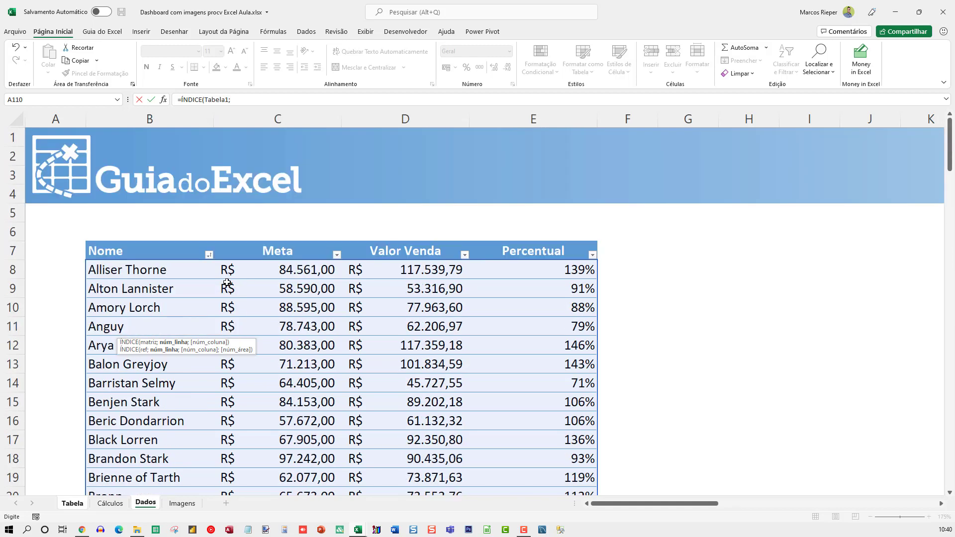
{"action": "left_click", "coordinate": [240, 101]}
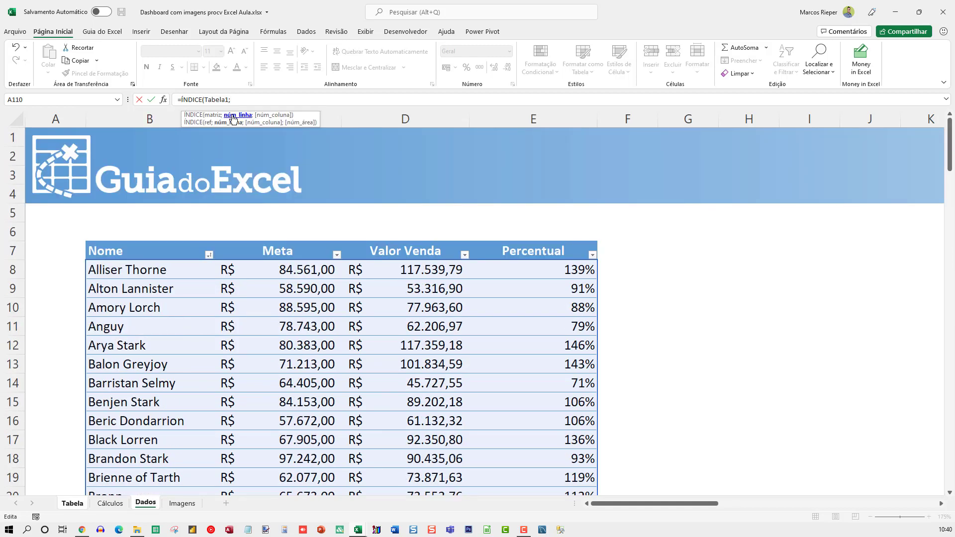
{"action": "left_click", "coordinate": [78, 506]}
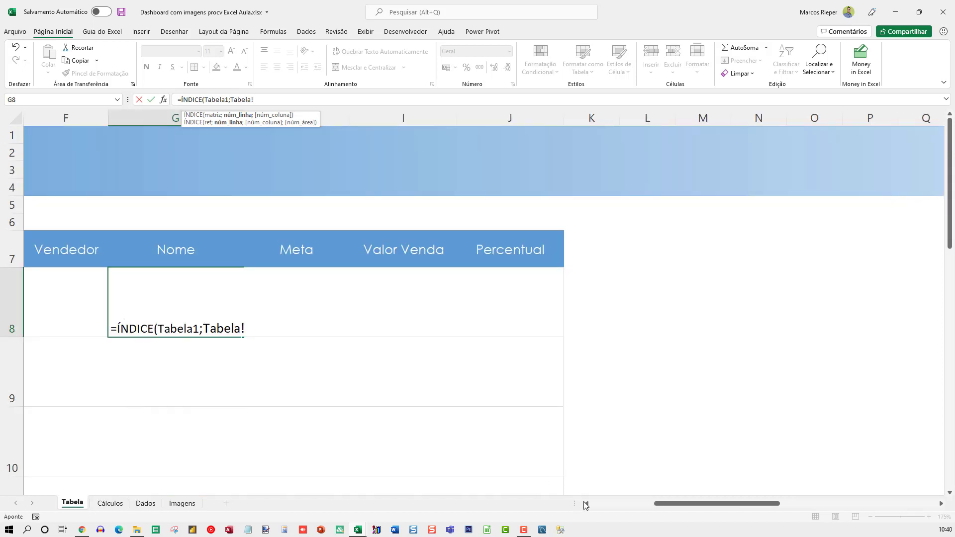
{"action": "left_click", "coordinate": [587, 503]}
{"action": "left_click", "coordinate": [587, 503]}
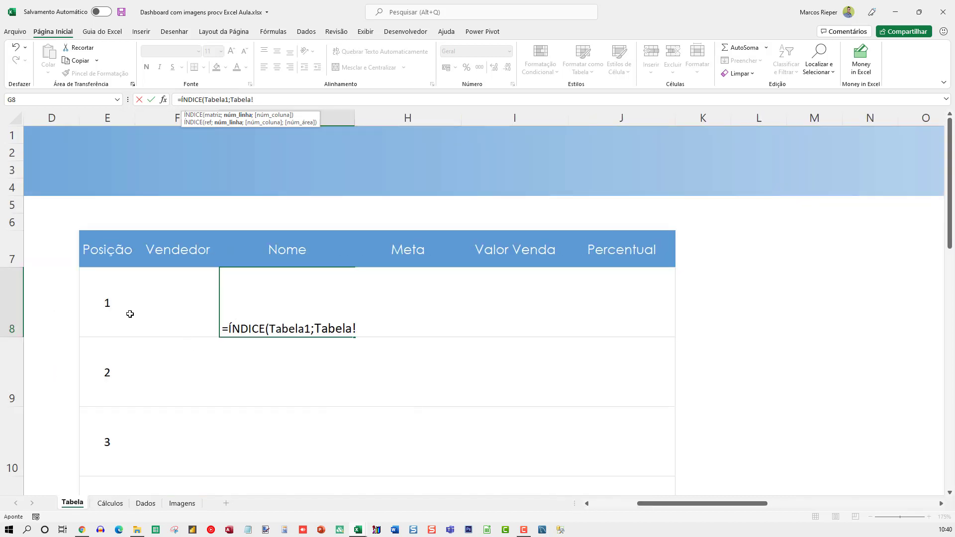
{"action": "left_click", "coordinate": [116, 299]}
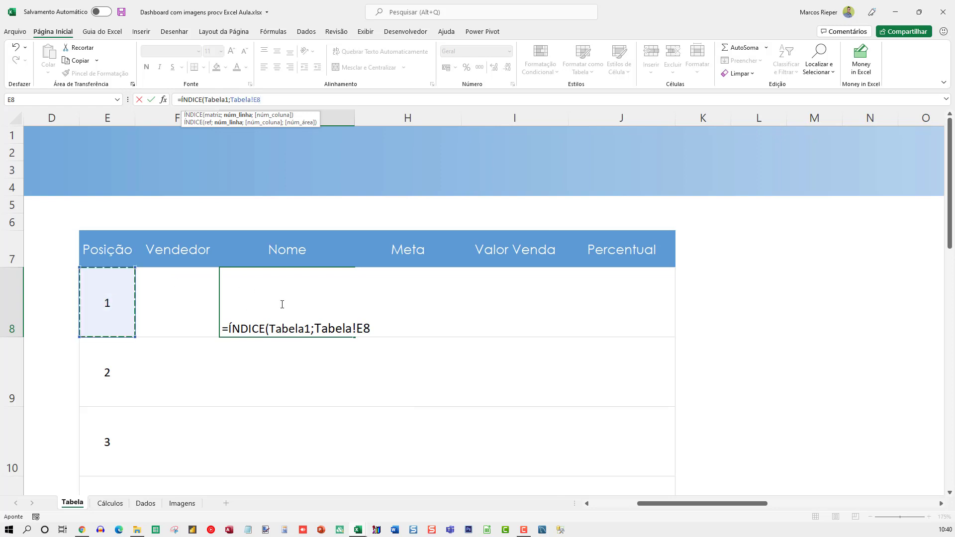
{"action": "double_click", "coordinate": [236, 100]}
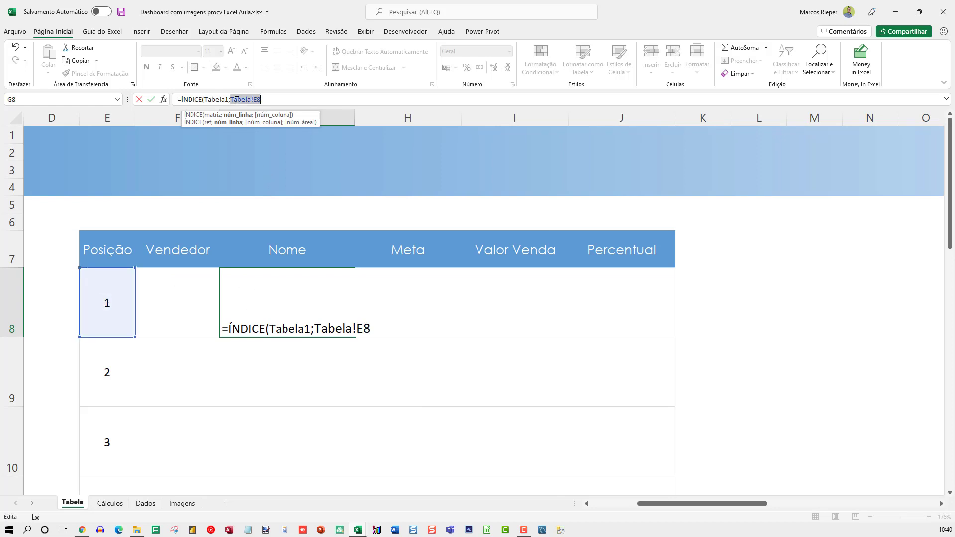
{"action": "type", "text": "E8"}
{"action": "key", "text": "F4"}
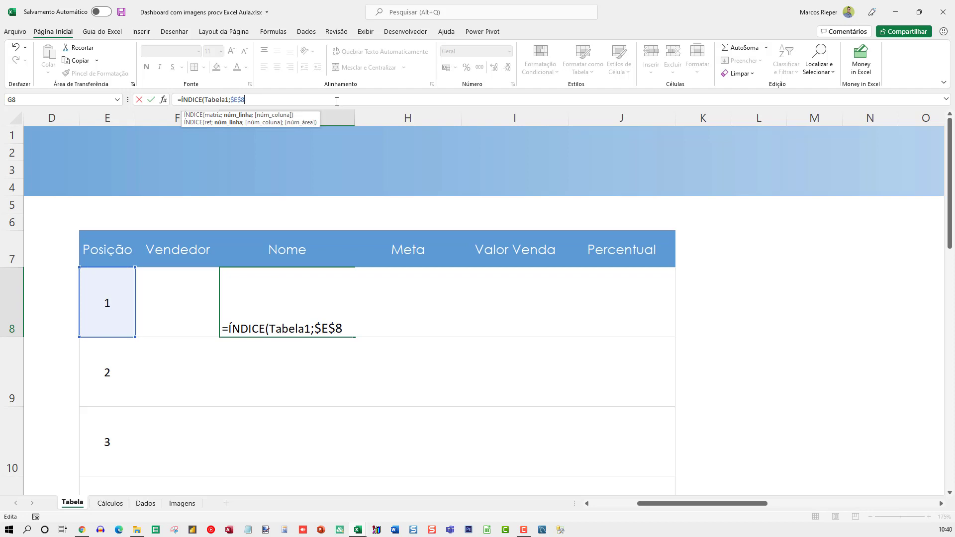
{"action": "key", "text": "F4"}
{"action": "type", "text": ";"}
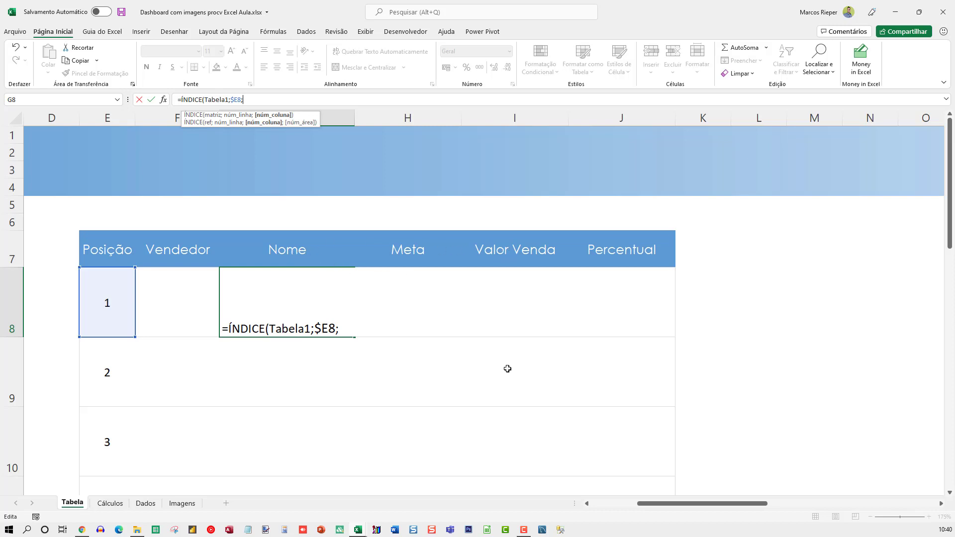
- Nest CORRESP as the column number of the G8 formula, with the Nome header $G$7 as its lookup value
{"action": "type", "text": "CORRESP)"}
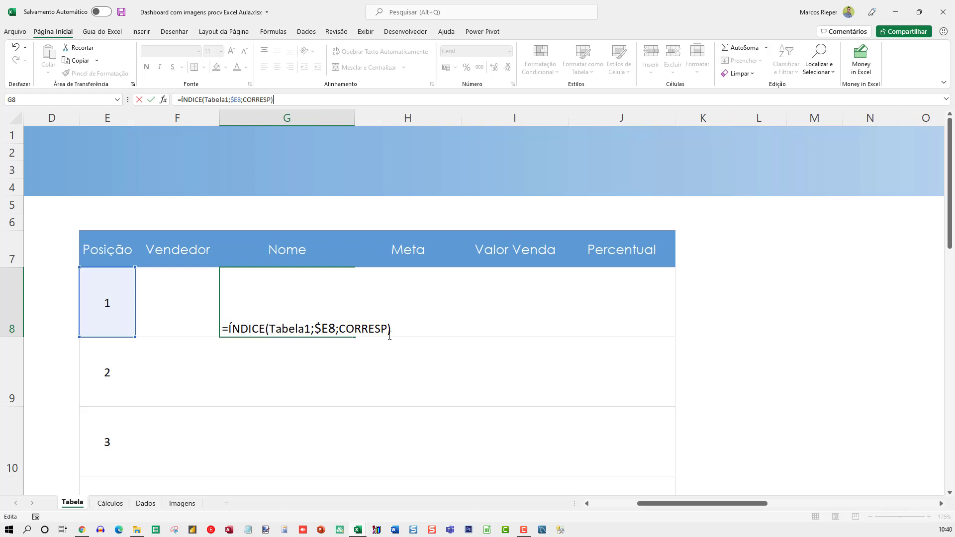
{"action": "key", "text": "BackSpace"}
{"action": "type", "text": "("}
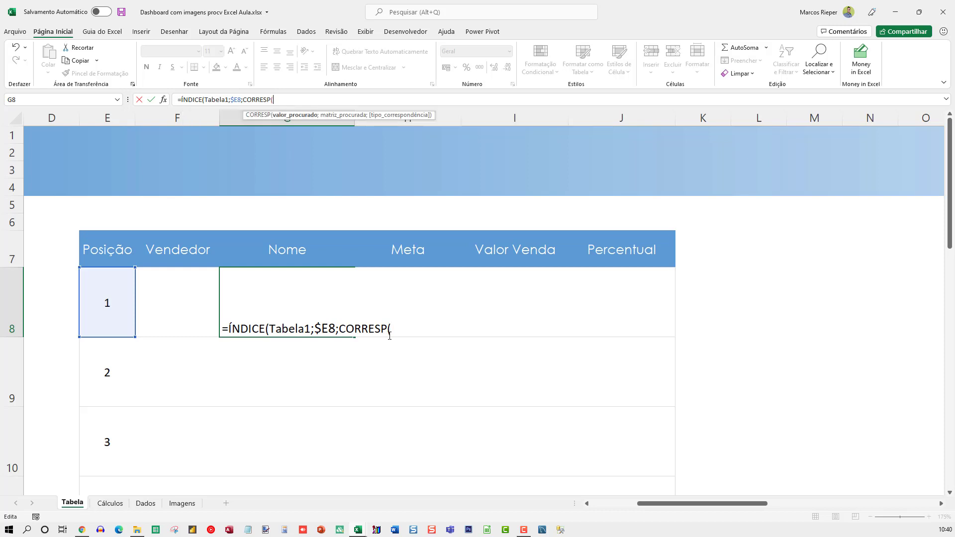
{"action": "left_click", "coordinate": [290, 253]}
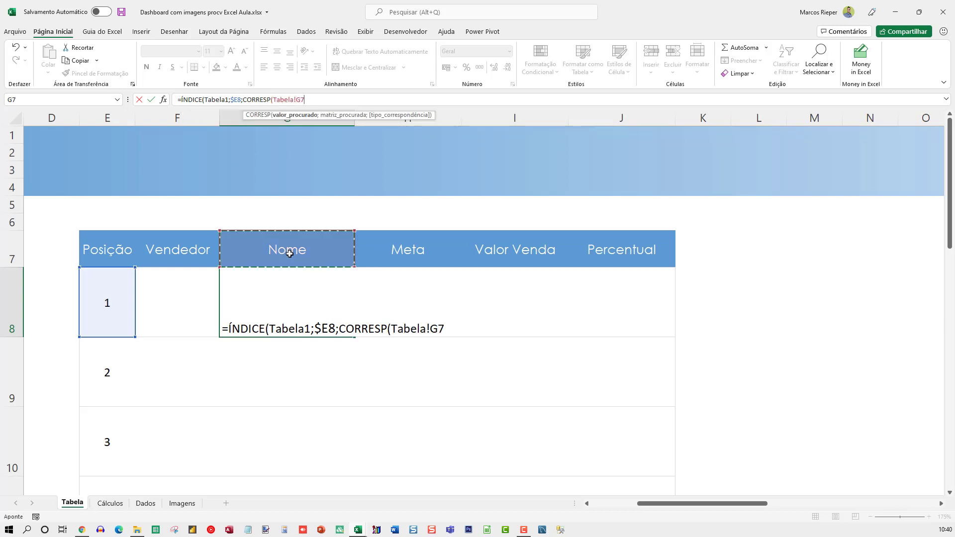
{"action": "key", "text": "F4"}
{"action": "type", "text": ";"}
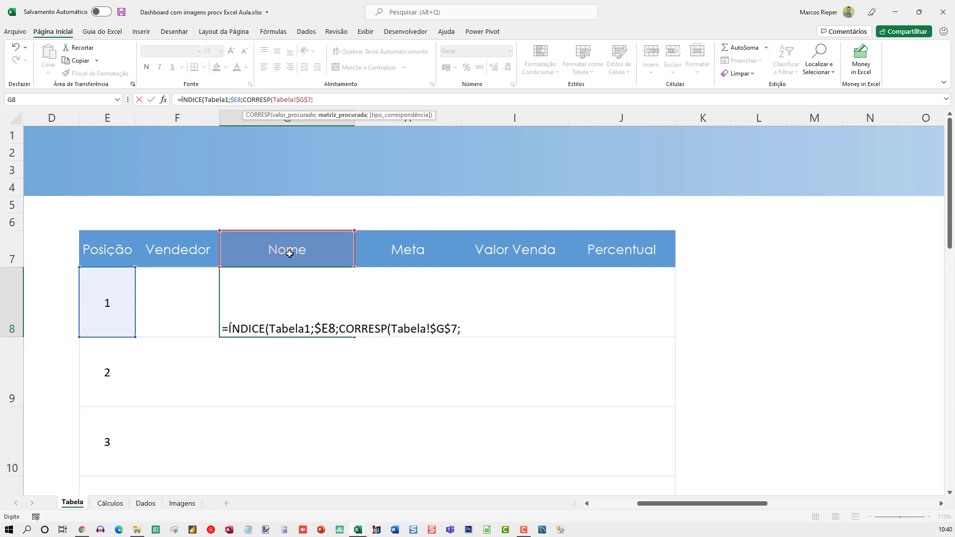
- Complete CORRESP with the Tabela1 header row from Dados and exact match 0, and enter the formula in G8
{"action": "left_click", "coordinate": [145, 504]}
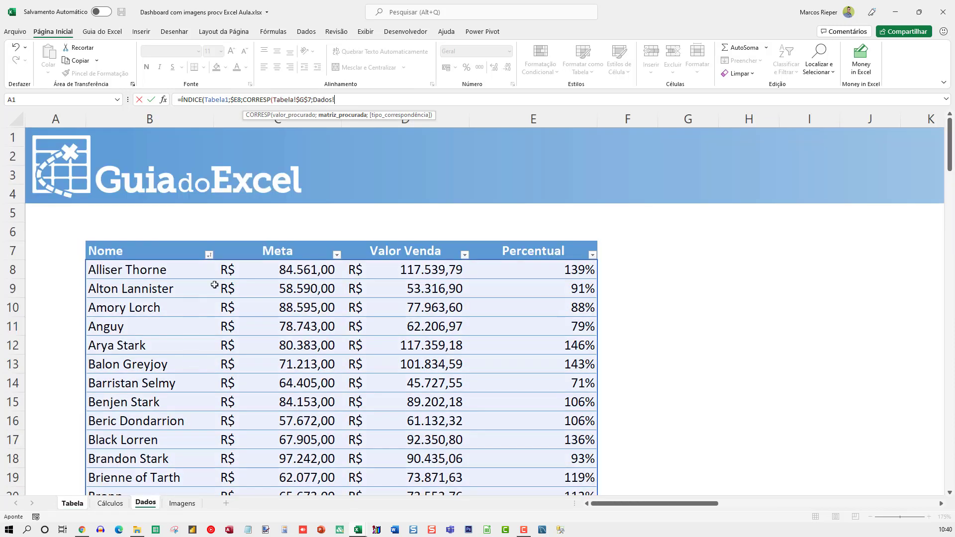
{"action": "left_click_drag", "start_coordinate": [157, 253], "coordinate": [511, 256]}
{"action": "type", "text": ";"}
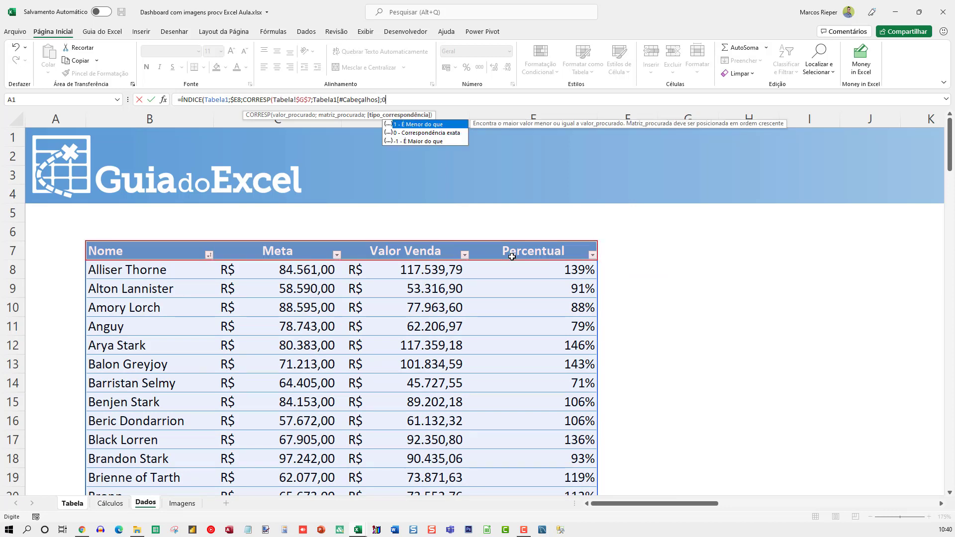
{"action": "type", "text": "0))"}
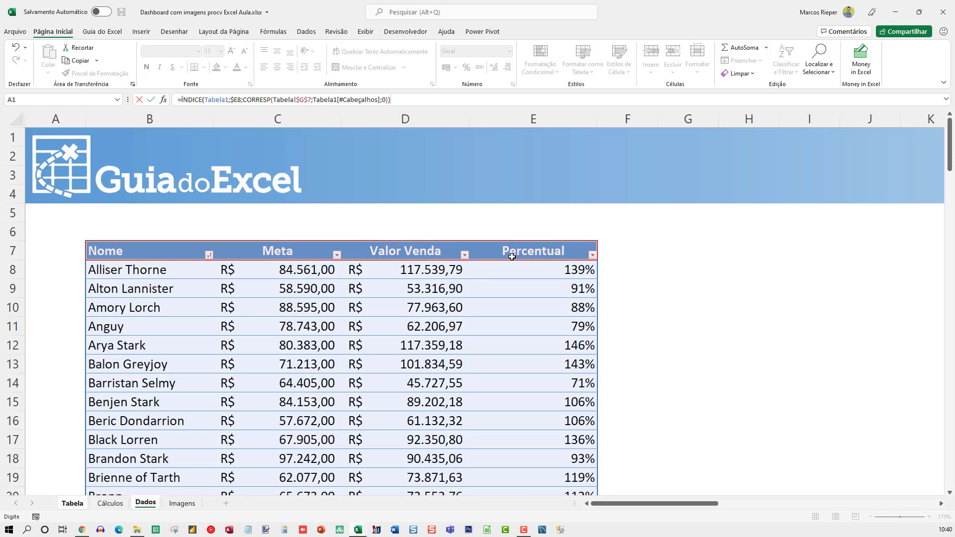
{"action": "key", "text": "Return"}
{"action": "key", "text": "Up"}
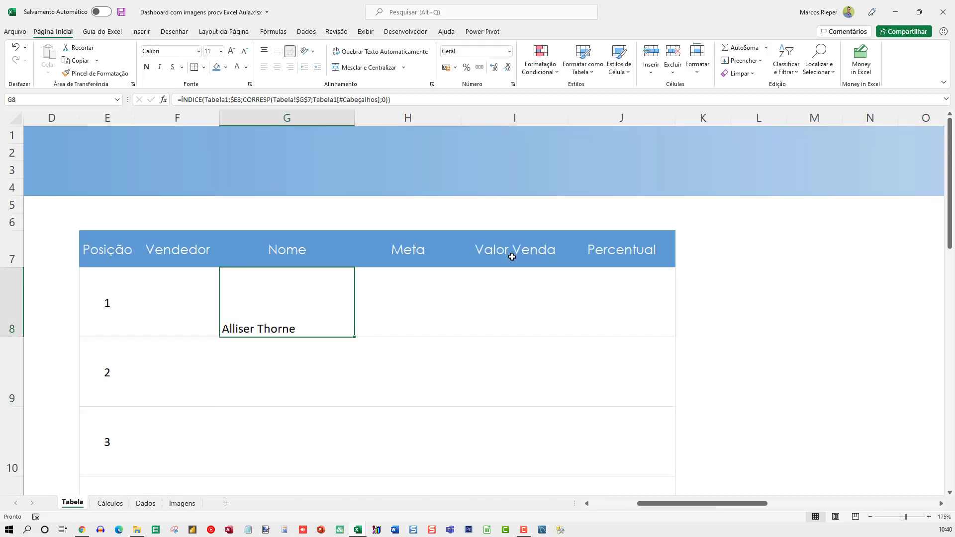
- Compare the Nome result in G8 with the first record in the Dados sheet
{"action": "left_click", "coordinate": [156, 507]}
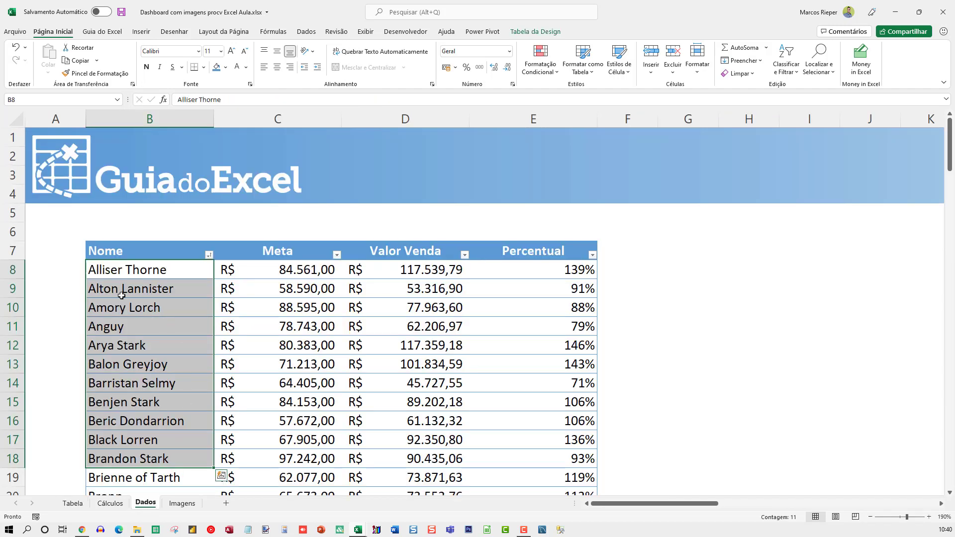
{"action": "left_click", "coordinate": [106, 271]}
{"action": "left_click", "coordinate": [73, 504]}
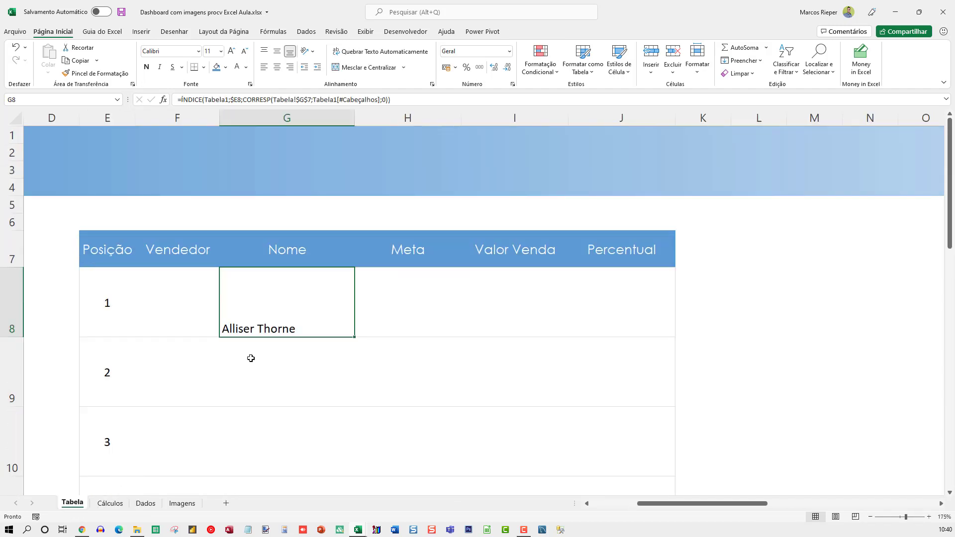
- Copy the G8 formula into G9 and compare its result with the names in the Dados sheet
{"action": "key", "text": "ctrl+c"}
{"action": "left_click", "coordinate": [300, 351]}
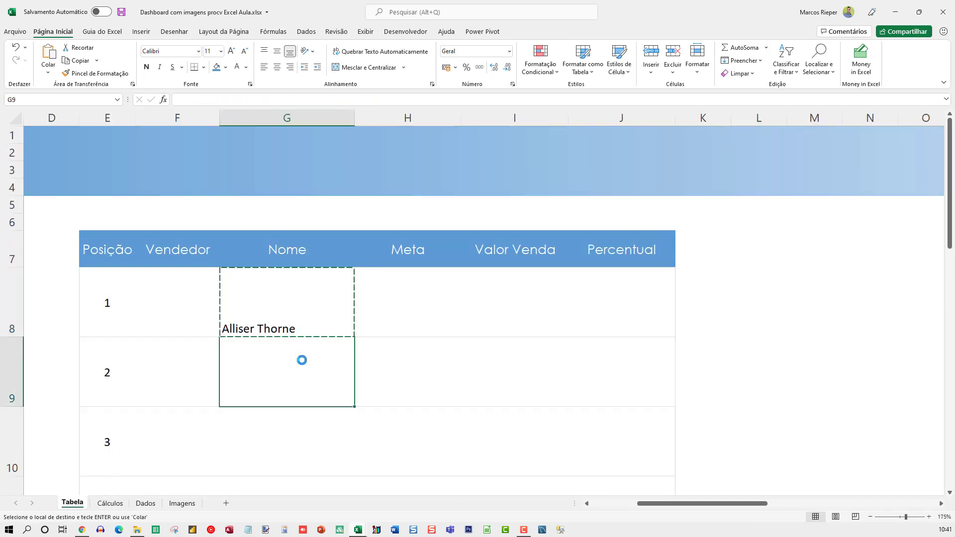
{"action": "key", "text": "ctrl+v"}
{"action": "key", "text": "Escape"}
{"action": "left_click", "coordinate": [146, 504]}
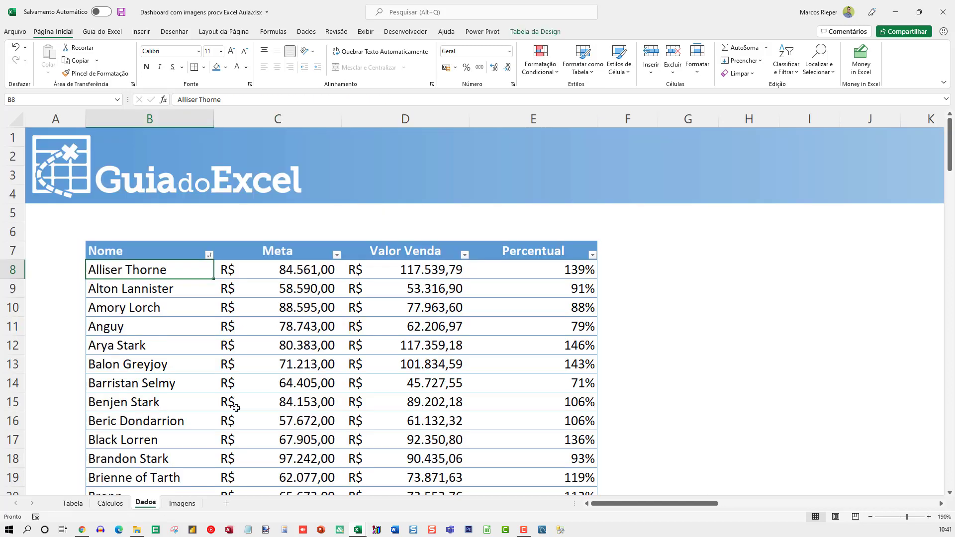
{"action": "left_click", "coordinate": [158, 301]}
{"action": "left_click", "coordinate": [72, 503]}
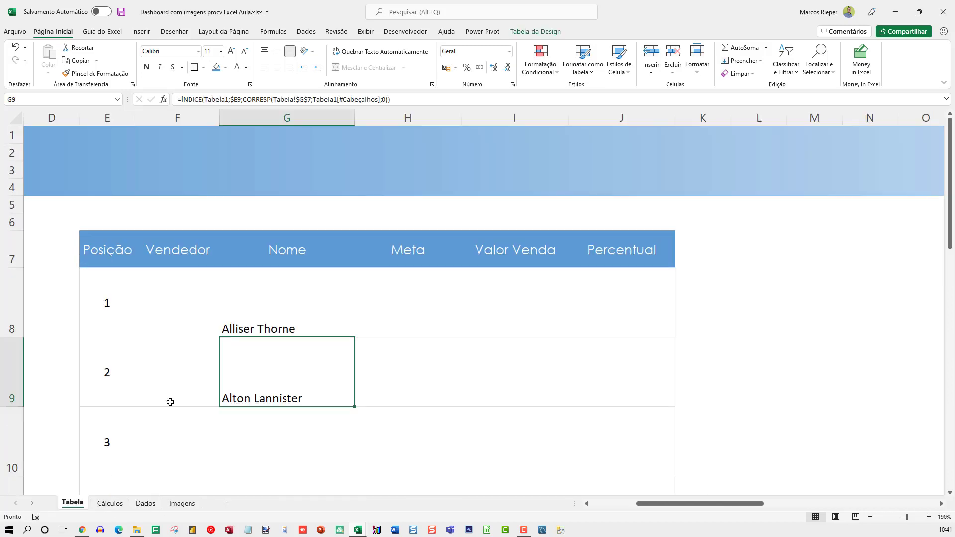
- Try replacing the whole CORRESP part of the G8 formula with 0 as the column number
{"action": "left_click", "coordinate": [265, 309]}
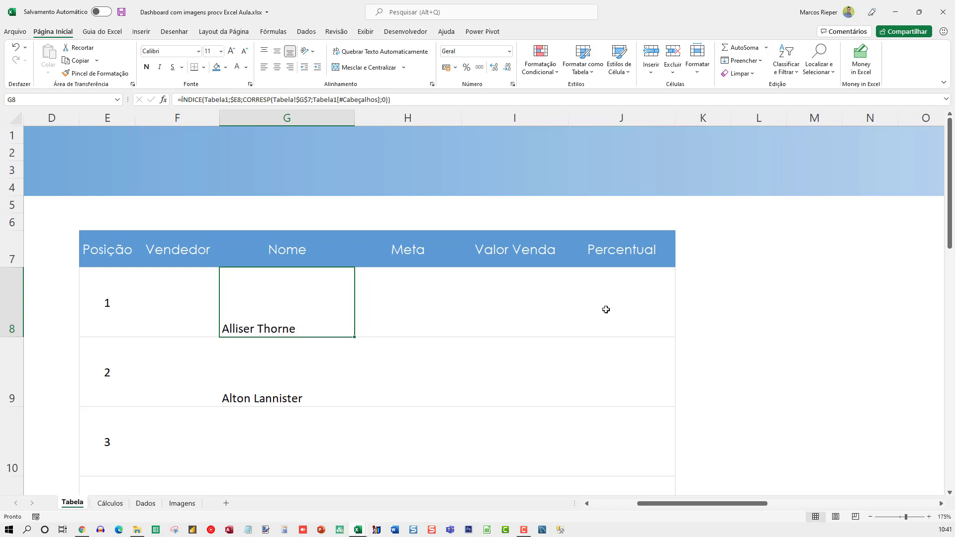
{"action": "left_click", "coordinate": [271, 388]}
{"action": "left_click", "coordinate": [277, 307]}
{"action": "key", "text": "F2"}
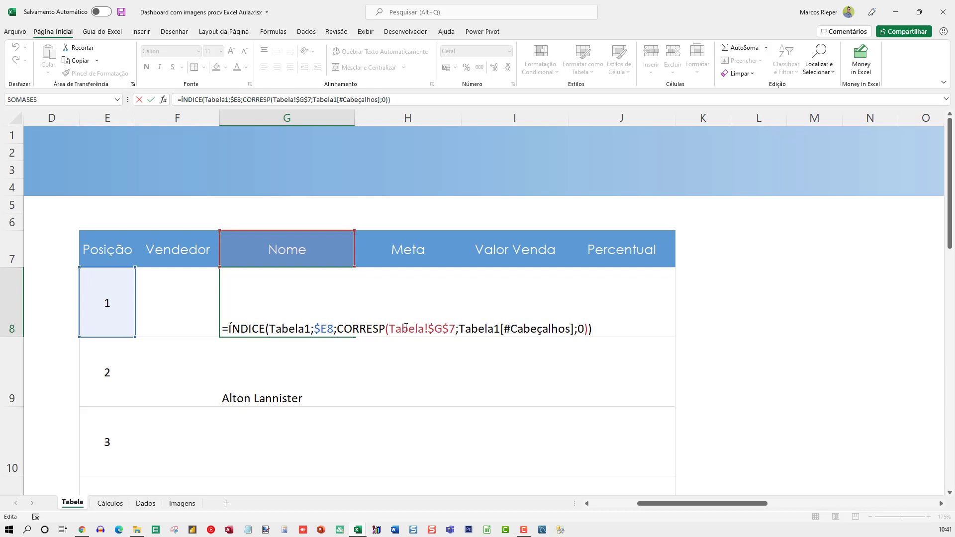
{"action": "left_click_drag", "start_coordinate": [340, 331], "coordinate": [590, 323]}
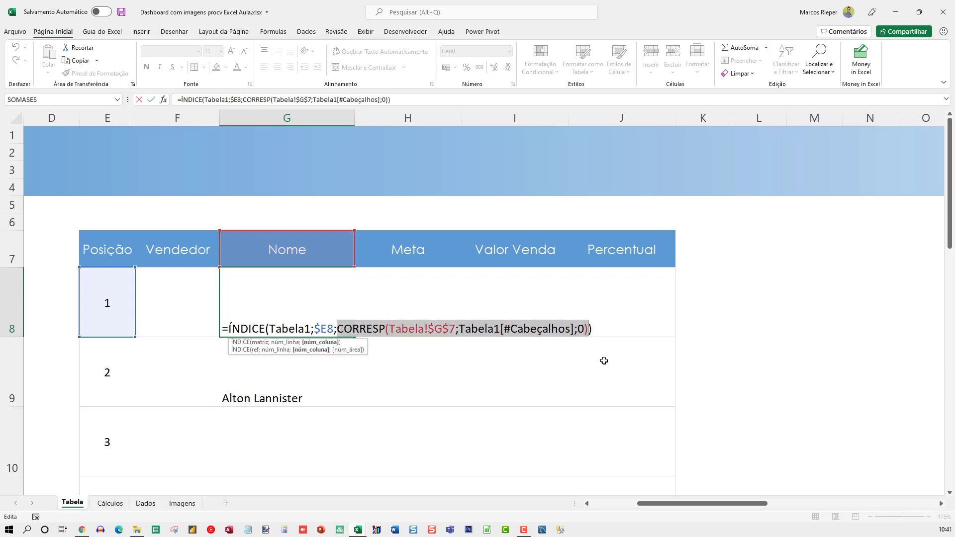
{"action": "type", "text": "0"}
{"action": "key", "text": "Return"}
{"action": "key", "text": "Up"}
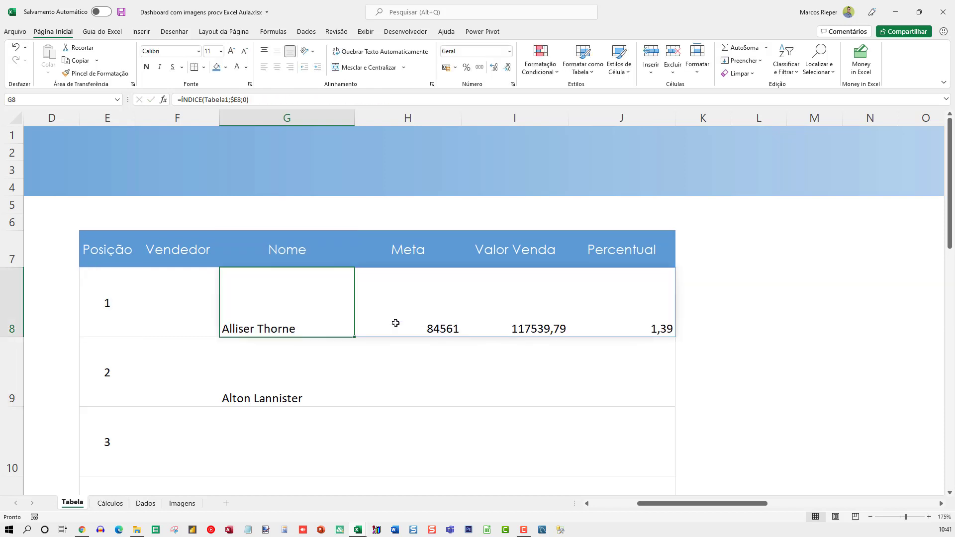
- Examine the ÍNDICE formula with column number 0 in G8, and undo the replacement of CORRESP
{"action": "key", "text": "F2"}
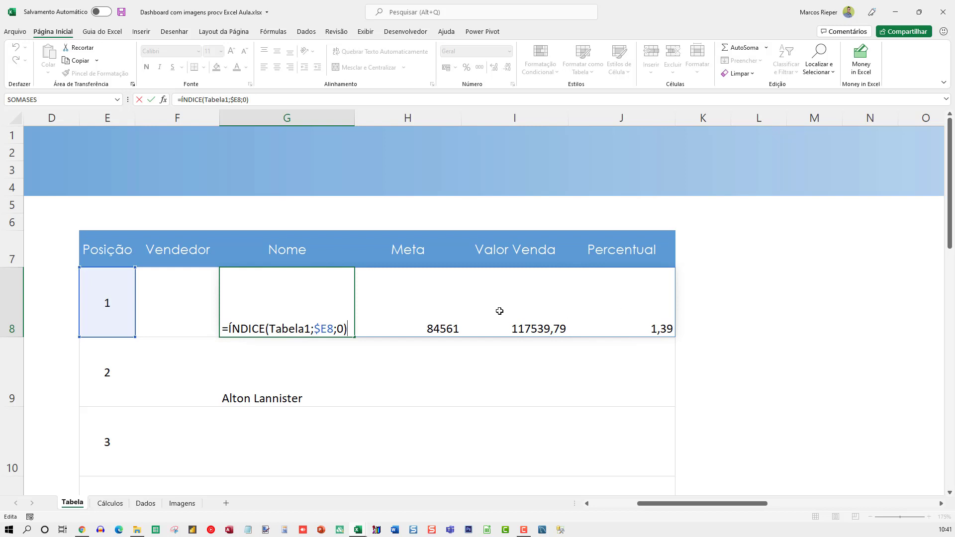
{"action": "key", "text": "ctrl+Return"}
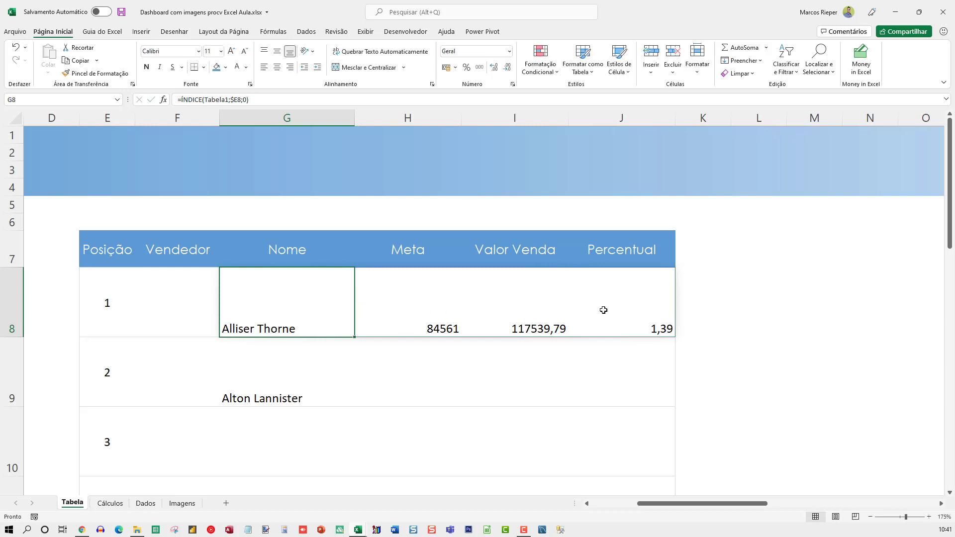
{"action": "key", "text": "F2"}
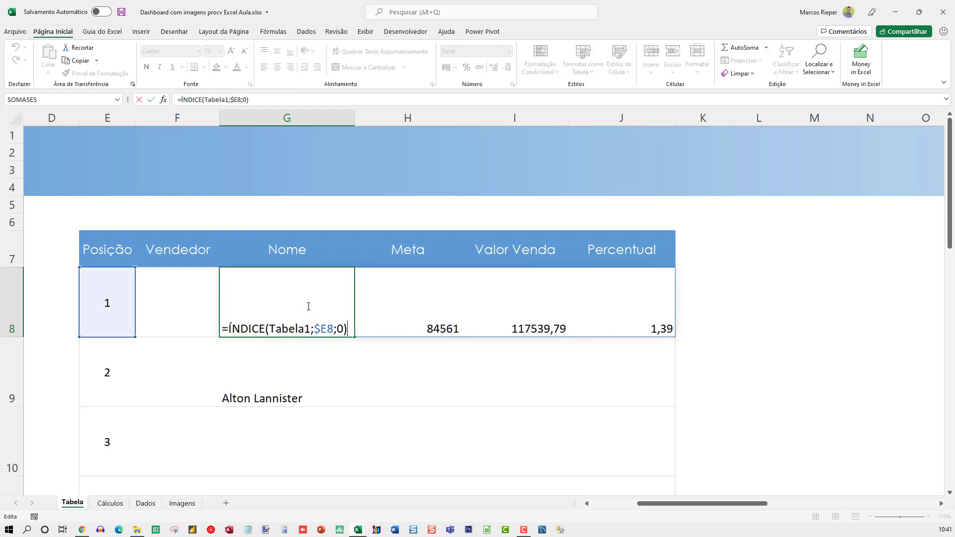
{"action": "double_click", "coordinate": [295, 328]}
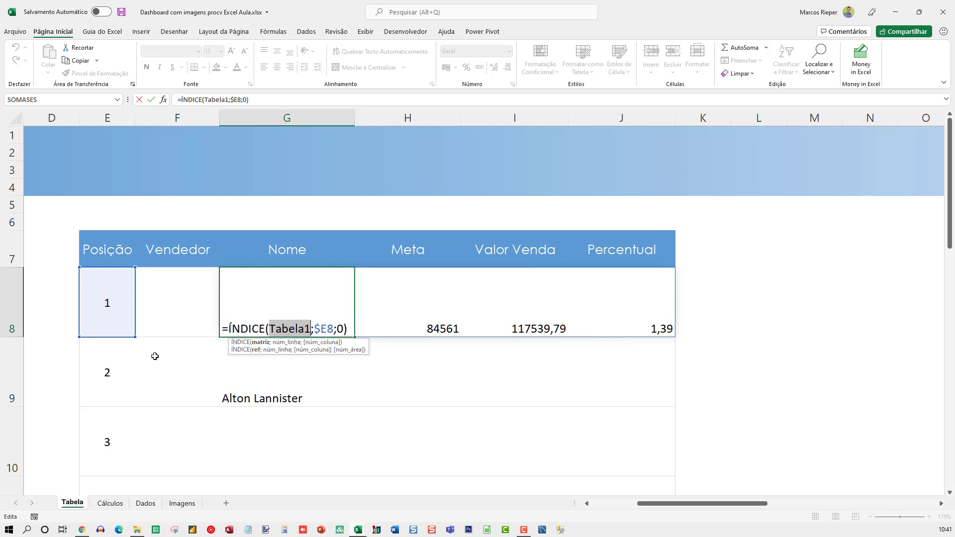
{"action": "key", "text": "Escape"}
{"action": "key", "text": "ctrl+z"}
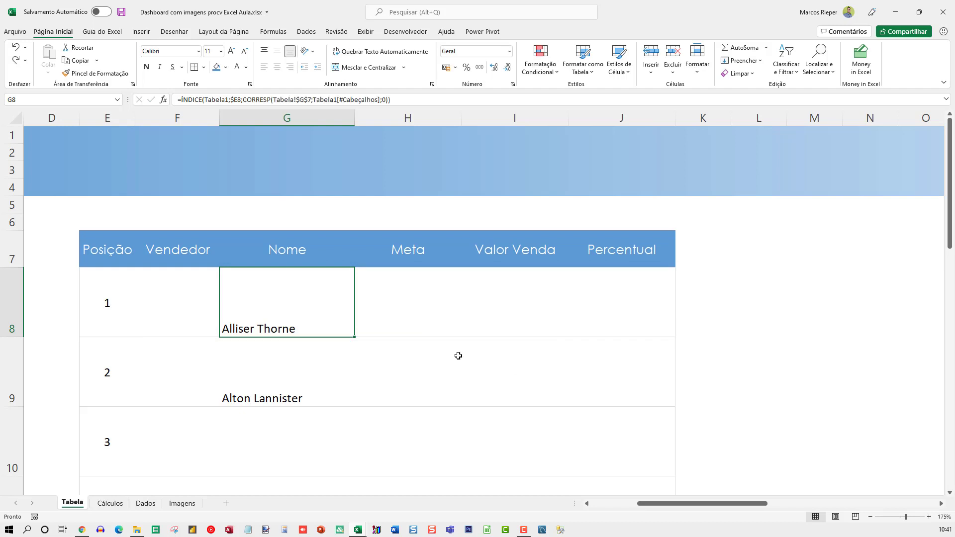
- Try copying the G8 formula across G8:J8, and undo the paste
{"action": "key", "text": "F2"}
{"action": "key", "text": "Escape"}
{"action": "key", "text": "ctrl+c"}
{"action": "left_click", "coordinate": [568, 314], "text": "shift"}
{"action": "key", "text": "ctrl+v"}
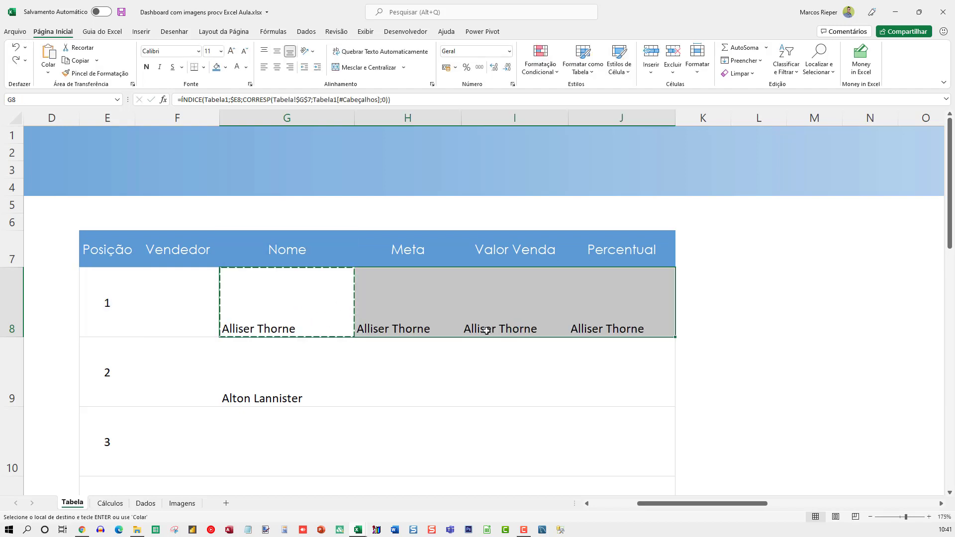
{"action": "key", "text": "ctrl+z"}
{"action": "key", "text": "F2"}
{"action": "key", "text": "Escape"}
- Change the CORRESP lookup reference in the G8 formula to G$7 so only the row is locked
{"action": "key", "text": "F2"}
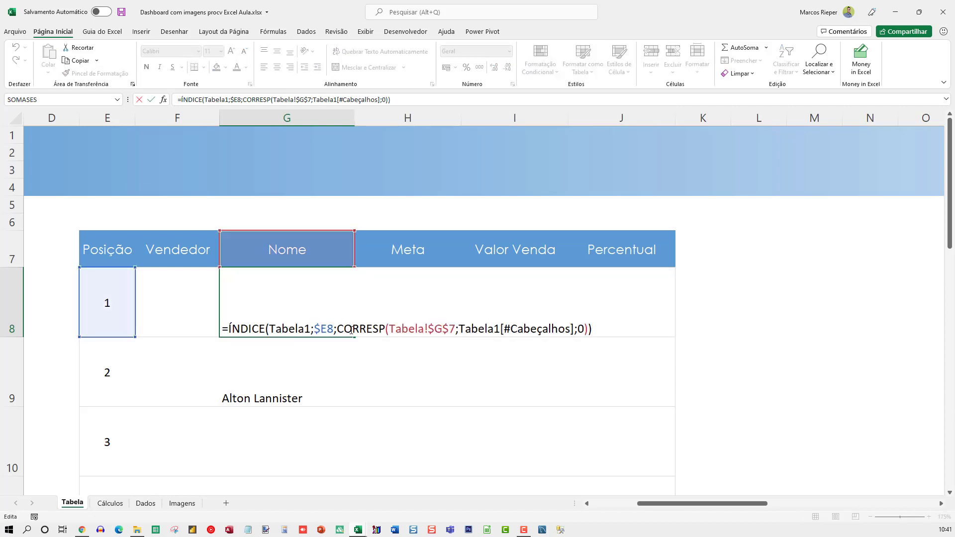
{"action": "double_click", "coordinate": [438, 328]}
{"action": "type", "text": "G7"}
{"action": "key", "text": "F4"}
{"action": "key", "text": "F4"}
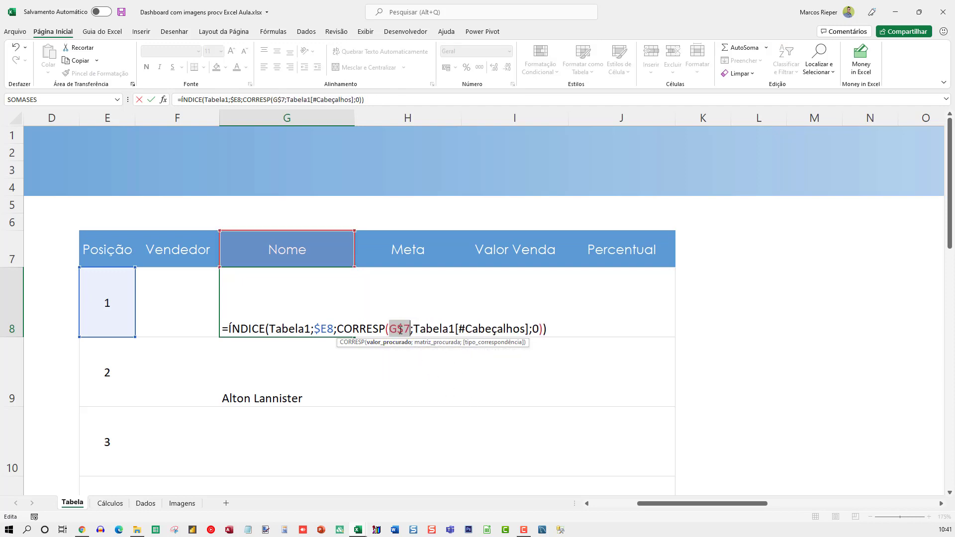
{"action": "key", "text": "Return"}
- Copy the G8 formula into the Meta, Valor Venda and Percentual cells H8, I8 and J8
{"action": "key", "text": "Up"}
{"action": "key", "text": "ctrl+c"}
{"action": "key", "text": "Right"}
{"action": "key", "text": "ctrl+v"}
{"action": "key", "text": "Right"}
{"action": "key", "text": "ctrl+v"}
{"action": "key", "text": "Right"}
{"action": "key", "text": "ctrl+v"}
{"action": "key", "text": "Escape"}
- Compare the Meta value in H8 with the first record's values in the Dados sheet
{"action": "left_click", "coordinate": [409, 326]}
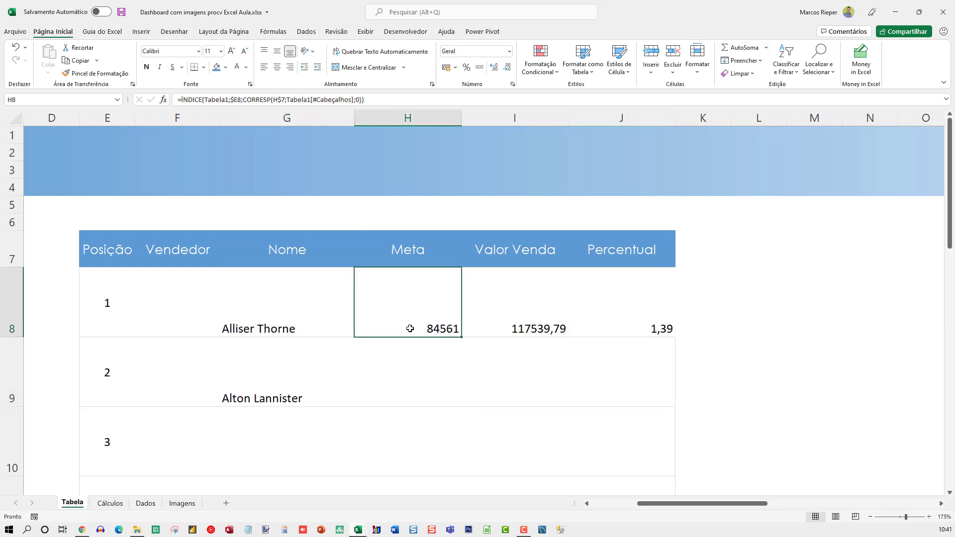
{"action": "left_click", "coordinate": [145, 503]}
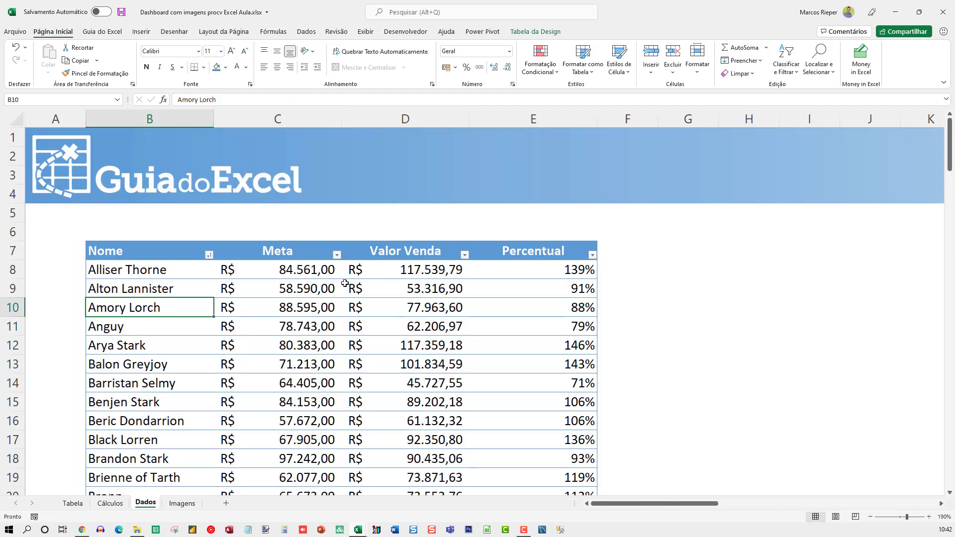
{"action": "left_click", "coordinate": [73, 504]}
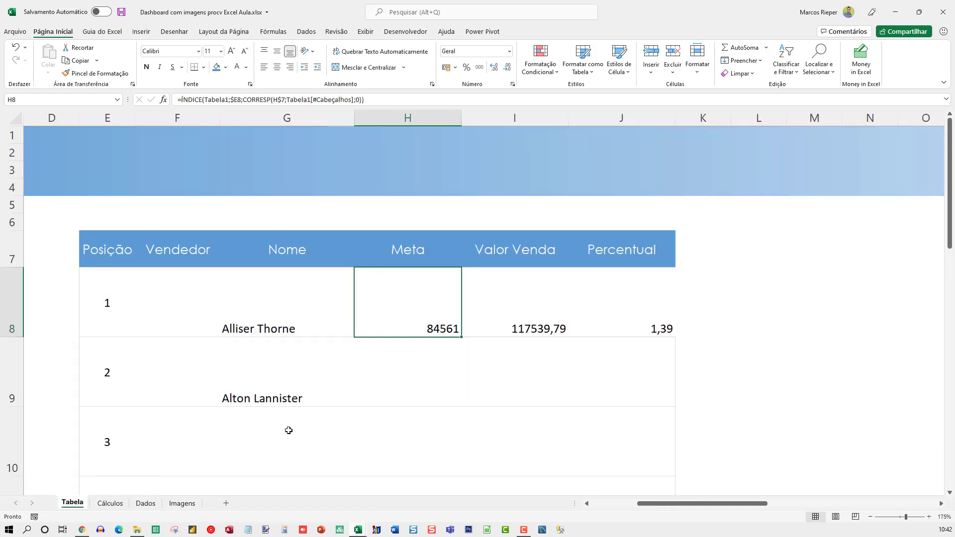
- Left-align and vertically centre G8:J8, and centre H8:J8 horizontally
{"action": "left_click_drag", "start_coordinate": [280, 314], "coordinate": [599, 299]}
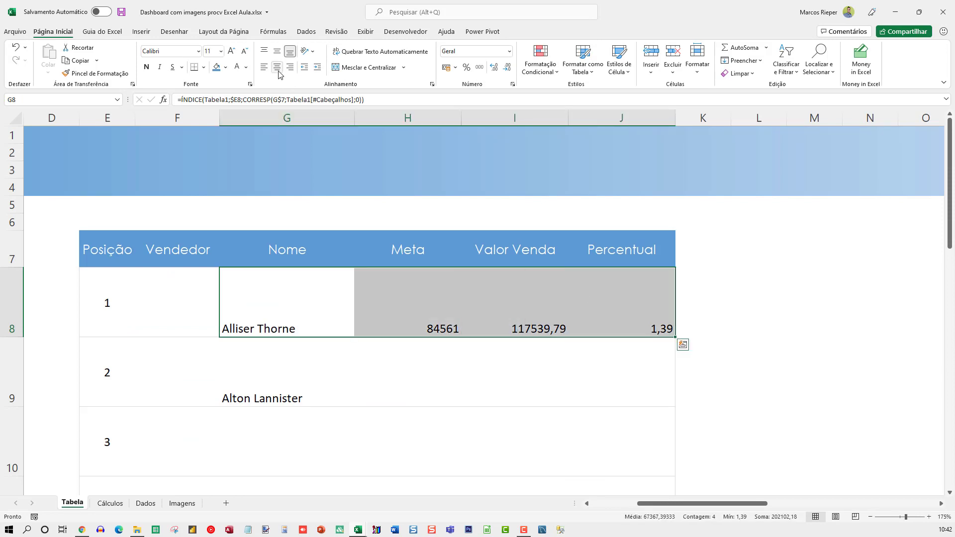
{"action": "left_click", "coordinate": [264, 67]}
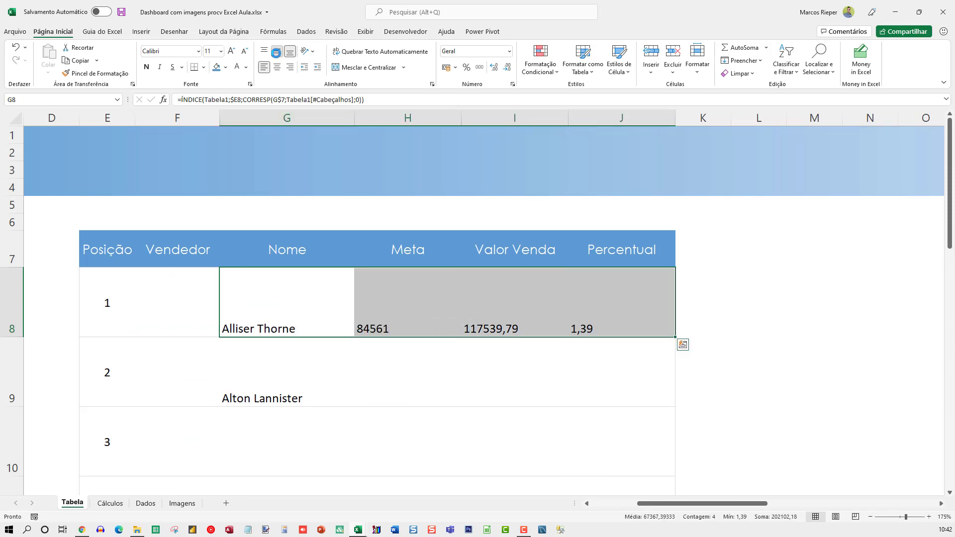
{"action": "left_click", "coordinate": [277, 51]}
{"action": "left_click_drag", "start_coordinate": [376, 305], "coordinate": [580, 305]}
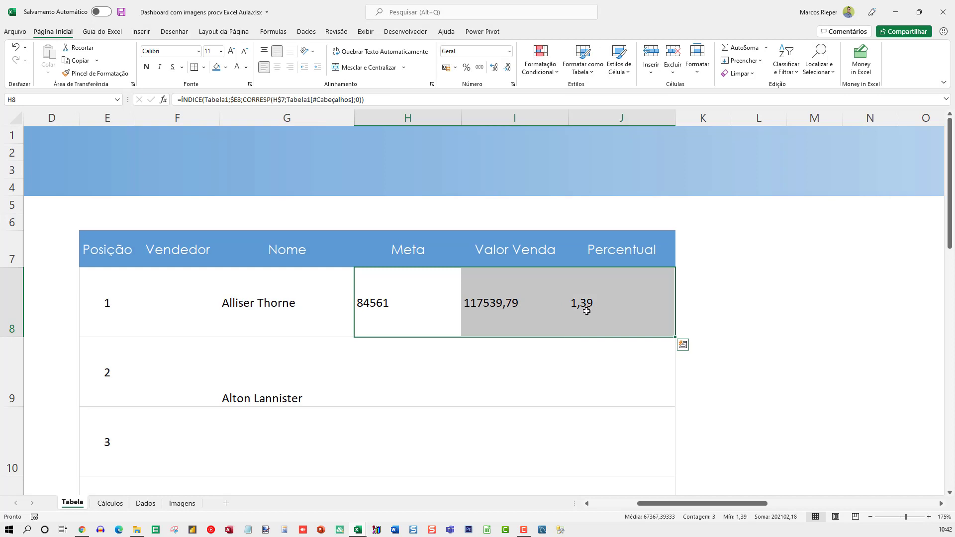
{"action": "left_click", "coordinate": [277, 67]}
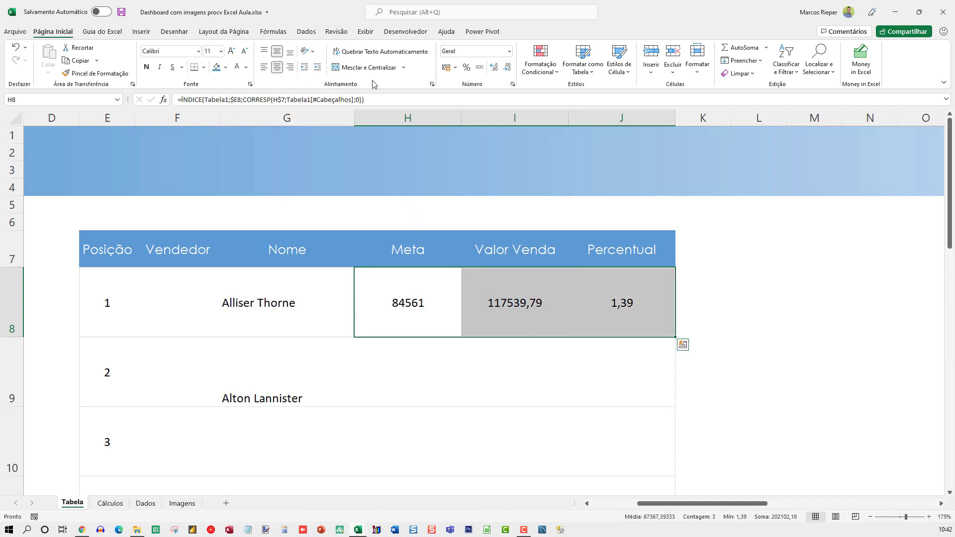
- Format H8:I8 as R$ accounting values and J8 as a percentage
{"action": "left_click_drag", "start_coordinate": [453, 303], "coordinate": [537, 306]}
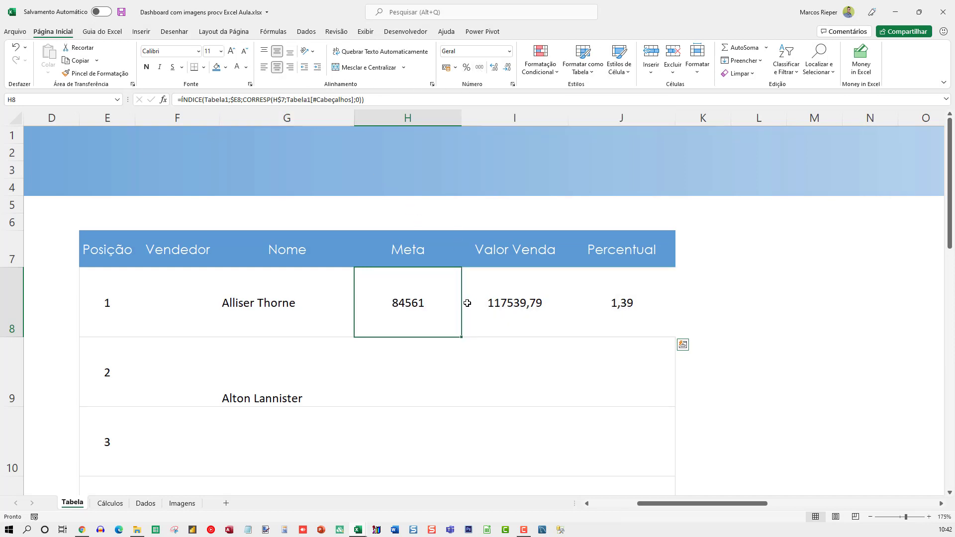
{"action": "left_click", "coordinate": [446, 67]}
{"action": "left_click", "coordinate": [611, 291]}
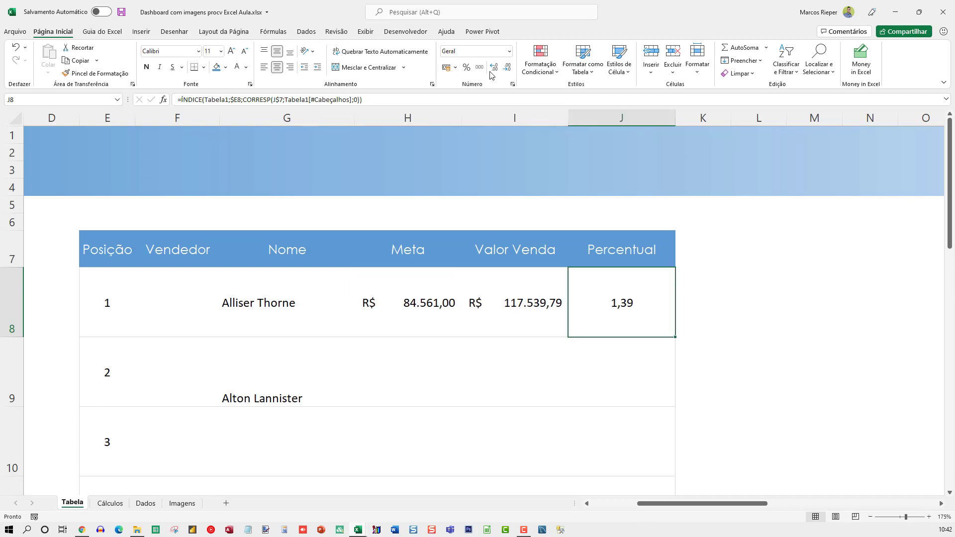
{"action": "left_click", "coordinate": [465, 68]}
- Copy the Nome-to-Percentual formulas and formatting from G8:J8 down to row 14
{"action": "left_click_drag", "start_coordinate": [284, 298], "coordinate": [594, 294]}
{"action": "key", "text": "ctrl+c"}
{"action": "scroll", "coordinate": [615, 389], "scroll_direction": "down", "scroll_amount": 3}
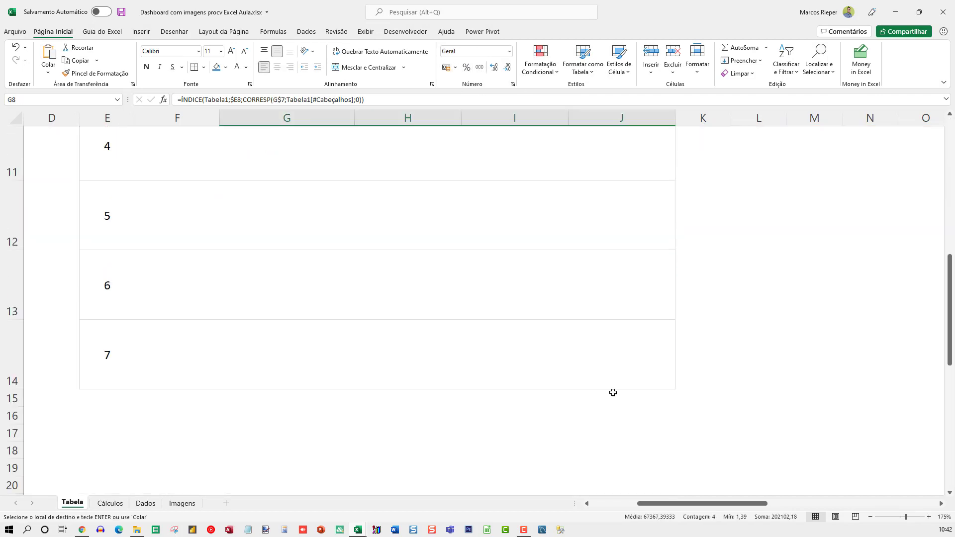
{"action": "left_click", "coordinate": [624, 358], "text": "shift"}
{"action": "scroll", "coordinate": [626, 360], "scroll_direction": "up", "scroll_amount": 3}
{"action": "key", "text": "Return"}
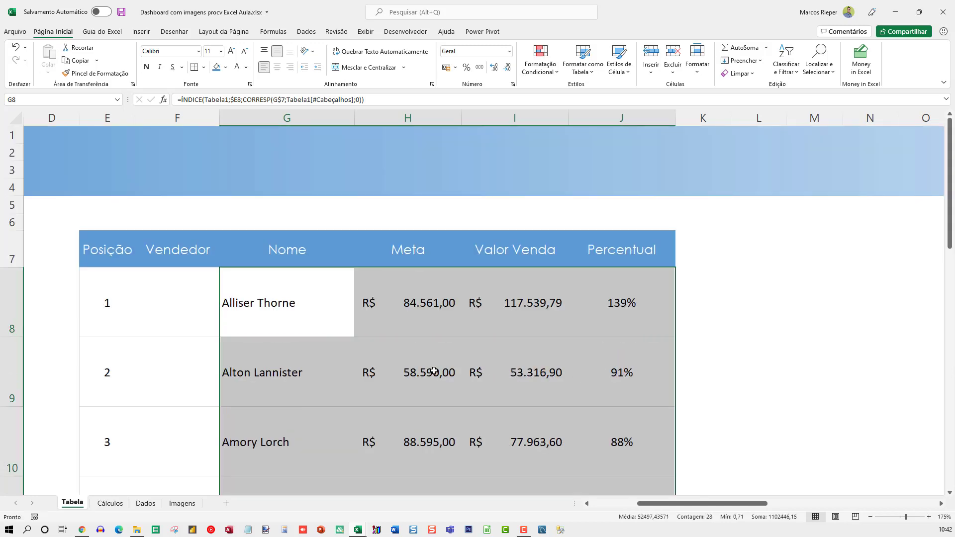
- Check the copied lookup results and the formula in G13
{"action": "left_click", "coordinate": [434, 372]}
{"action": "scroll", "coordinate": [511, 364], "scroll_direction": "down", "scroll_amount": 4}
{"action": "double_click", "coordinate": [291, 282]}
{"action": "key", "text": "Escape"}
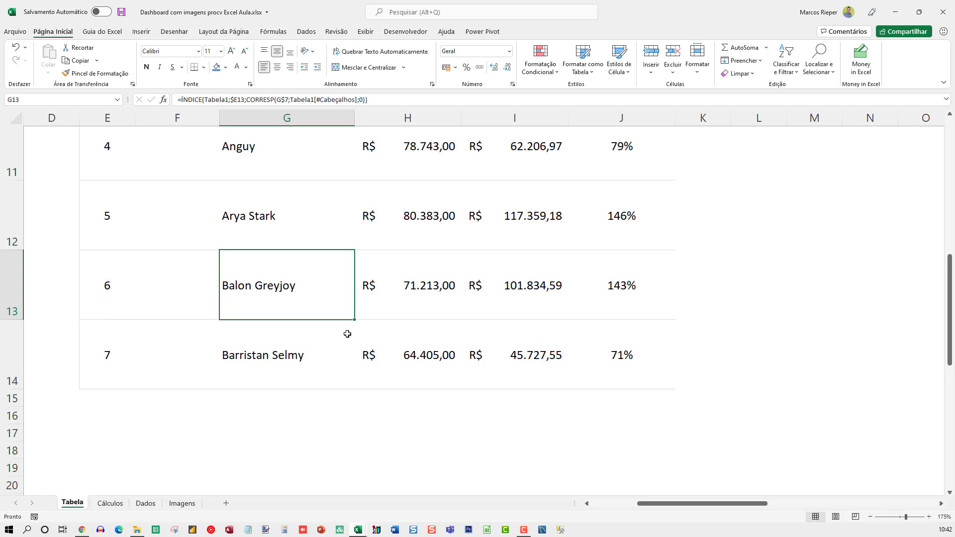
- Apply an outline border around the table body E8:J14
{"action": "scroll", "coordinate": [348, 334], "scroll_direction": "up", "scroll_amount": 4}
{"action": "left_click", "coordinate": [252, 304]}
{"action": "left_click_drag", "start_coordinate": [621, 305], "coordinate": [164, 424]}
{"action": "scroll", "coordinate": [144, 392], "scroll_direction": "down", "scroll_amount": 4}
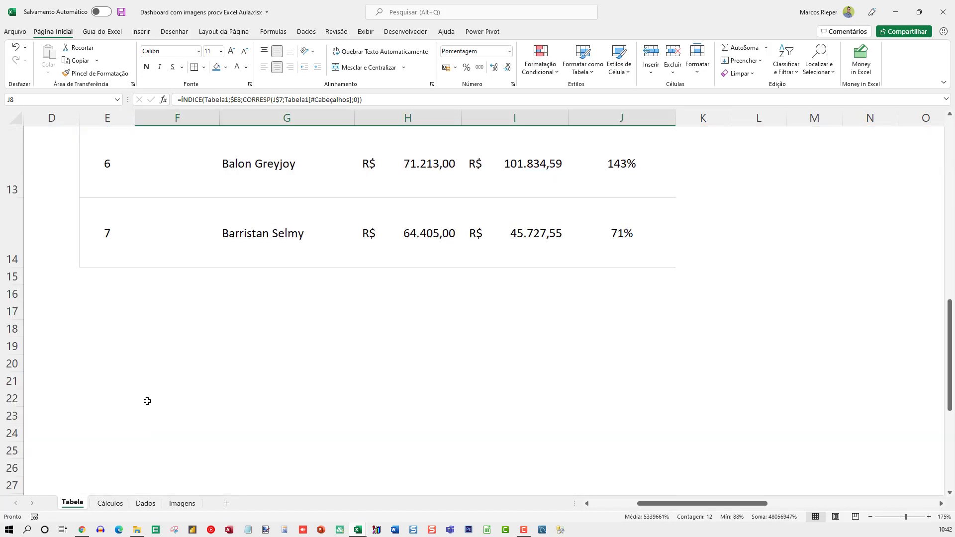
{"action": "left_click", "coordinate": [109, 261], "text": "shift"}
{"action": "key", "text": "ctrl+1"}
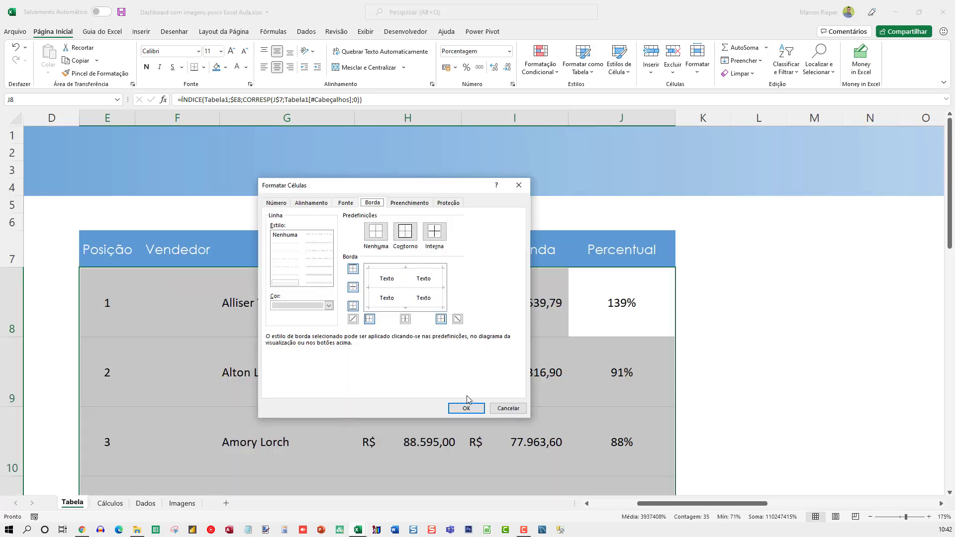
{"action": "left_click", "coordinate": [466, 407]}
{"action": "left_click", "coordinate": [558, 307]}
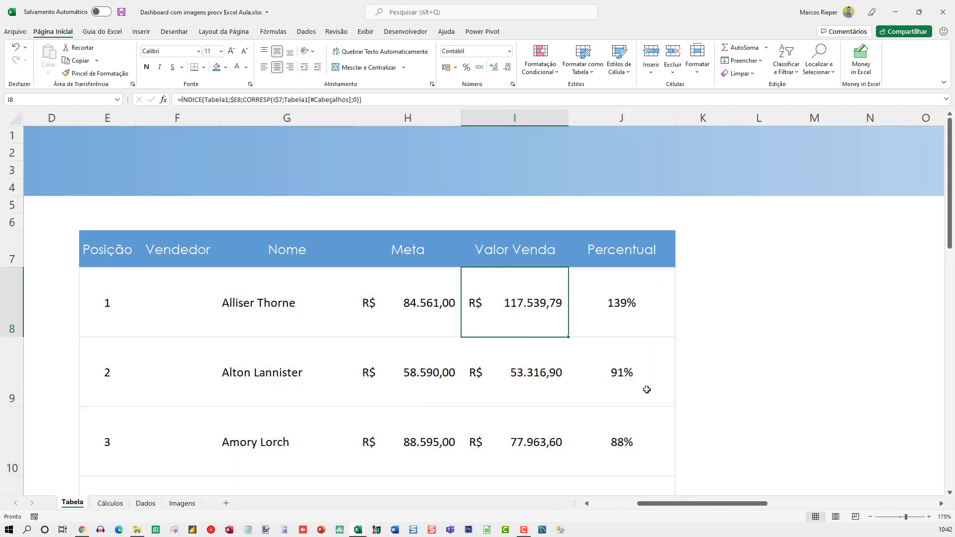
- Copy the first photo, in C9 of the Imagens sheet, into the Vendedor cell F8 of Tabela and position it within the column
{"action": "scroll", "coordinate": [505, 363], "scroll_direction": "down", "scroll_amount": 4, "text": "ctrl"}
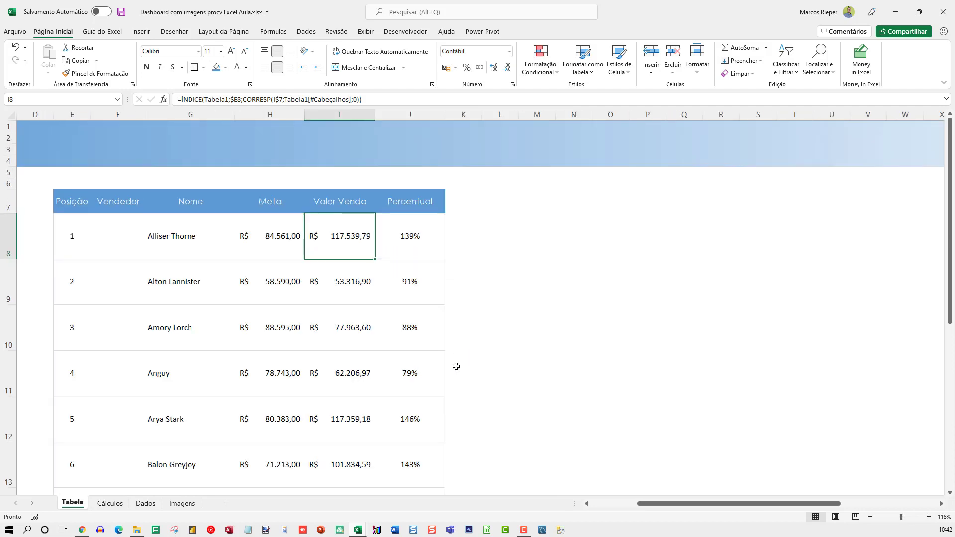
{"action": "left_click", "coordinate": [603, 504]}
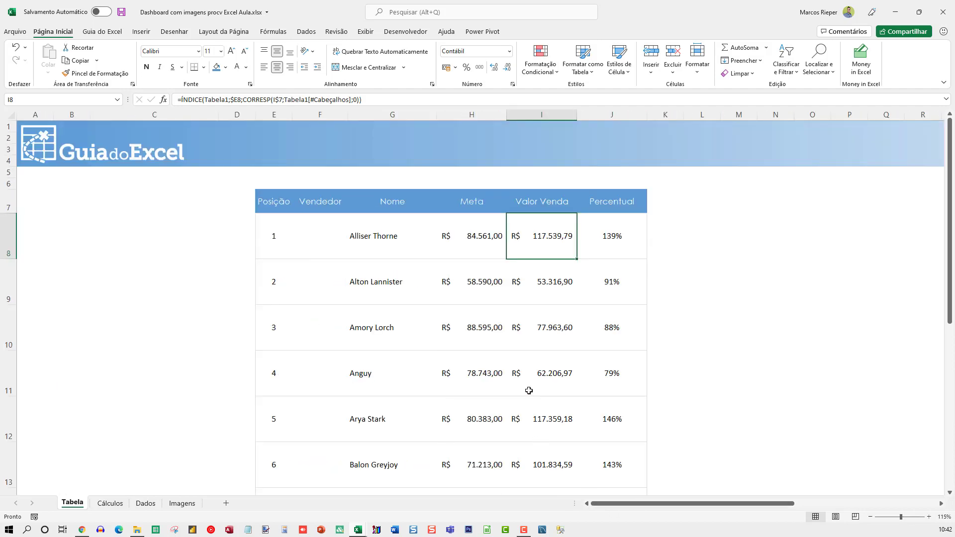
{"action": "scroll", "coordinate": [423, 310], "scroll_direction": "down", "scroll_amount": 1}
{"action": "scroll", "coordinate": [423, 311], "scroll_direction": "up", "scroll_amount": 1}
{"action": "scroll", "coordinate": [422, 310], "scroll_direction": "down", "scroll_amount": 1, "text": "ctrl"}
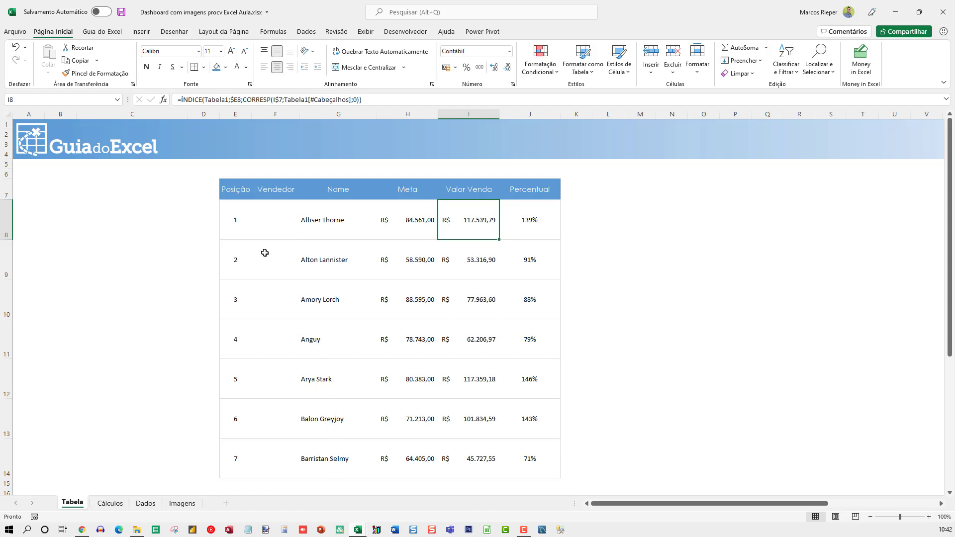
{"action": "left_click", "coordinate": [276, 224]}
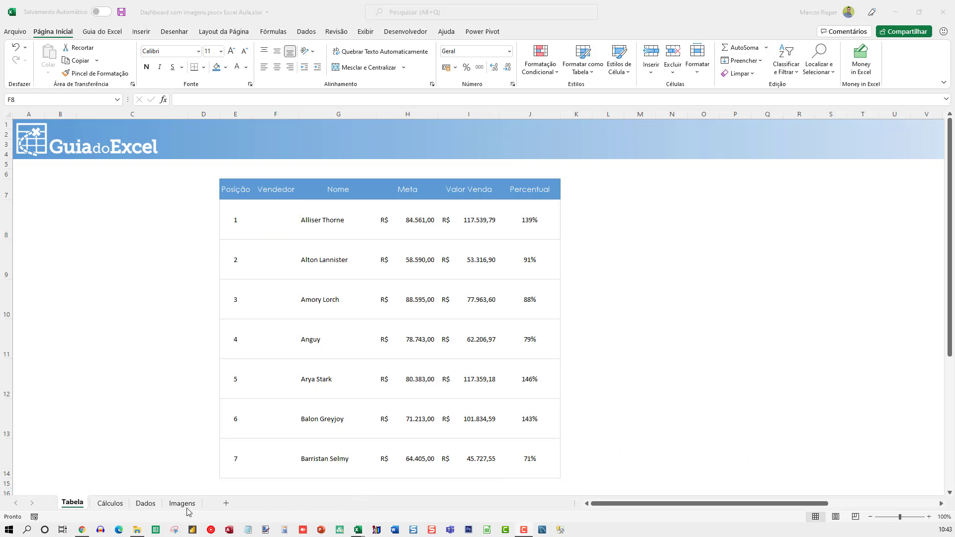
{"action": "left_click", "coordinate": [183, 503]}
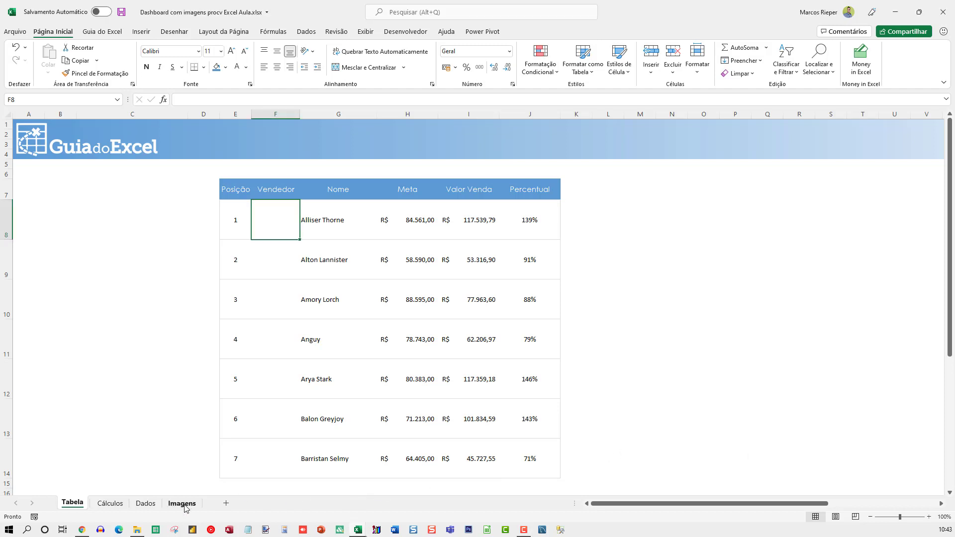
{"action": "left_click", "coordinate": [259, 318]}
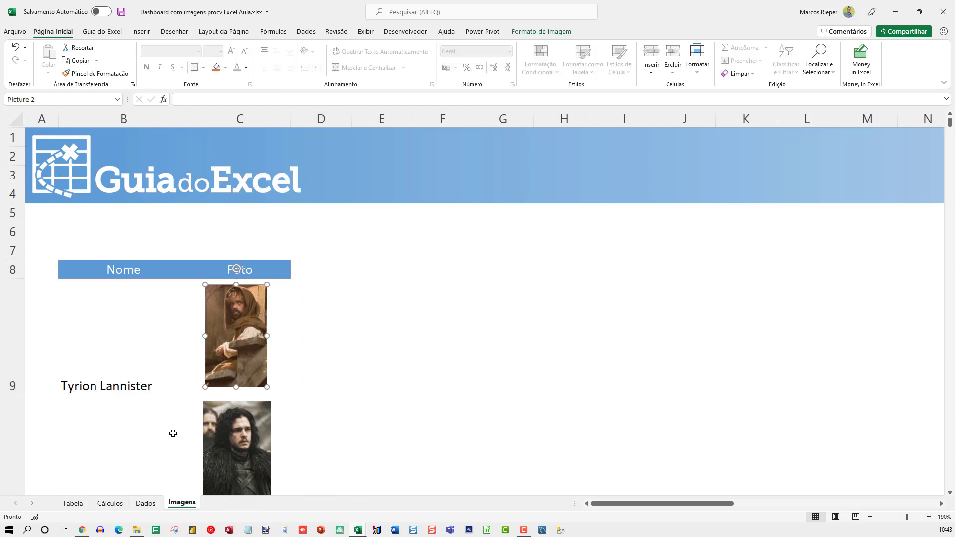
{"action": "left_click", "coordinate": [79, 503]}
{"action": "key", "text": "ctrl+v"}
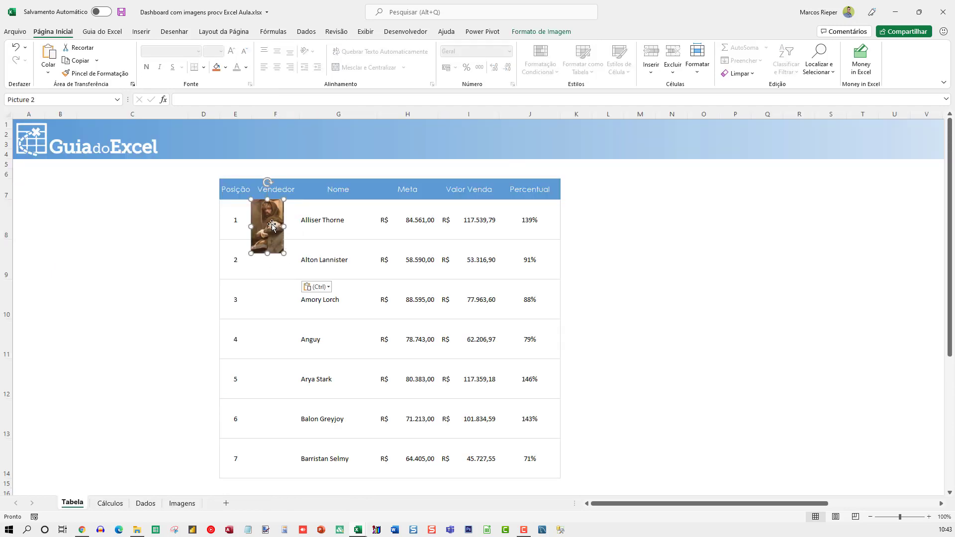
{"action": "left_click_drag", "start_coordinate": [273, 227], "coordinate": [274, 227]}
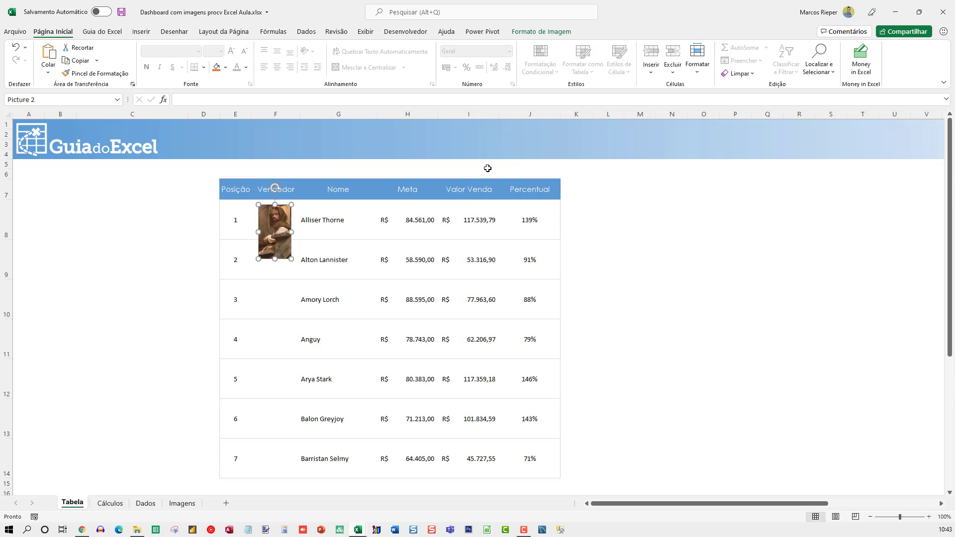
- Crop the lower part of the F8 photo to a height of about 1.51 cm and nudge it horizontally in the cell
{"action": "left_click", "coordinate": [533, 32]}
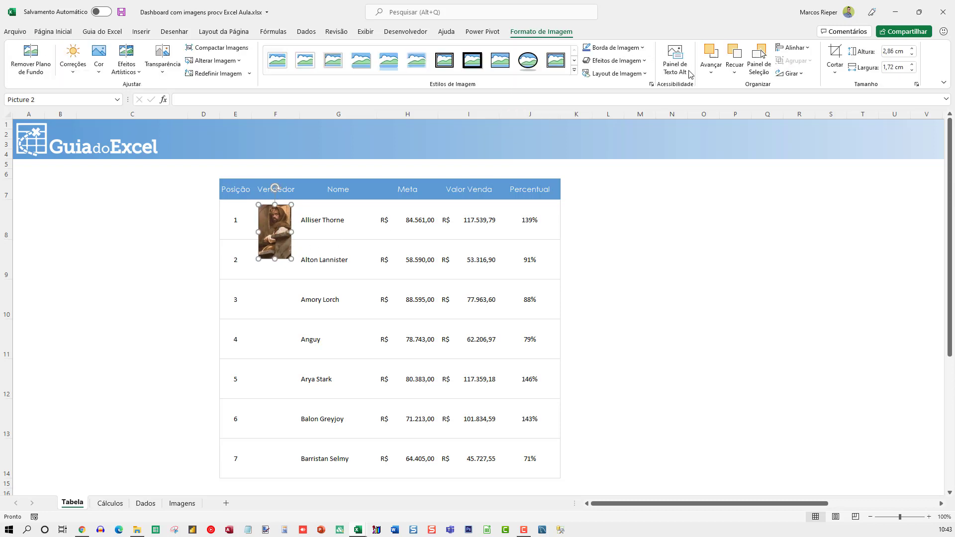
{"action": "left_click", "coordinate": [835, 55]}
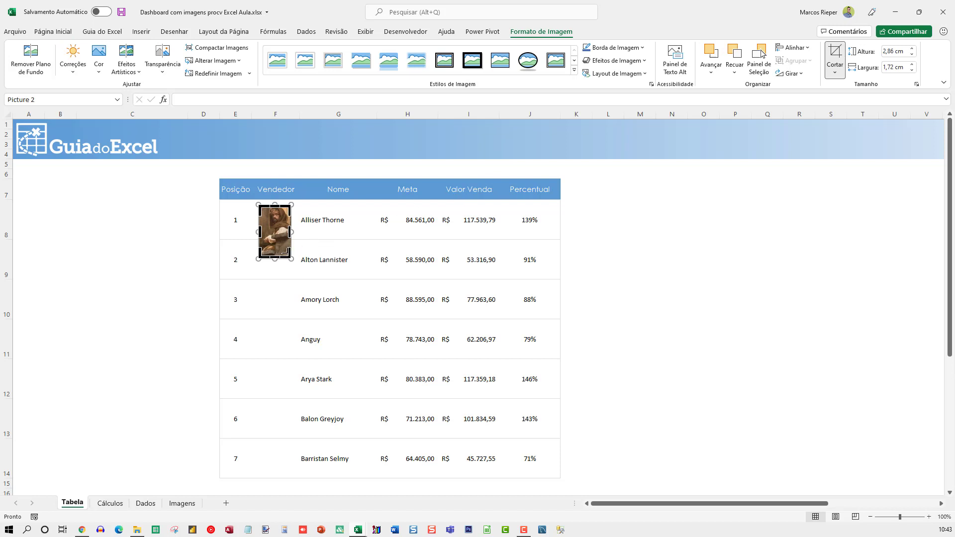
{"action": "left_click_drag", "start_coordinate": [274, 258], "coordinate": [274, 232]}
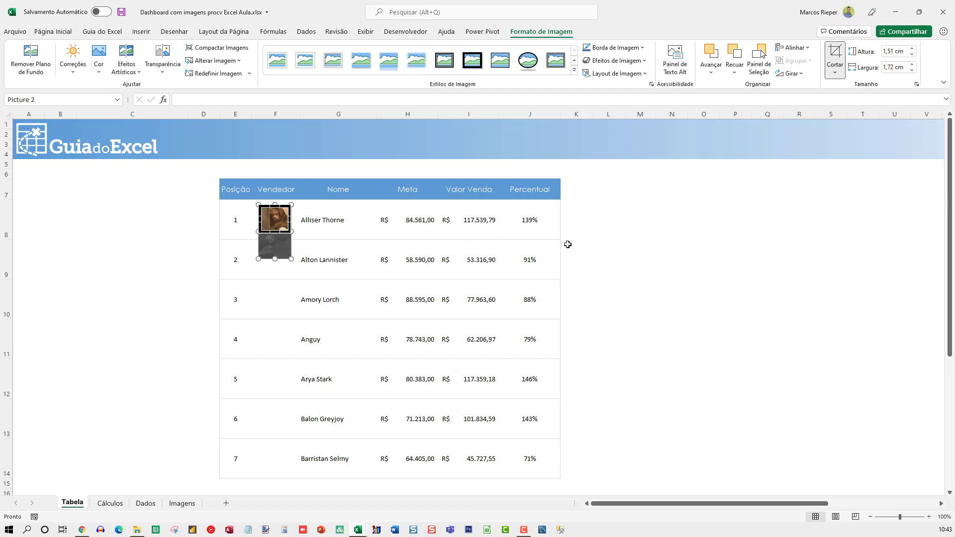
{"action": "left_click", "coordinate": [594, 222]}
{"action": "left_click", "coordinate": [286, 225]}
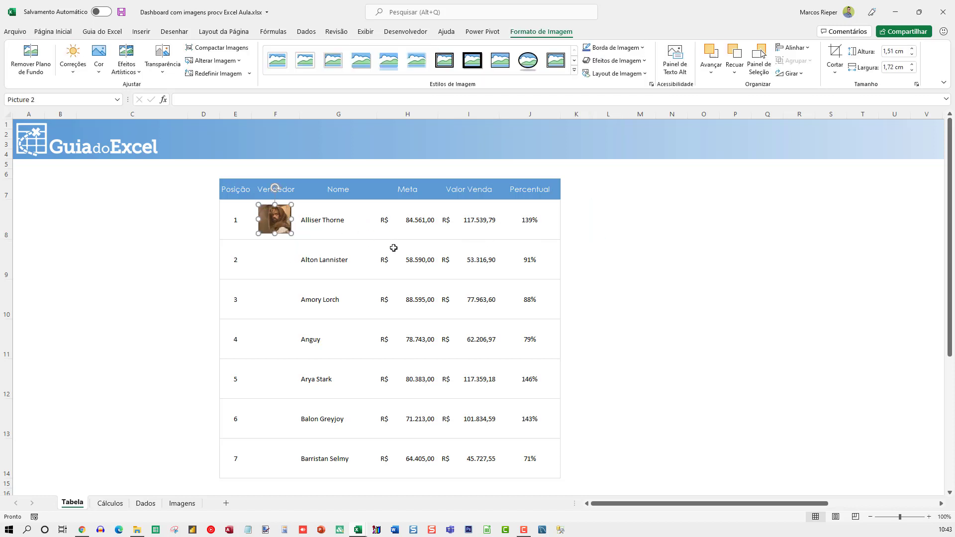
{"action": "key", "text": "Right"}
{"action": "key", "text": "Right"}
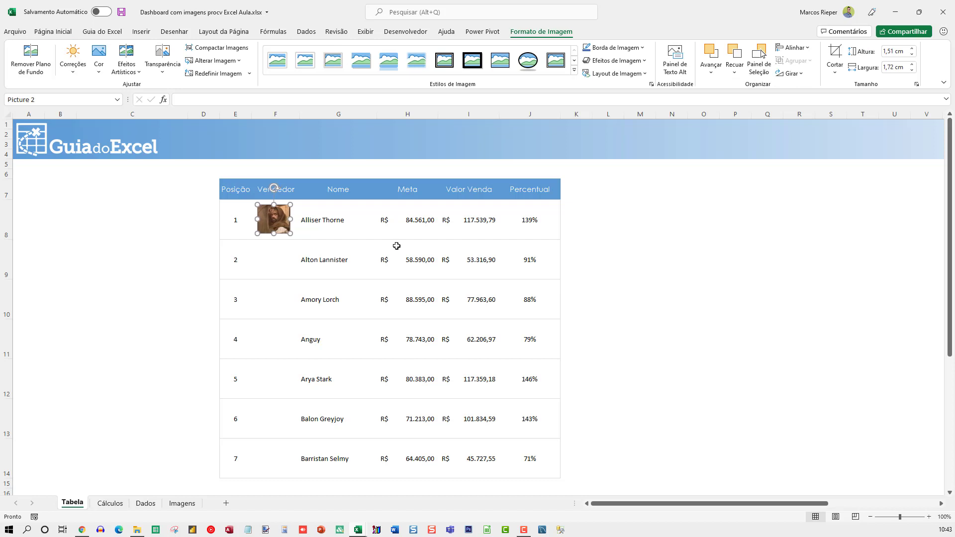
{"action": "left_click", "coordinate": [356, 289]}
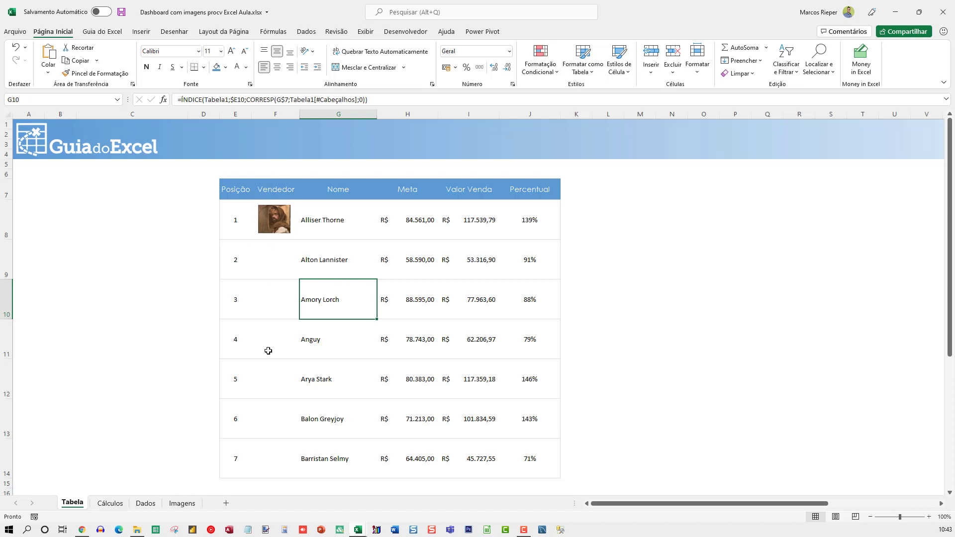
- Try to link the F8 picture to the photo cell with the formula =Imagens!$C$10
{"action": "left_click", "coordinate": [275, 221]}
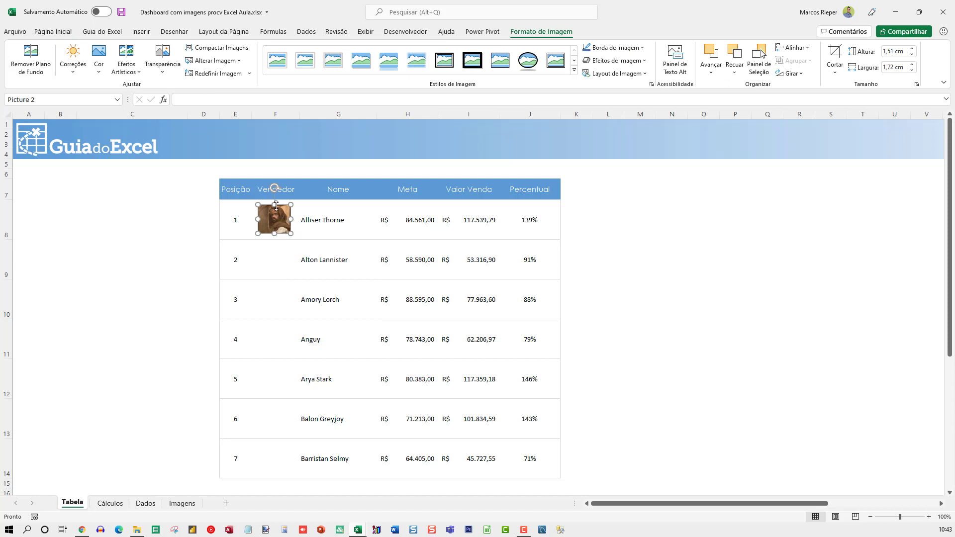
{"action": "left_click", "coordinate": [197, 100]}
{"action": "type", "text": "="}
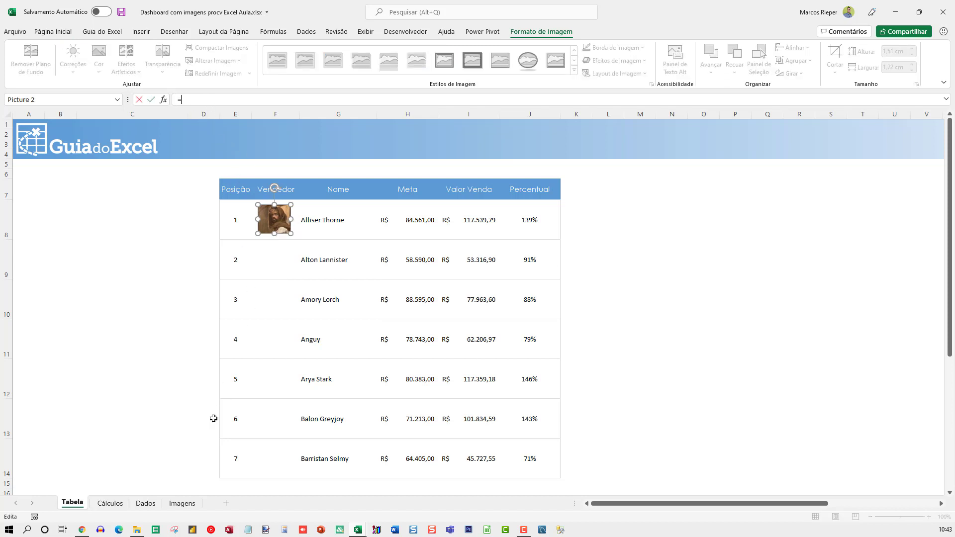
{"action": "left_click", "coordinate": [182, 503]}
{"action": "left_click", "coordinate": [313, 326]}
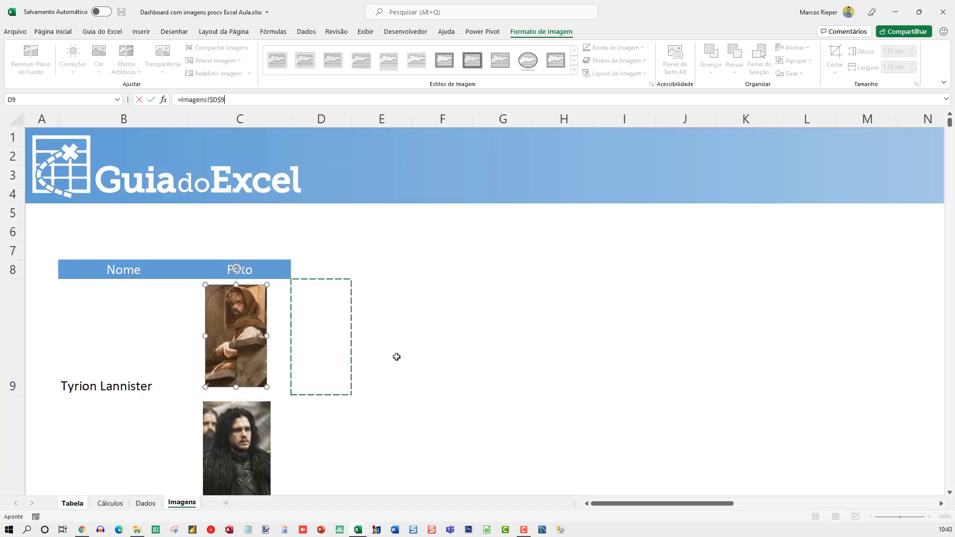
{"action": "scroll", "coordinate": [395, 360], "scroll_direction": "down", "scroll_amount": 2}
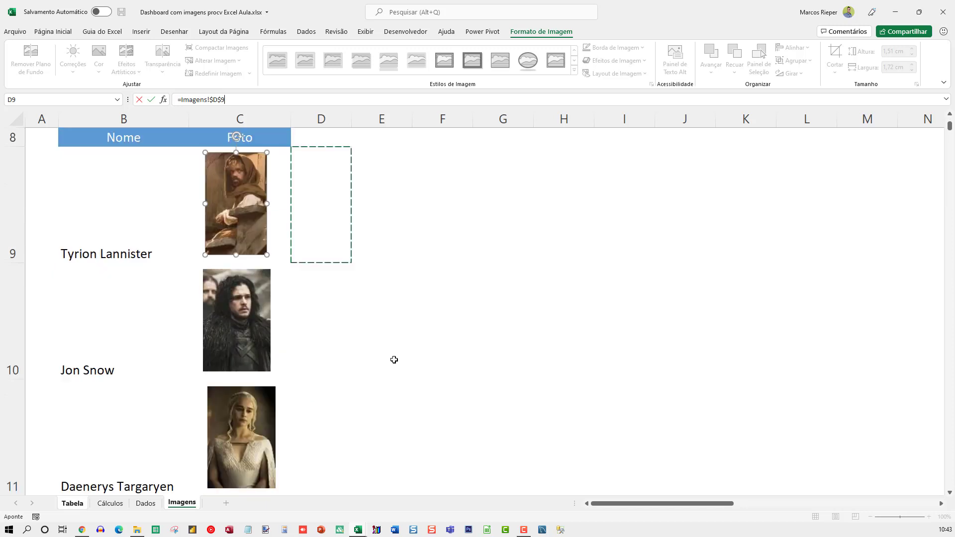
{"action": "left_click", "coordinate": [293, 311]}
{"action": "left_click", "coordinate": [281, 311]}
{"action": "key", "text": "Return"}
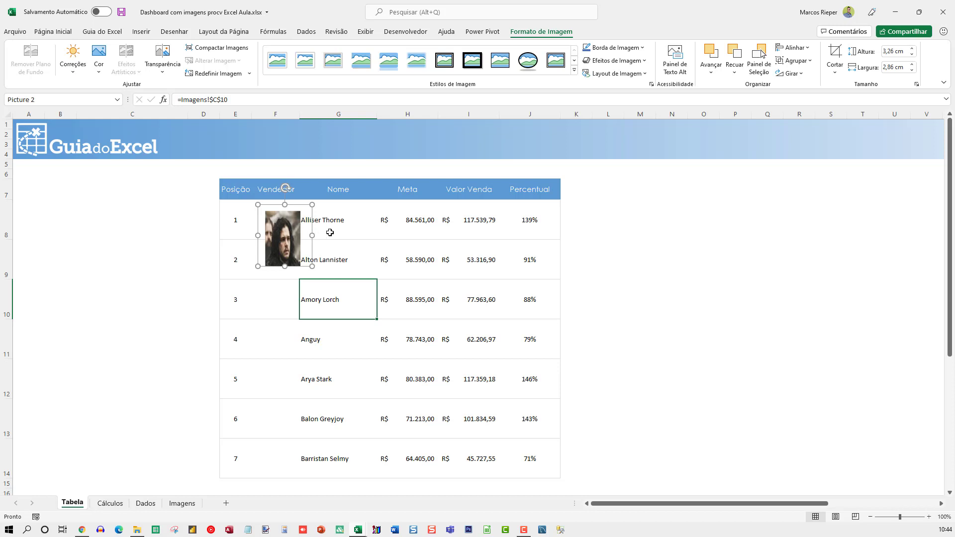
- Undo the picture link and the preceding nudges of the F8 photo
{"action": "key", "text": "ctrl+z"}
{"action": "key", "text": "ctrl+z"}
{"action": "key", "text": "ctrl+z"}
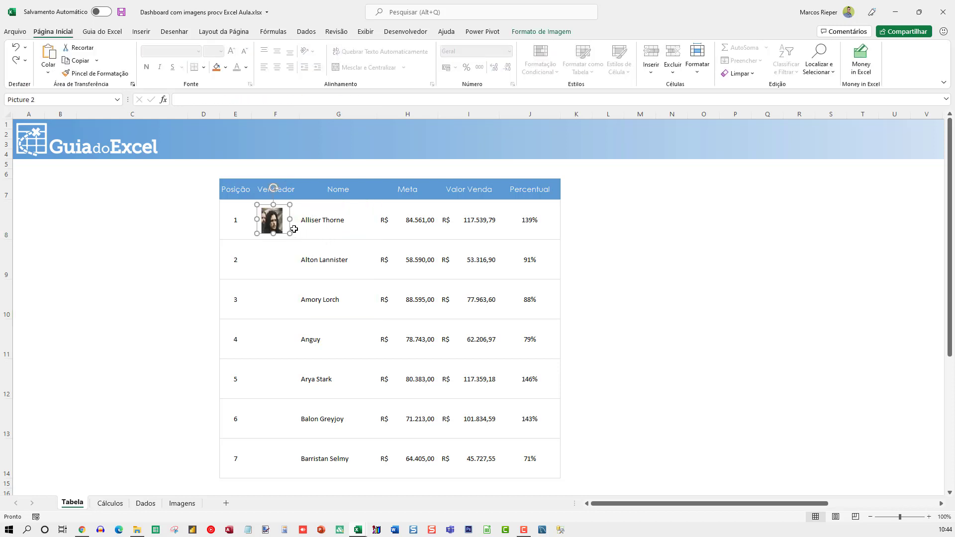
{"action": "left_click", "coordinate": [341, 239]}
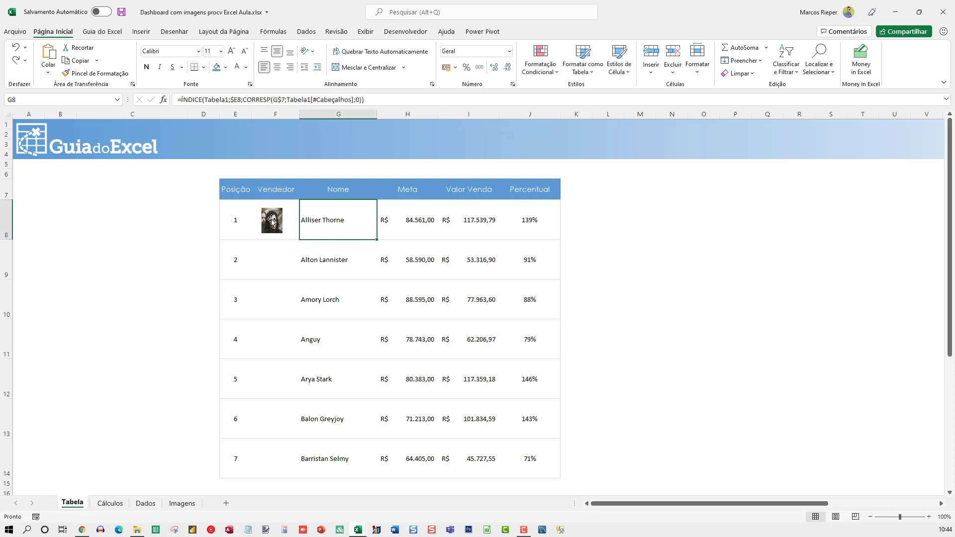
{"action": "left_click", "coordinate": [273, 223]}
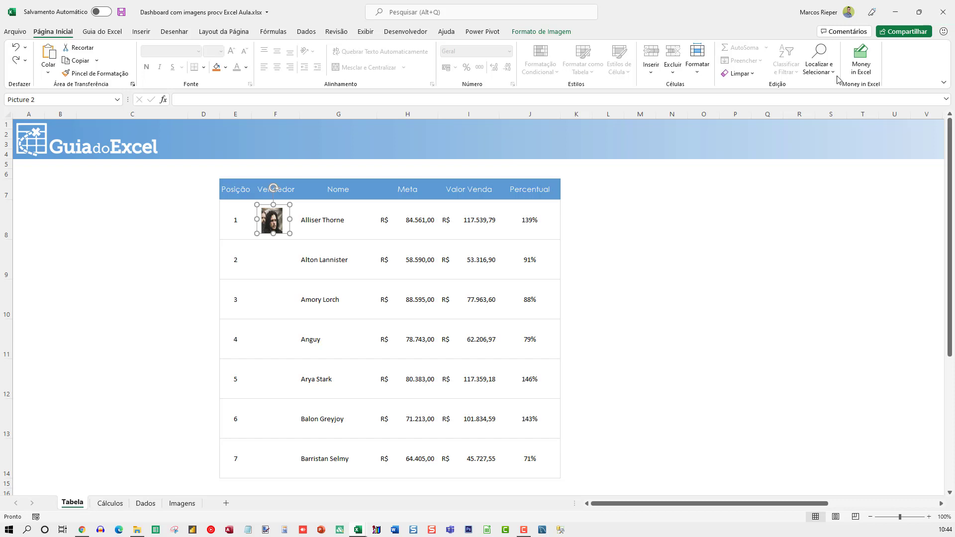
{"action": "left_click", "coordinate": [389, 249]}
{"action": "key", "text": "ctrl+z"}
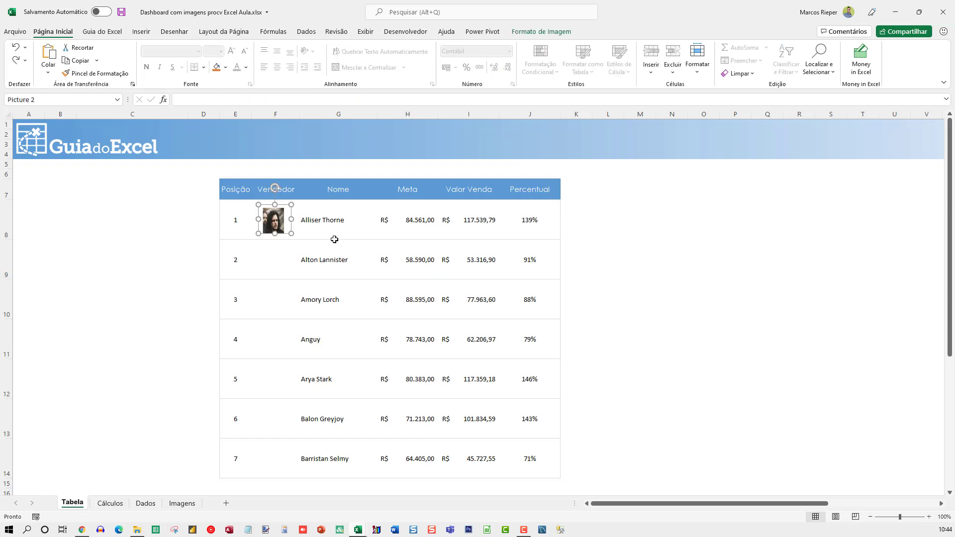
{"action": "left_click", "coordinate": [305, 243]}
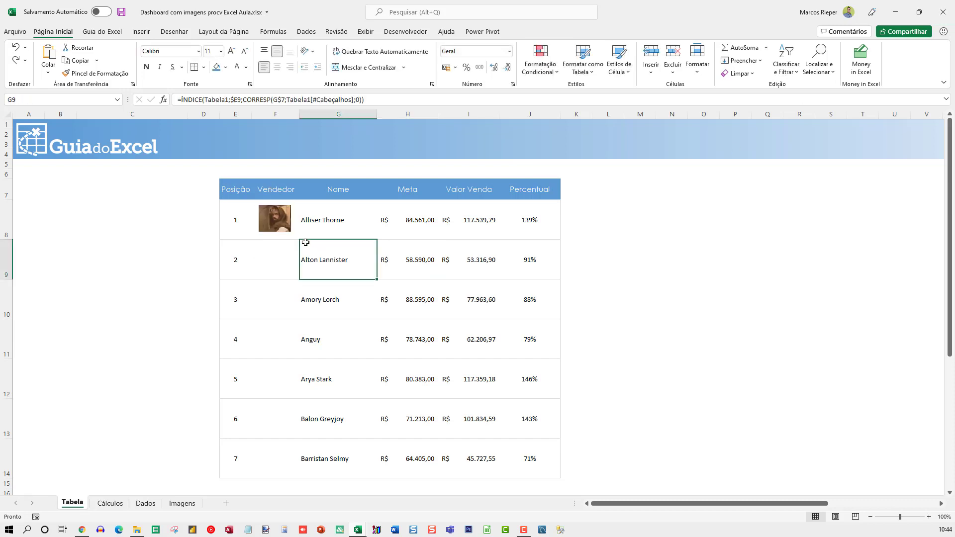
- Reposition the F8 photo within its cell and crop it to a rounded rectangle shape
{"action": "left_click", "coordinate": [287, 223]}
{"action": "left_click_drag", "start_coordinate": [278, 219], "coordinate": [276, 220]}
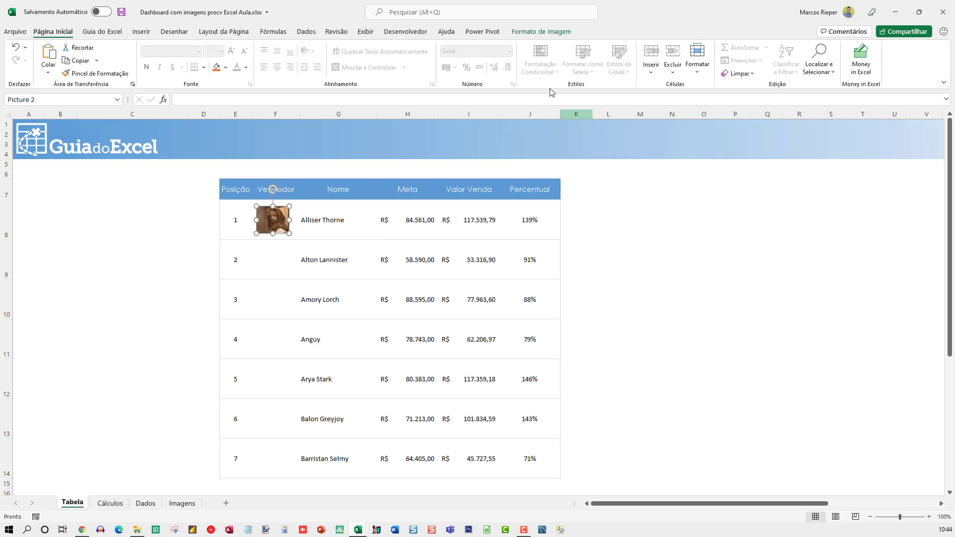
{"action": "left_click", "coordinate": [541, 31]}
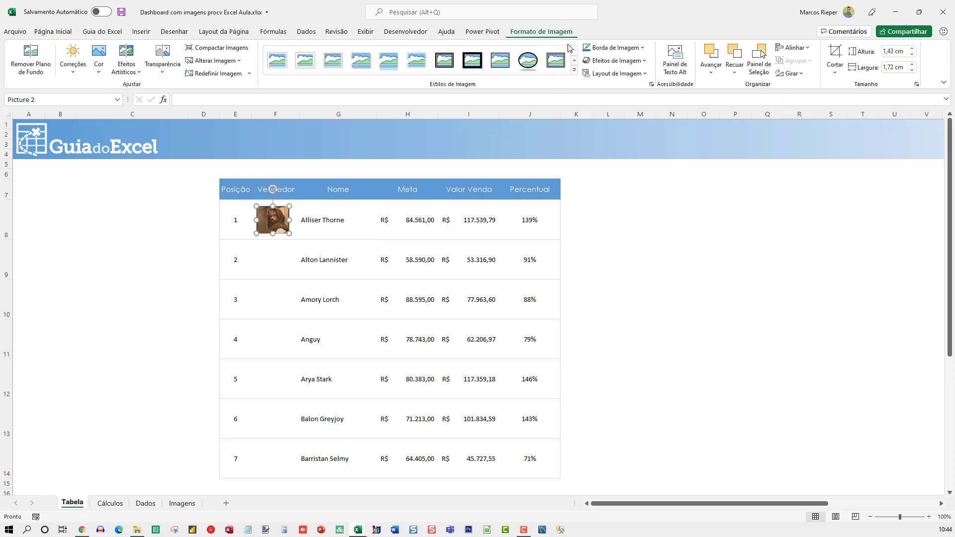
{"action": "left_click", "coordinate": [837, 72]}
{"action": "mouse_move", "coordinate": [854, 101]}
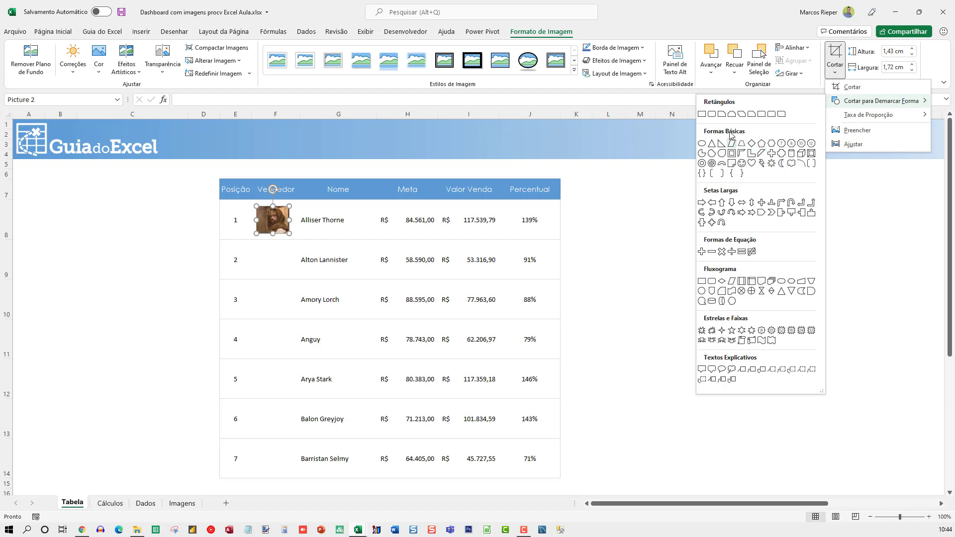
{"action": "left_click", "coordinate": [711, 114]}
{"action": "left_click", "coordinate": [355, 230]}
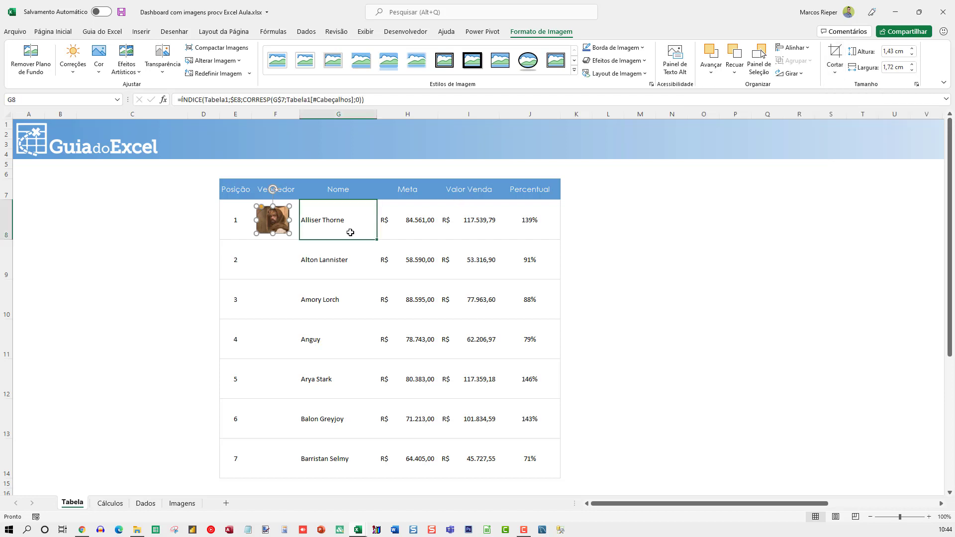
{"action": "left_click", "coordinate": [274, 224]}
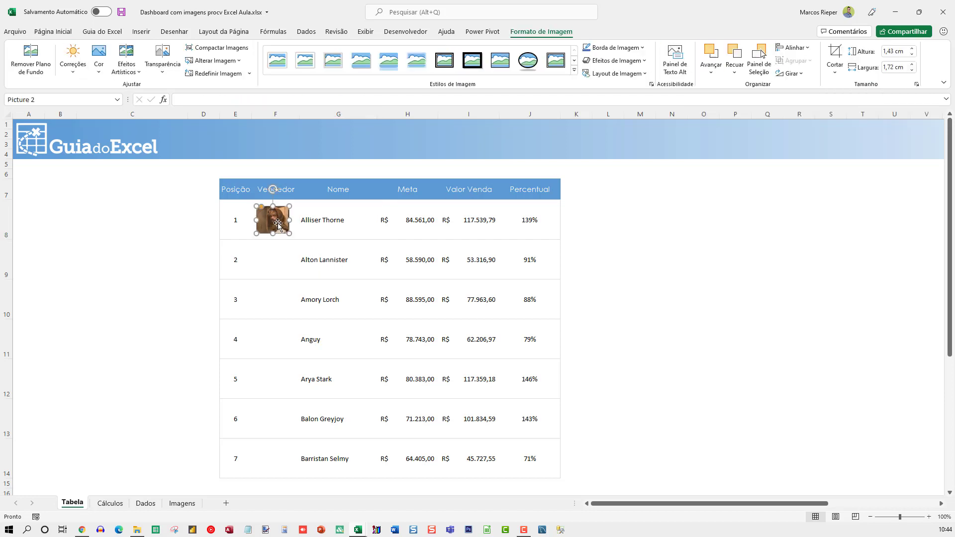
- Copy the rounded F8 photo into the Vendedor cells of positions 2 to 7
{"action": "left_click_drag", "start_coordinate": [277, 225], "coordinate": [271, 452]}
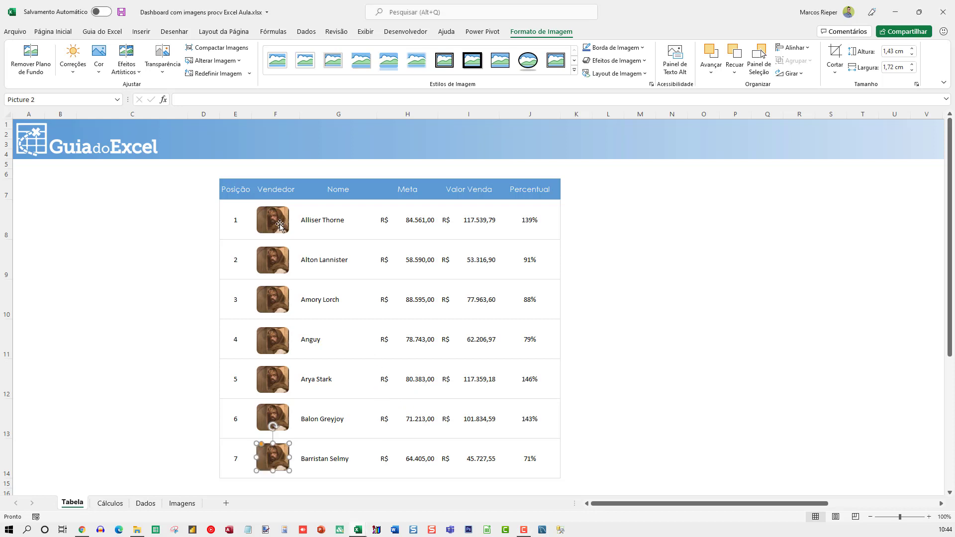
{"action": "left_click", "coordinate": [324, 410]}
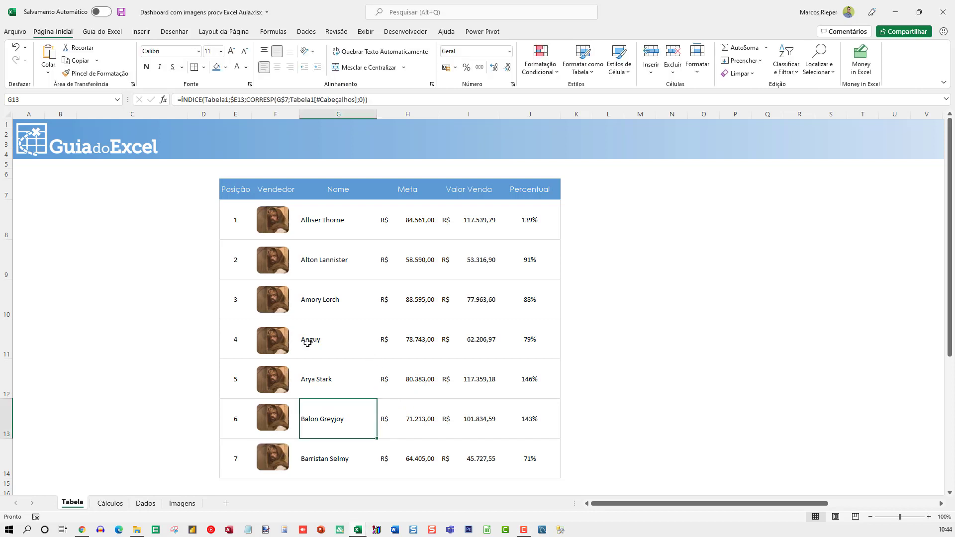
- Distribute all seven Vendedor photos evenly in the vertical direction and nudge them slightly down together
{"action": "left_click", "coordinate": [274, 225]}
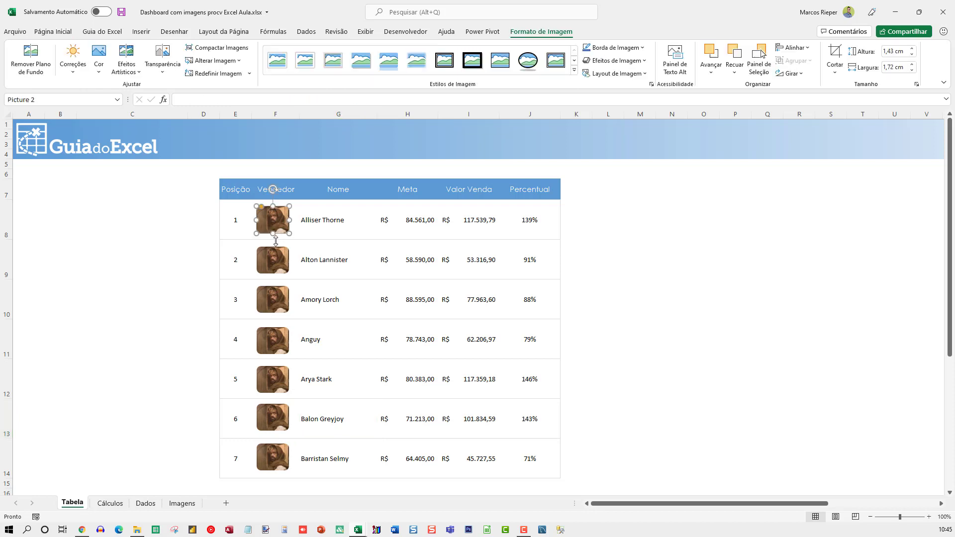
{"action": "left_click", "coordinate": [275, 455], "text": "ctrl"}
{"action": "left_click", "coordinate": [276, 269], "text": "ctrl"}
{"action": "left_click", "coordinate": [278, 302], "text": "ctrl"}
{"action": "left_click", "coordinate": [276, 340], "text": "ctrl"}
{"action": "left_click", "coordinate": [275, 384], "text": "ctrl"}
{"action": "left_click", "coordinate": [275, 412], "text": "ctrl"}
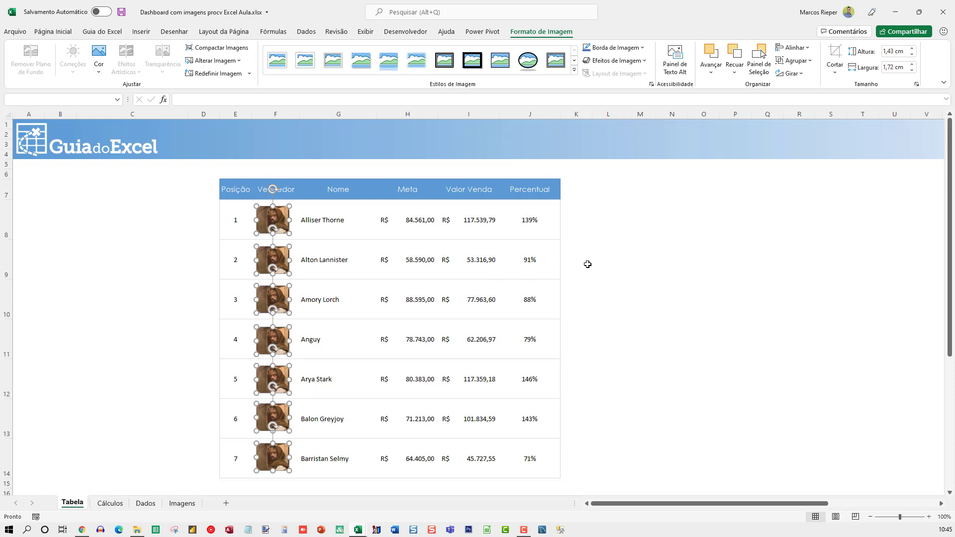
{"action": "left_click", "coordinate": [806, 50]}
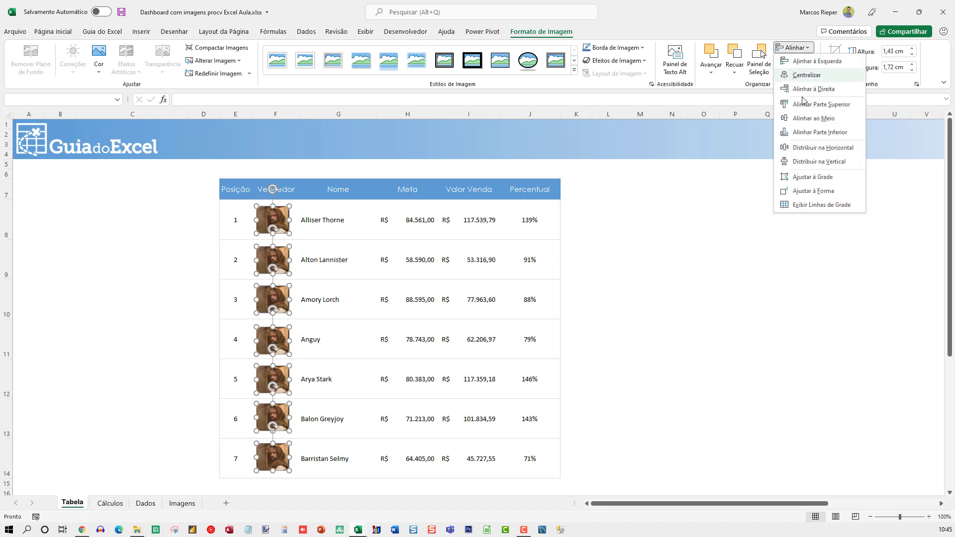
{"action": "left_click", "coordinate": [813, 162]}
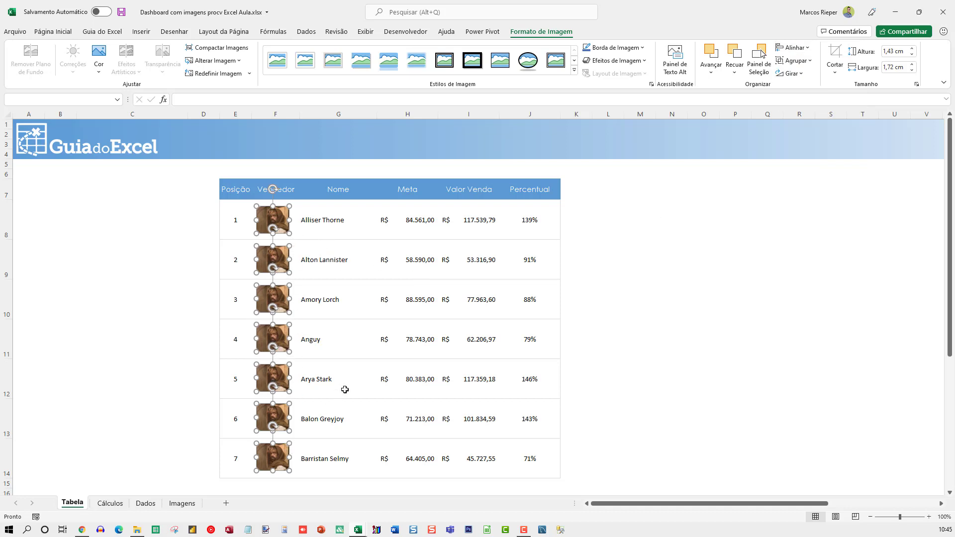
{"action": "key", "text": "Down"}
{"action": "left_click", "coordinate": [351, 342]}
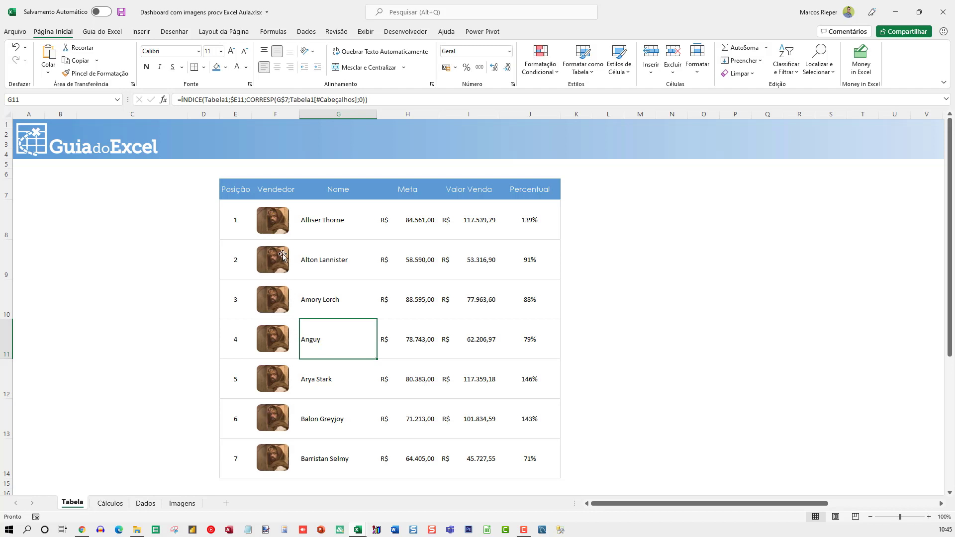
{"action": "left_click", "coordinate": [274, 224]}
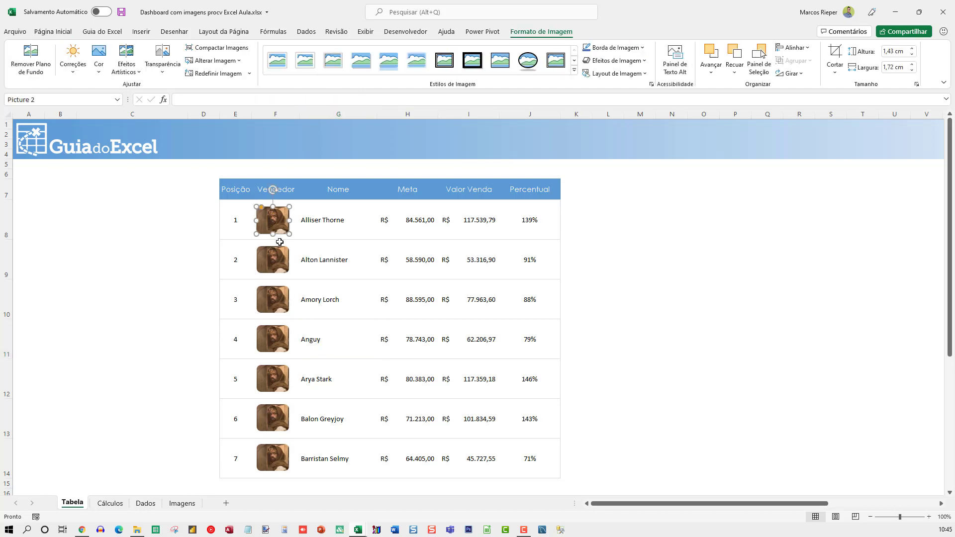
{"action": "left_click", "coordinate": [273, 258]}
{"action": "left_click", "coordinate": [280, 303]}
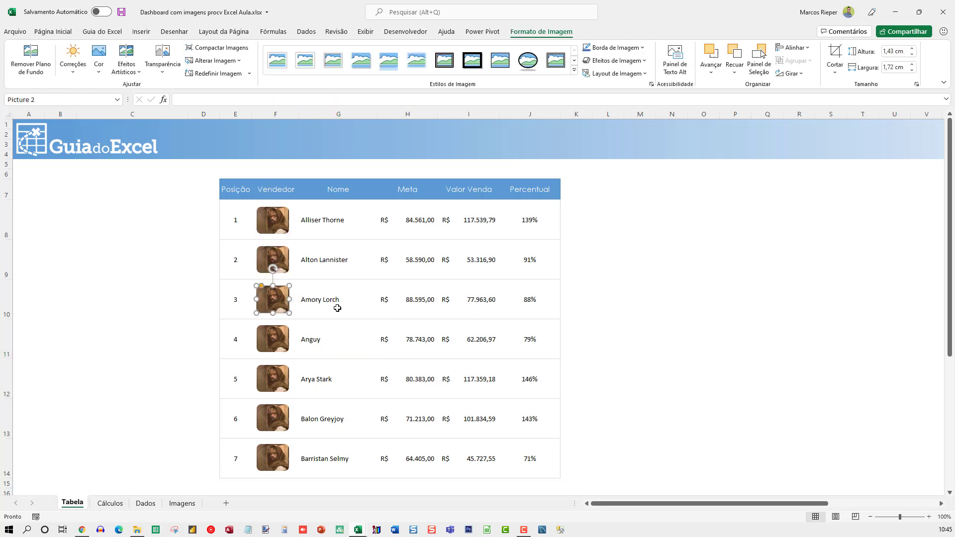
{"action": "left_click", "coordinate": [418, 267]}
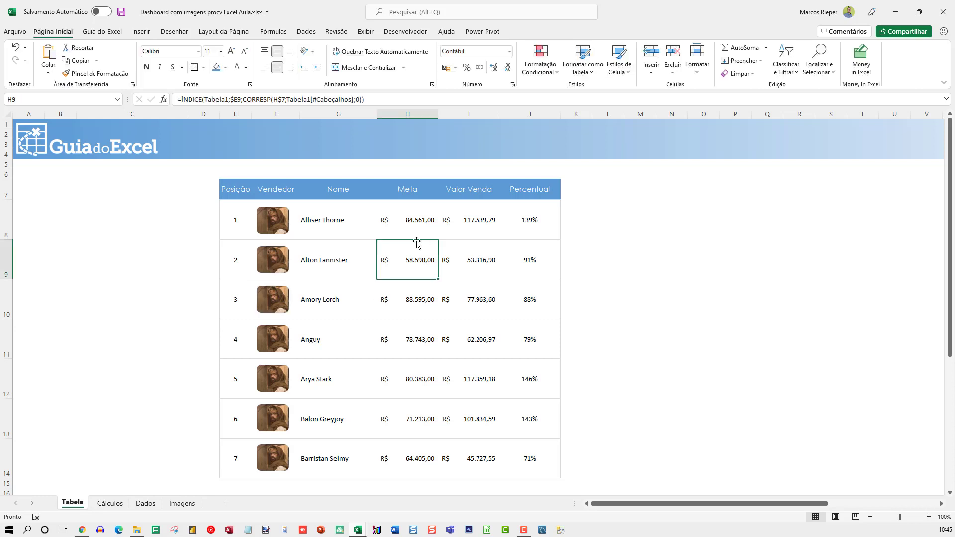
{"action": "left_click", "coordinate": [389, 219]}
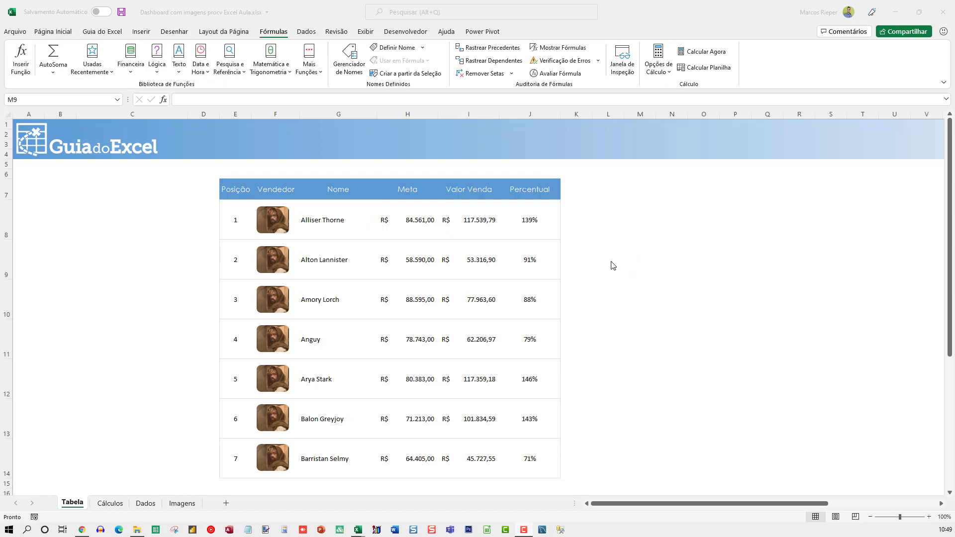
{"action": "left_click", "coordinate": [584, 214]}
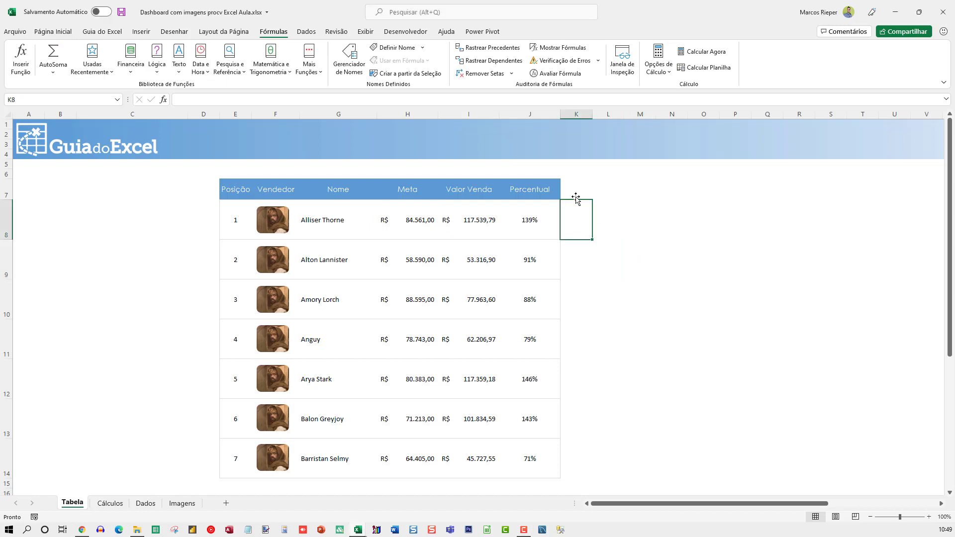
{"action": "left_click", "coordinate": [348, 58]}
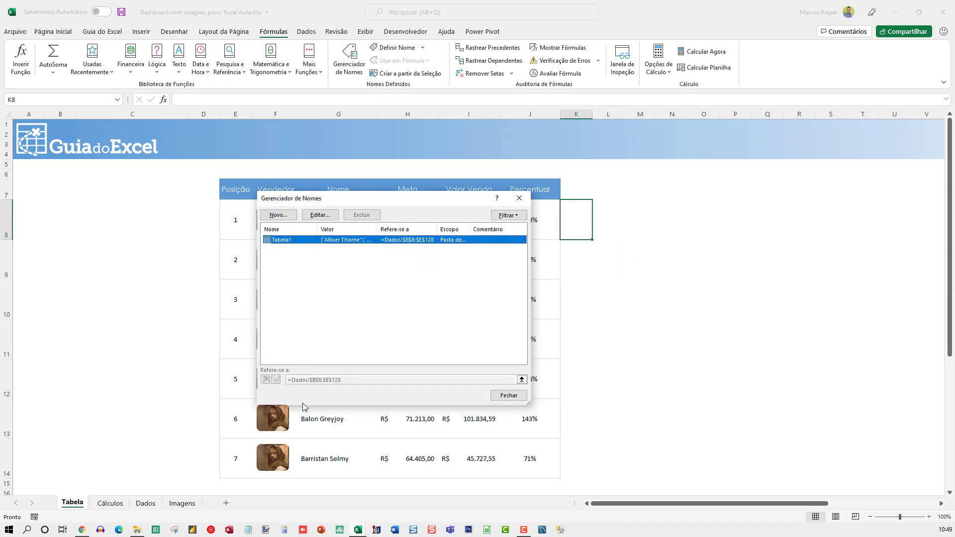
{"action": "left_click_drag", "start_coordinate": [340, 199], "coordinate": [460, 223]}
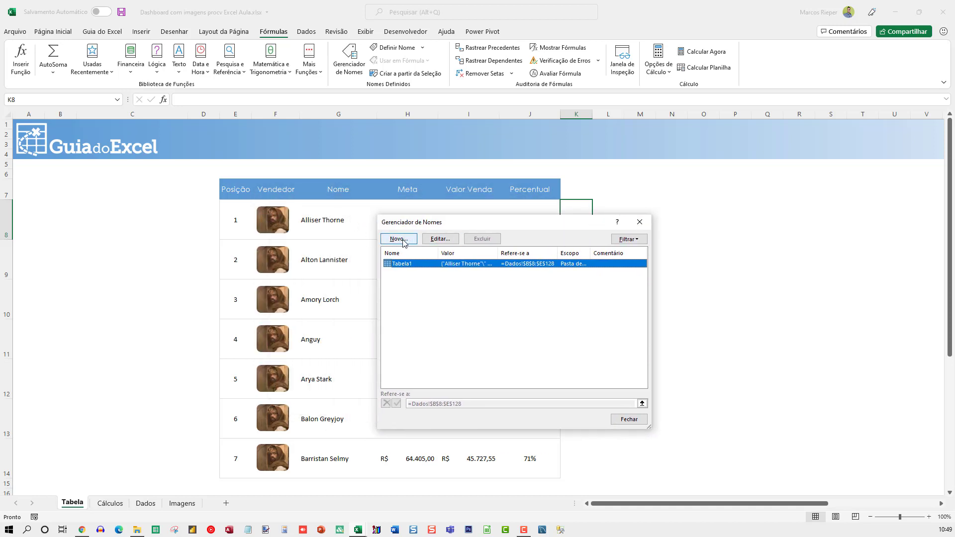
{"action": "key", "text": "Escape"}
{"action": "left_click", "coordinate": [642, 234]}
{"action": "type", "text": "="}
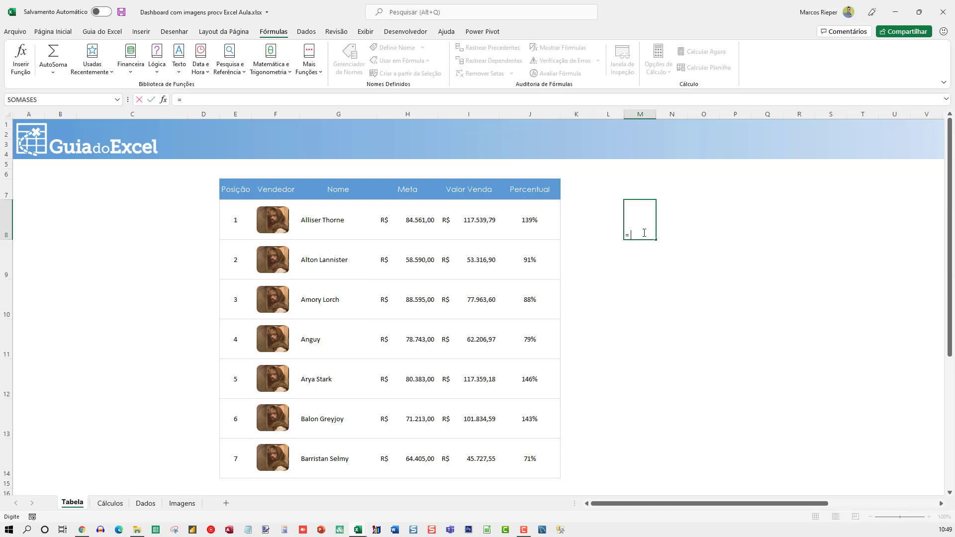
{"action": "type", "text": "ÍND"}
{"action": "key", "text": "Escape"}
{"action": "scroll", "coordinate": [704, 275], "scroll_direction": "up", "scroll_amount": 3}
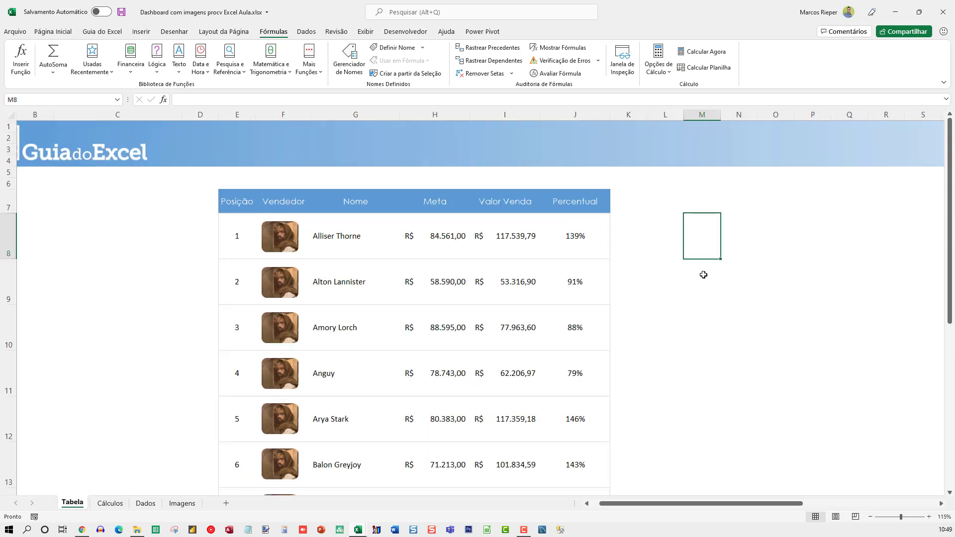
{"action": "type", "text": "="}
{"action": "key", "text": "Escape"}
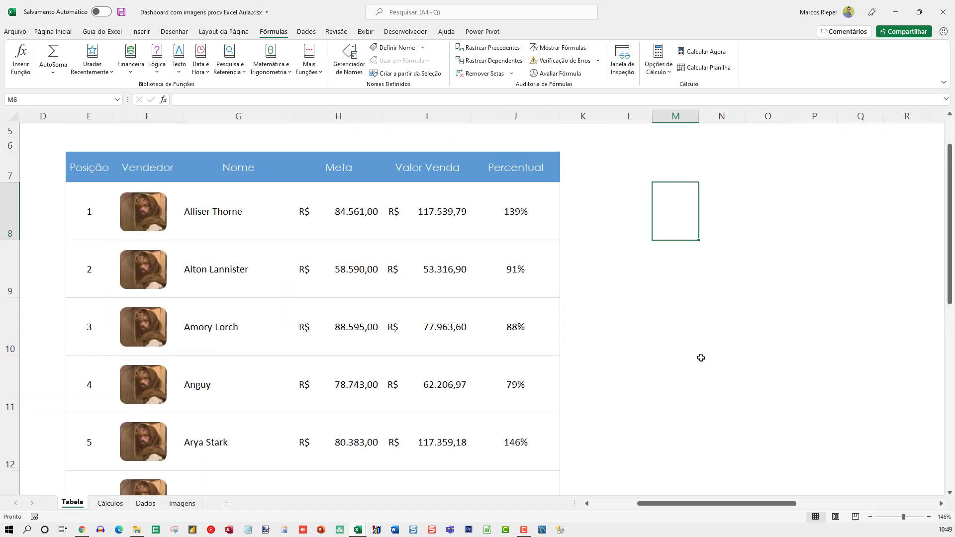
- Start an ÍNDICE formula in cell L8 of Tabela with Imagens!$C$9:$C$129 as its array
{"action": "key", "text": "Left"}
{"action": "type", "text": "=ÍNDICE("}
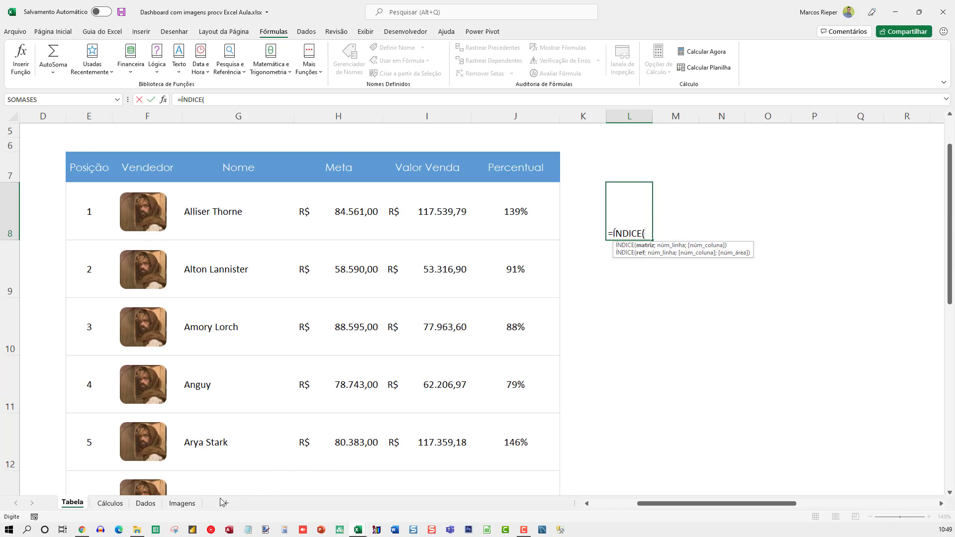
{"action": "left_click", "coordinate": [188, 506]}
{"action": "left_click", "coordinate": [159, 222]}
{"action": "key", "text": "F4"}
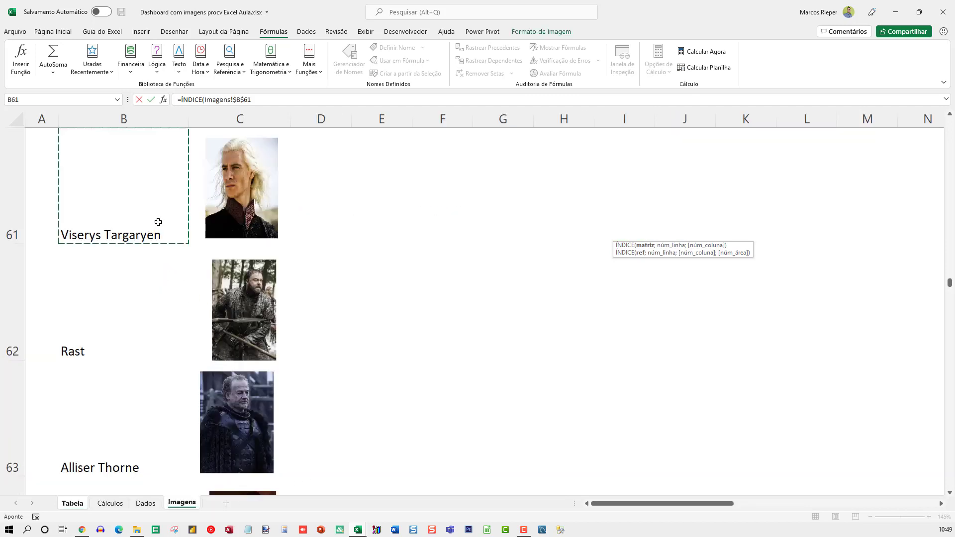
{"action": "scroll", "coordinate": [158, 222], "scroll_direction": "up", "scroll_amount": 20}
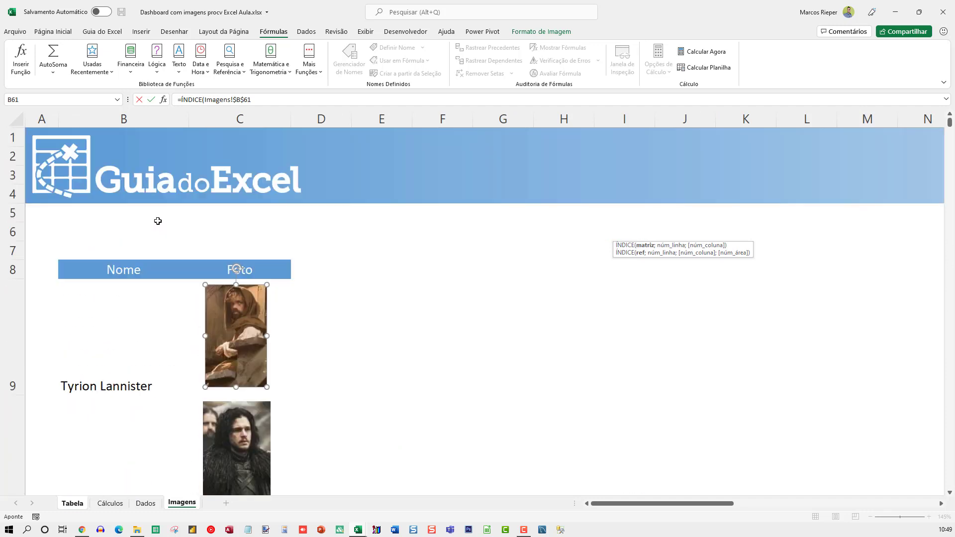
{"action": "left_click_drag", "start_coordinate": [188, 307], "coordinate": [188, 416]}
{"action": "key", "text": "F4"}
{"action": "left_click", "coordinate": [298, 102]}
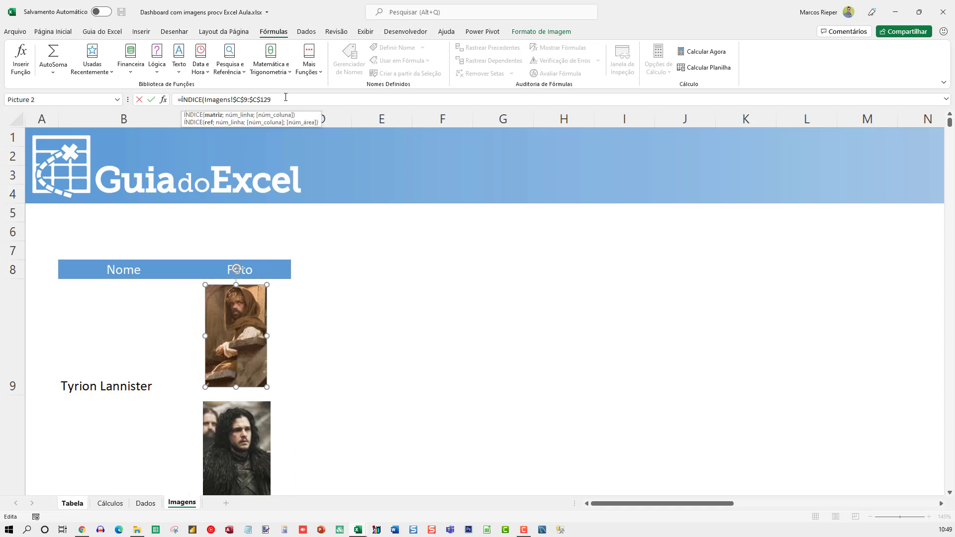
{"action": "type", "text": ";"}
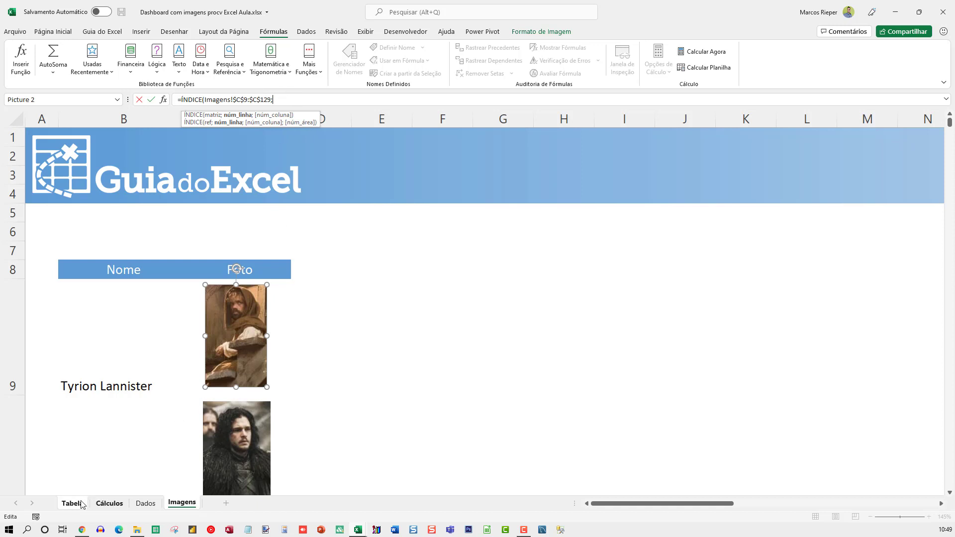
- Add a CORRESP function as the row argument of the L8 formula, with $G$8 as the lookup value and no sheet prefix
{"action": "left_click", "coordinate": [74, 503]}
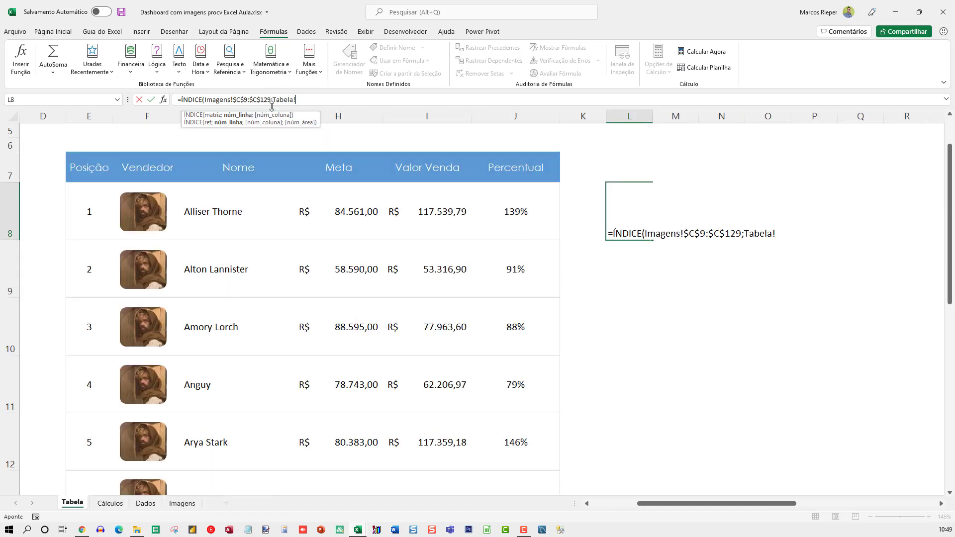
{"action": "left_click_drag", "start_coordinate": [275, 101], "coordinate": [374, 107]}
{"action": "key", "text": "BackSpace"}
{"action": "type", "text": "CORRESP"}
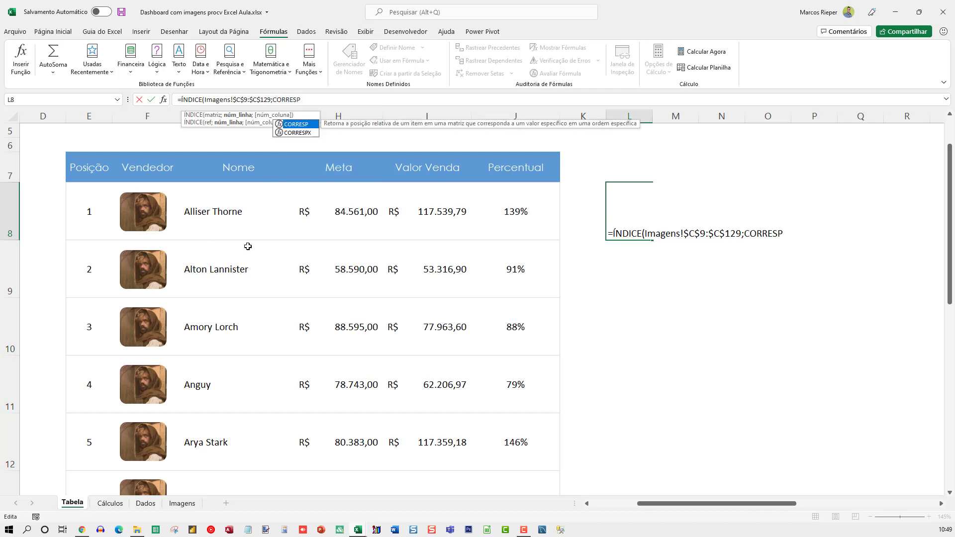
{"action": "type", "text": "("}
{"action": "left_click", "coordinate": [217, 211]}
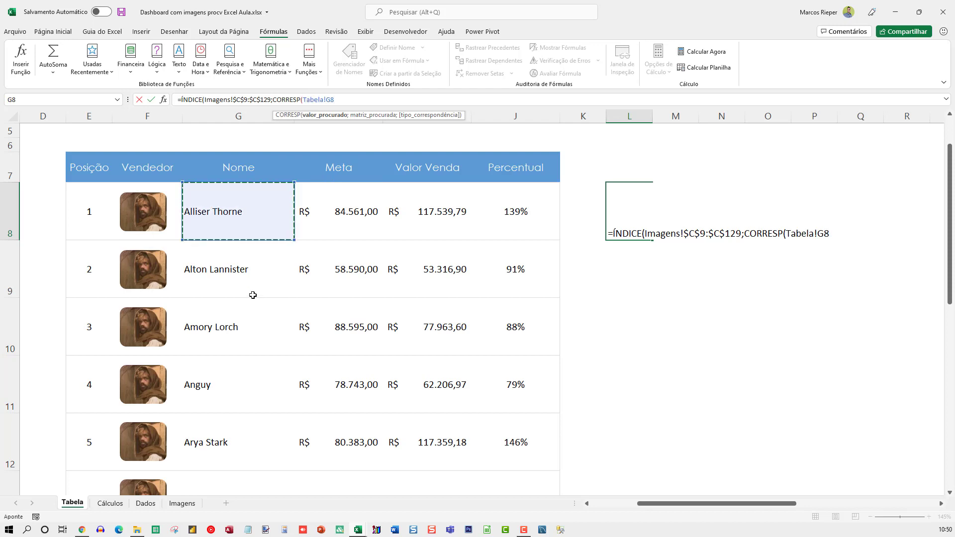
{"action": "key", "text": "F4"}
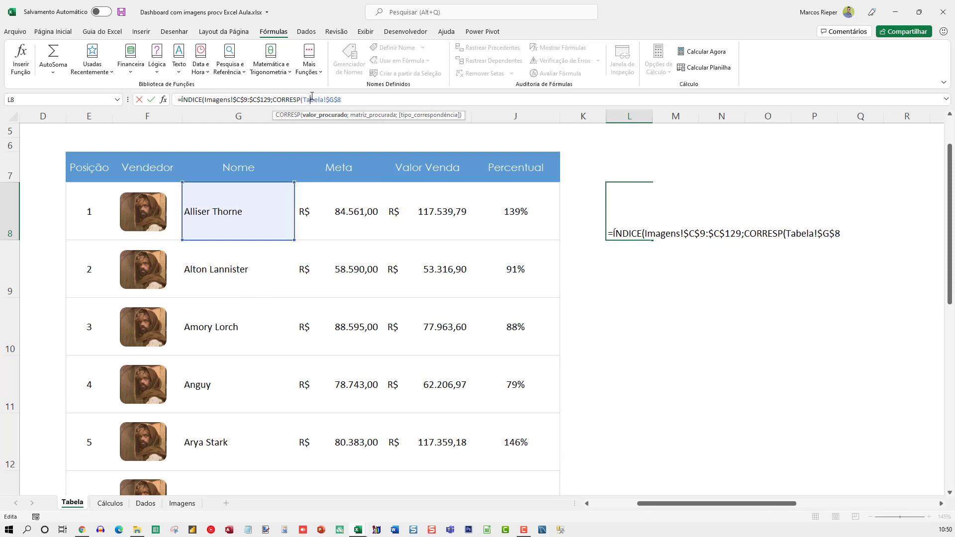
{"action": "double_click", "coordinate": [312, 97]}
{"action": "key", "text": "Delete"}
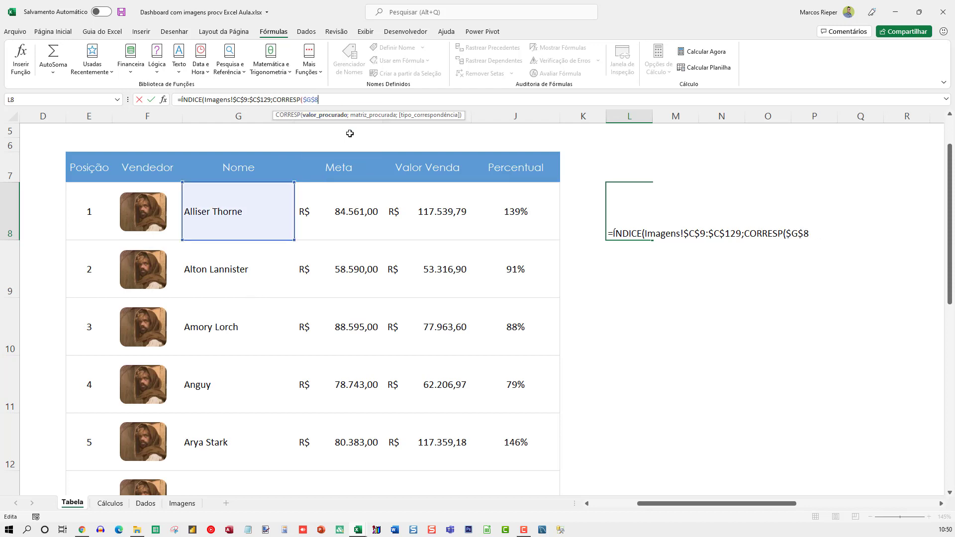
- Complete the L8 formula with Imagens!$B$9:$B$129 as the lookup array, match type 0 and column number 1
{"action": "type", "text": ";"}
{"action": "left_click", "coordinate": [182, 503]}
{"action": "left_click_drag", "start_coordinate": [154, 335], "coordinate": [121, 409]}
{"action": "left_click", "coordinate": [428, 97]}
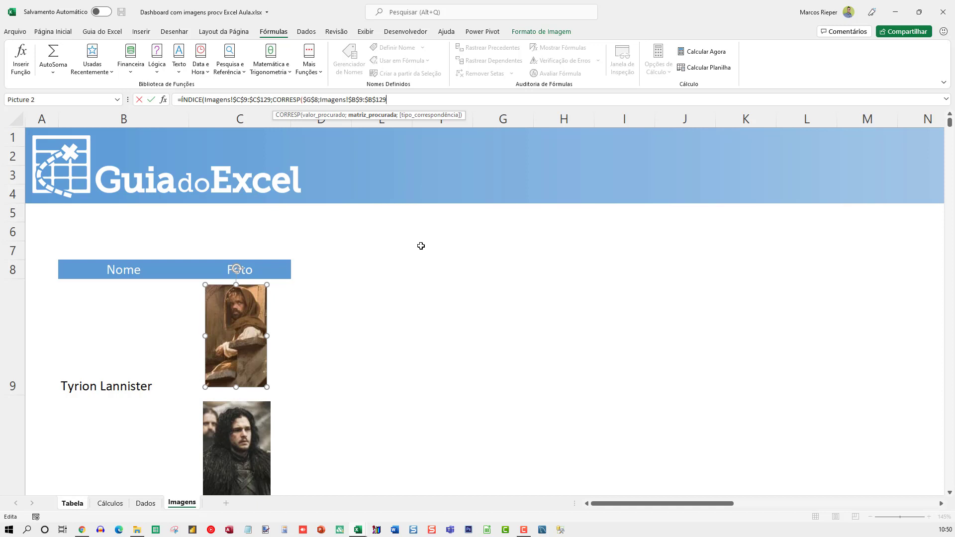
{"action": "type", "text": ";0)"}
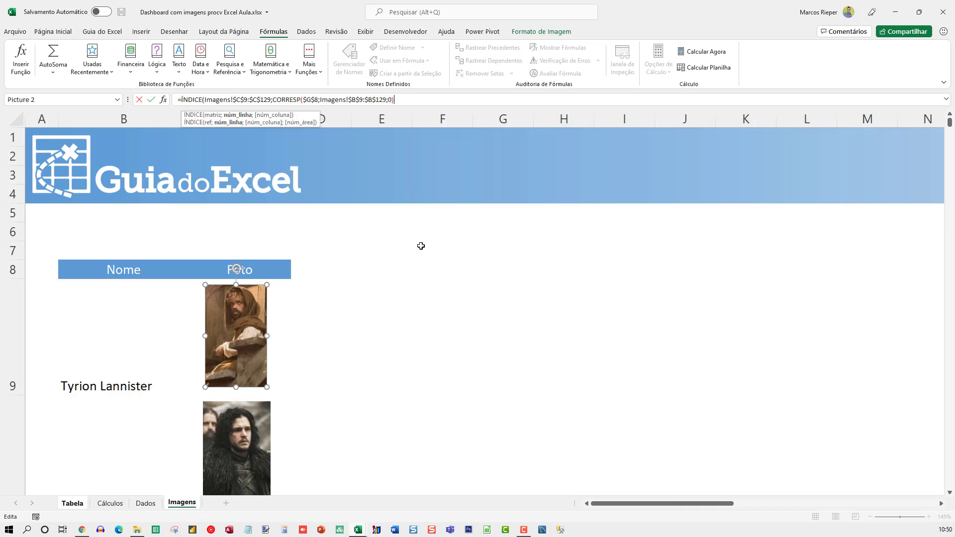
{"action": "type", "text": ";1)"}
{"action": "key", "text": "Return"}
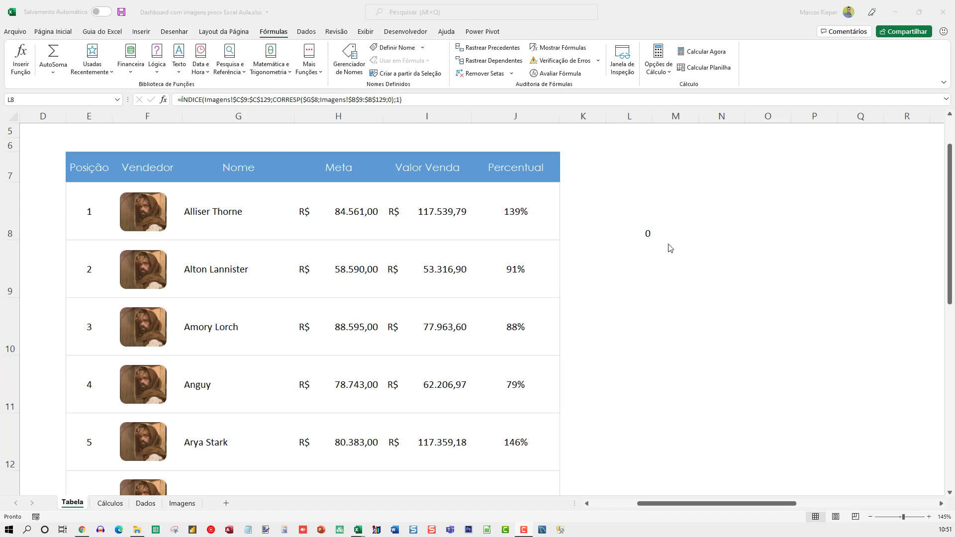
- Copy the complete ÍNDICE/CORRESP formula text from cell L8 and leave the cell unchanged
{"action": "double_click", "coordinate": [621, 234]}
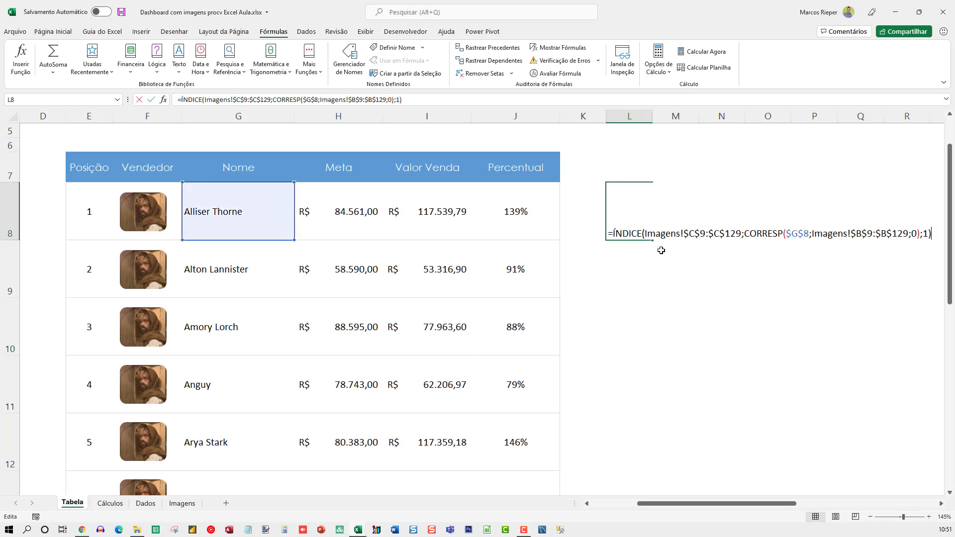
{"action": "left_click", "coordinate": [609, 232]}
{"action": "key", "text": "shift+End"}
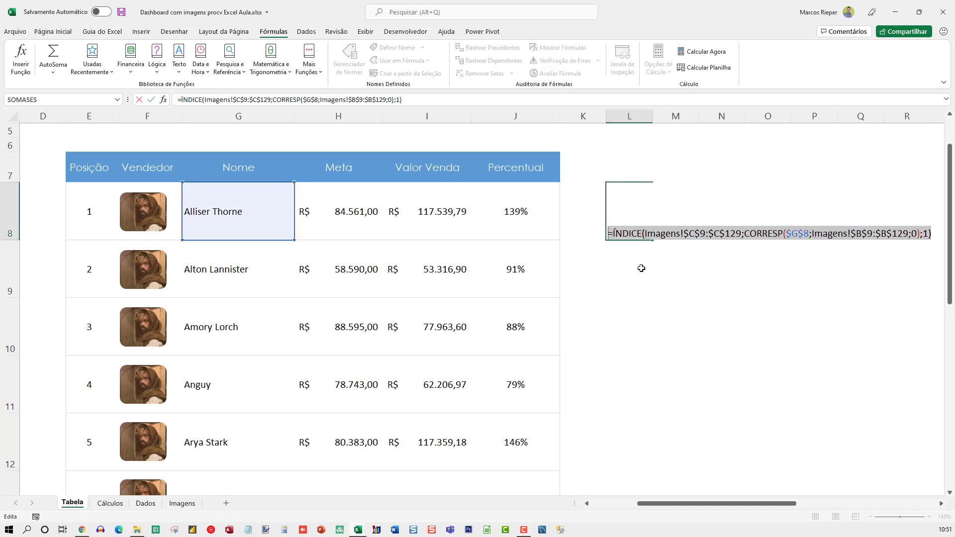
{"action": "key", "text": "Escape"}
- Define the workbook-level name pict1 with the copied ÍNDICE/CORRESP formula as its reference
{"action": "key", "text": "ctrl+F3"}
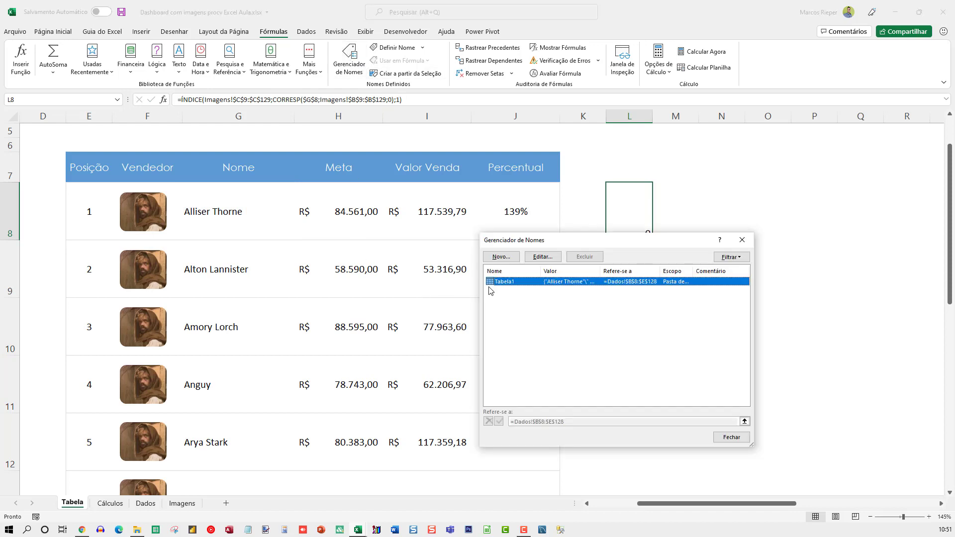
{"action": "left_click", "coordinate": [501, 257]}
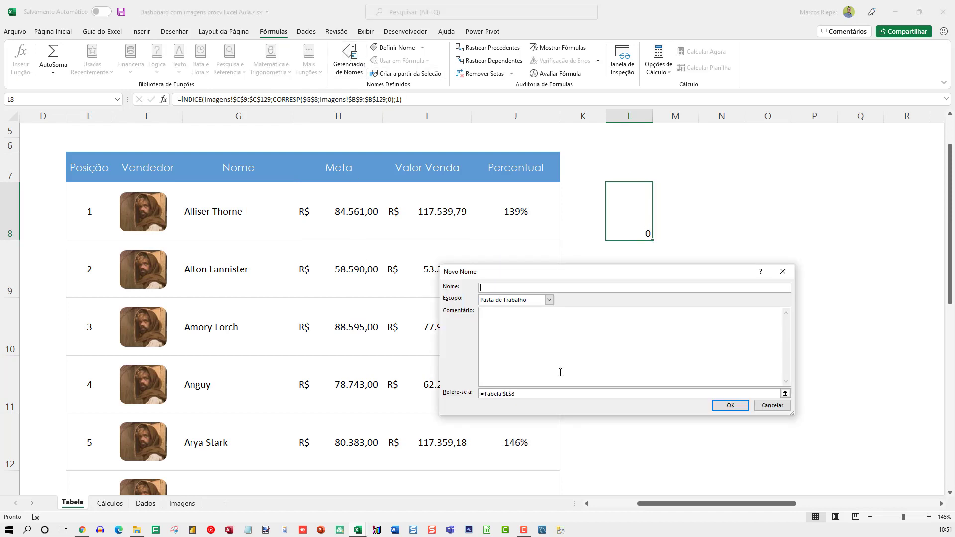
{"action": "left_click", "coordinate": [526, 391]}
{"action": "key", "text": "ctrl+a"}
{"action": "key", "text": "ctrl+v"}
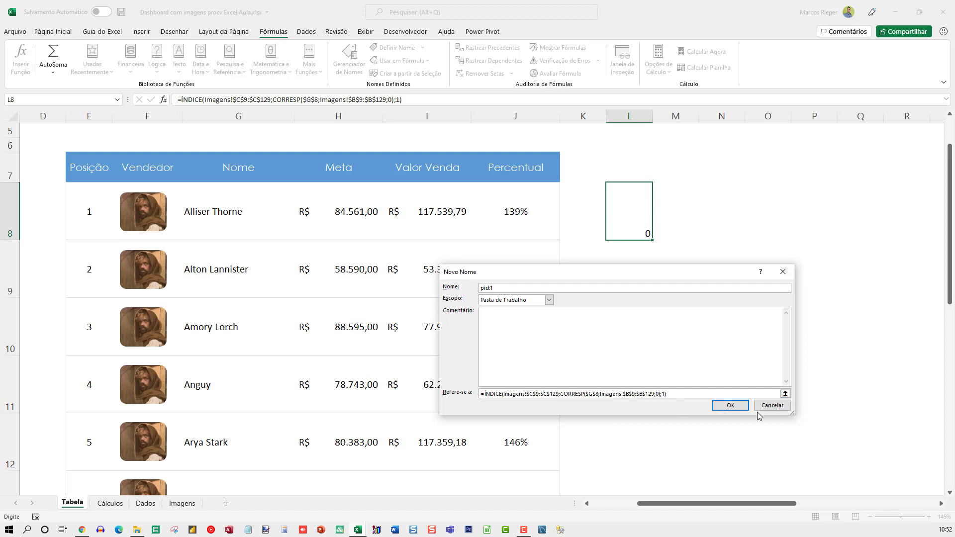
{"action": "left_click", "coordinate": [737, 406]}
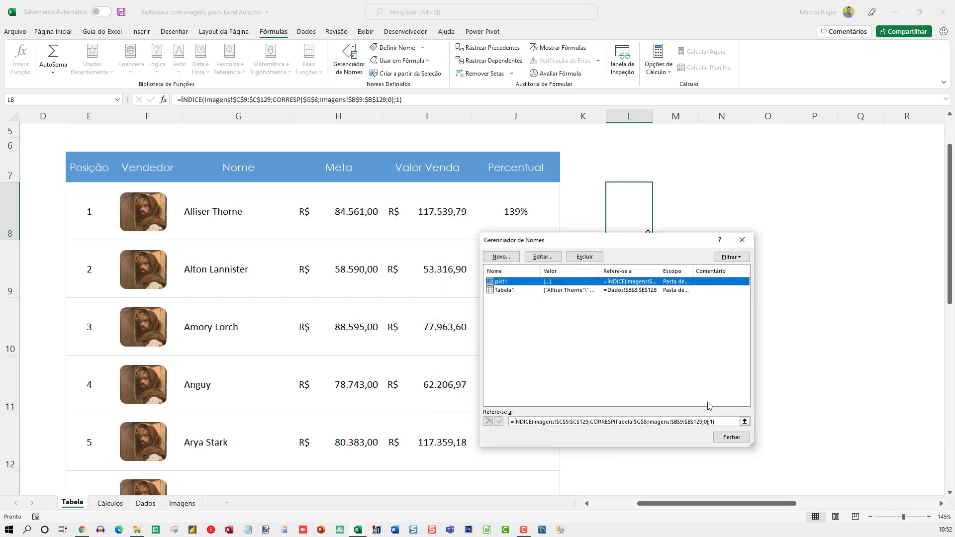
{"action": "left_click", "coordinate": [731, 438]}
- Link the first Vendedor photo on Tabela to the name pict1 with the formula =pict1
{"action": "left_click", "coordinate": [145, 222]}
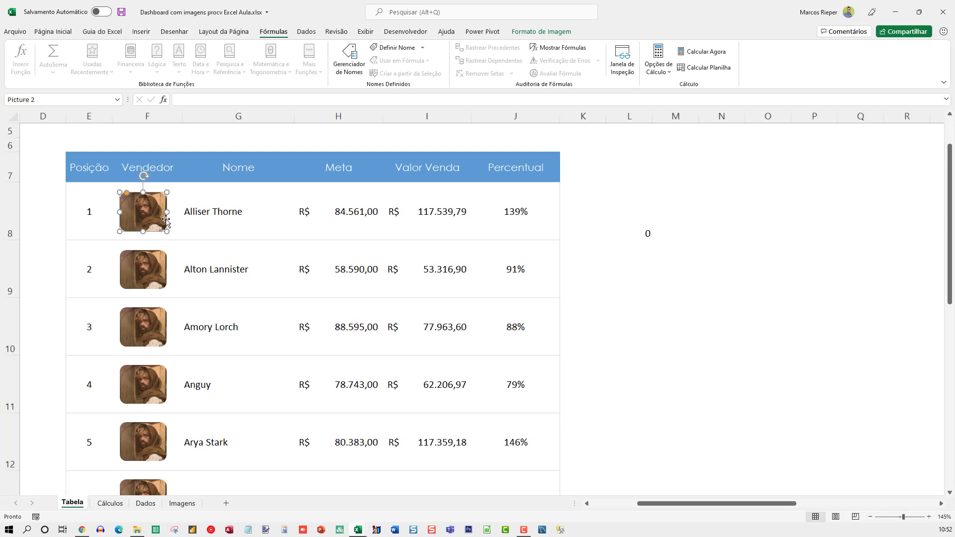
{"action": "left_click", "coordinate": [213, 100]}
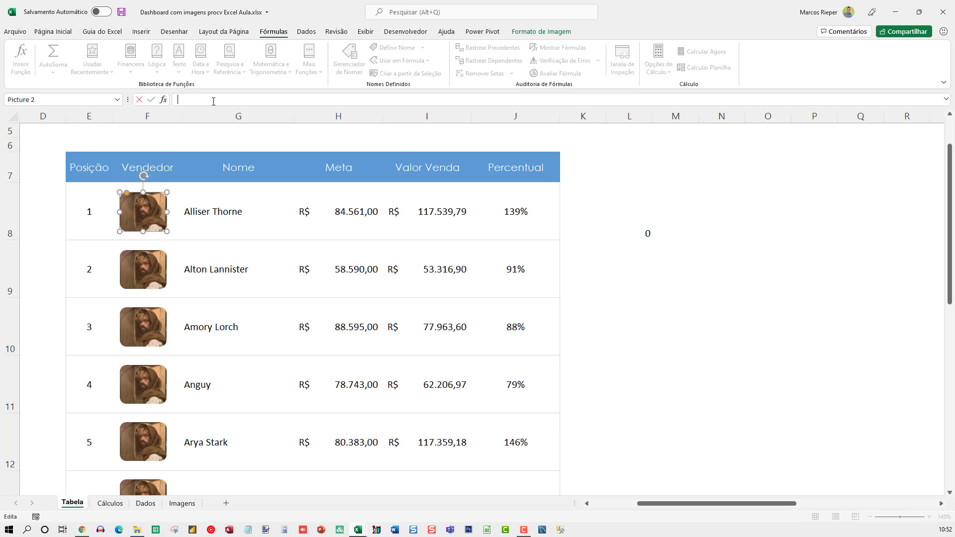
{"action": "type", "text": "=pict"}
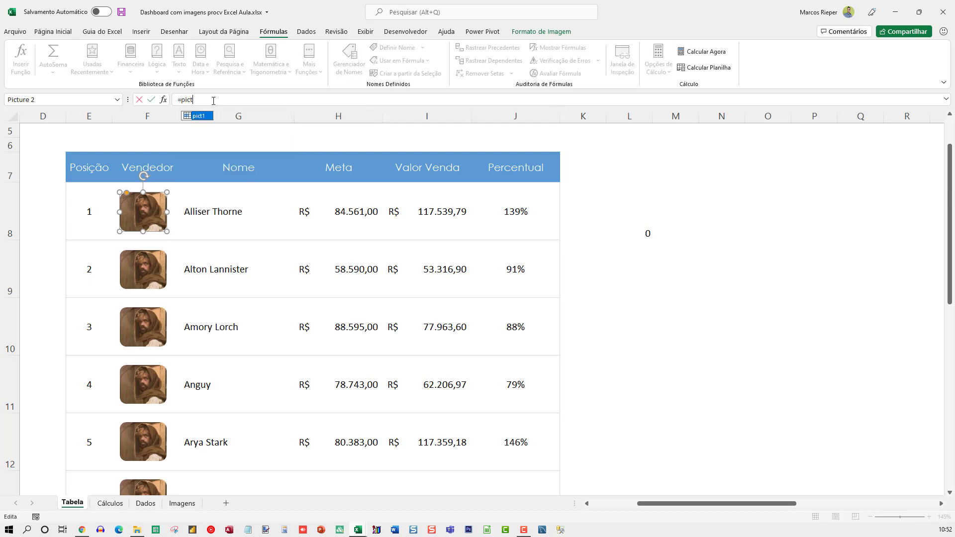
{"action": "key", "text": "Return"}
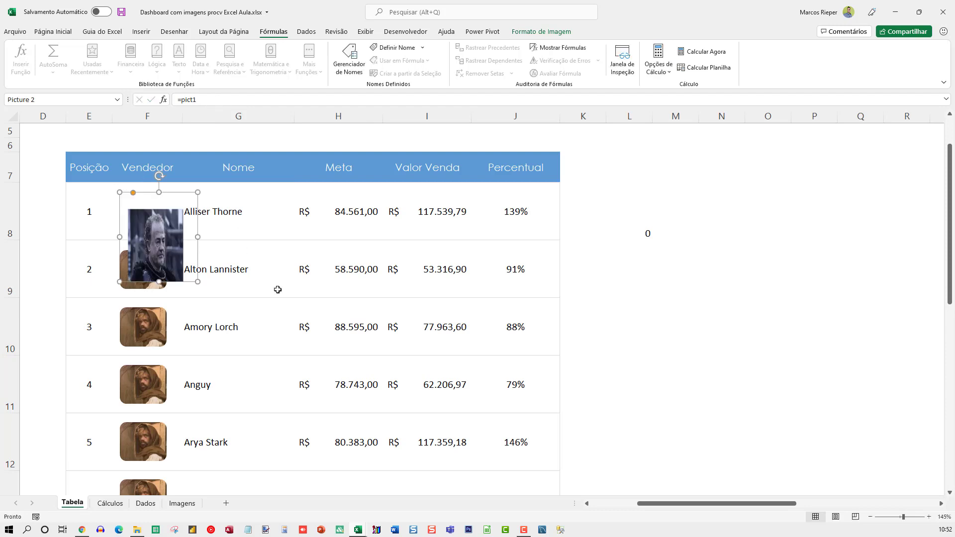
- Move the photo linked to pict1 up and slightly left into the first row of the Vendedor column
{"action": "left_click", "coordinate": [277, 289]}
{"action": "left_click", "coordinate": [167, 242]}
{"action": "mouse_move", "coordinate": [161, 239]}
{"action": "left_mouse_down"}
{"action": "mouse_move", "coordinate": [148, 217]}
{"action": "mouse_move", "coordinate": [157, 225]}
{"action": "left_mouse_up"}
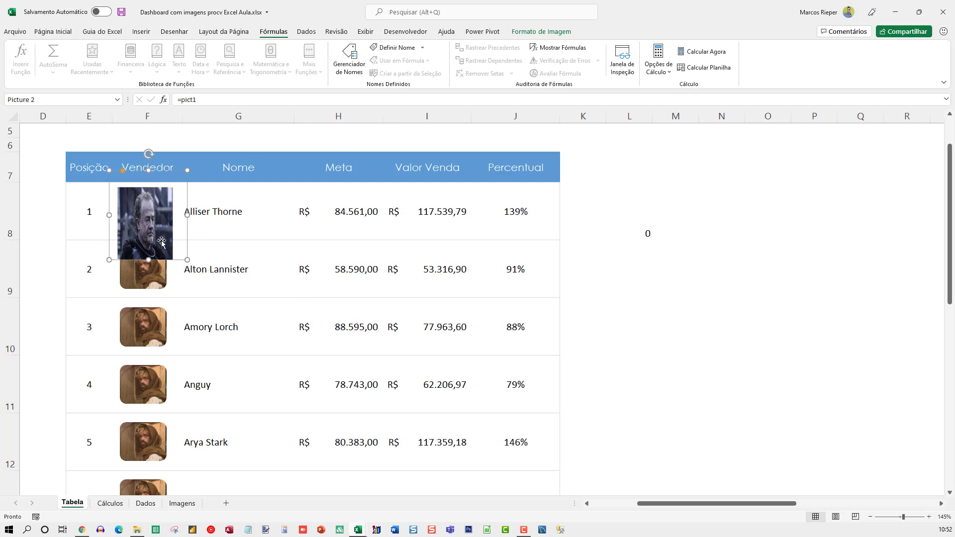
{"action": "left_click", "coordinate": [244, 232]}
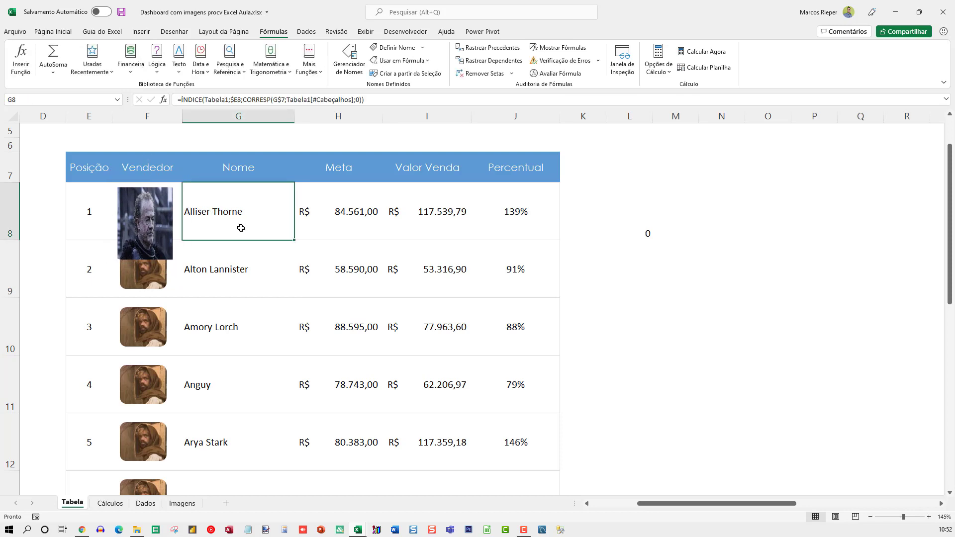
- Set the Controle value in B9 of Cálculos to 2 and return to Tabela to check the linked photo
{"action": "left_click", "coordinate": [110, 503]}
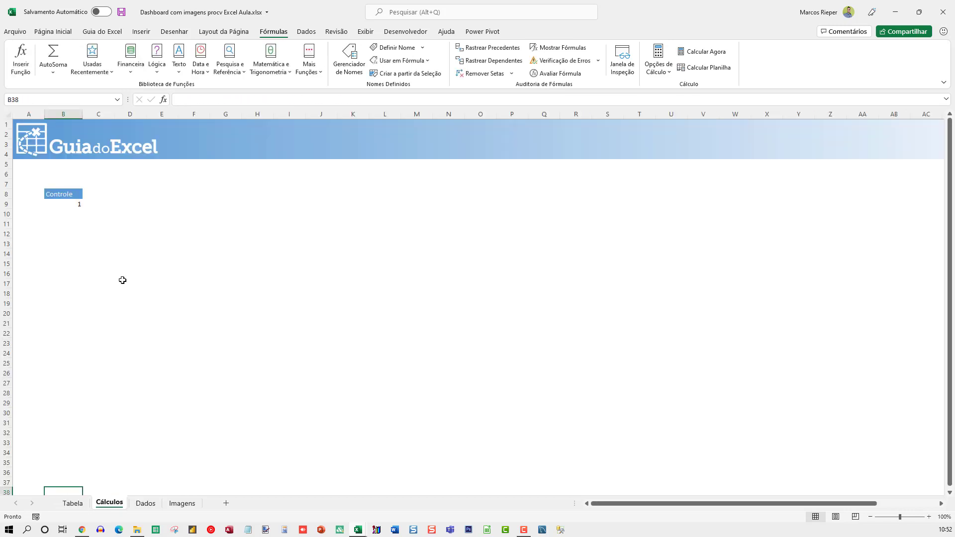
{"action": "left_click", "coordinate": [67, 204]}
{"action": "type", "text": "2"}
{"action": "key", "text": "Return"}
{"action": "left_click", "coordinate": [72, 504]}
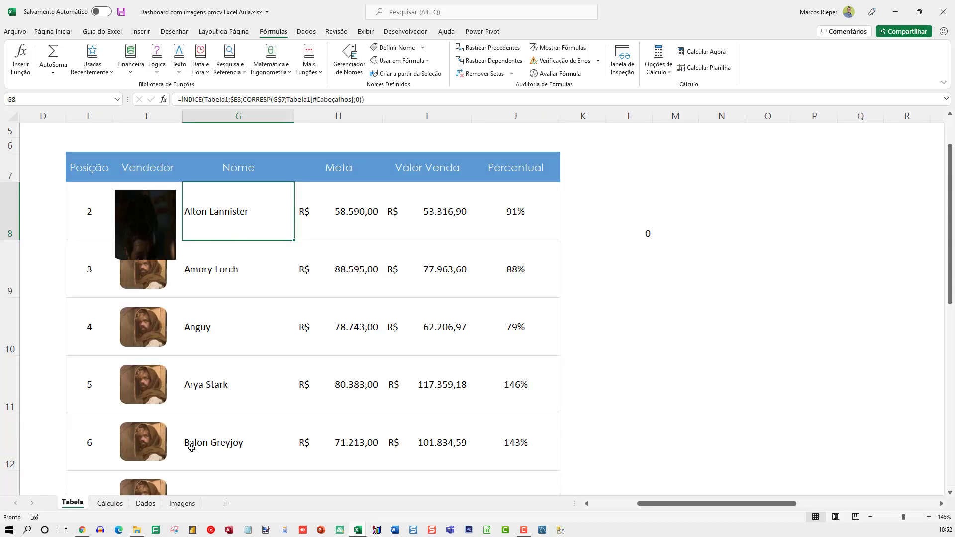
- Look through the photo list on Imagens for the salesperson at position 2
{"action": "left_click", "coordinate": [182, 503]}
{"action": "scroll", "coordinate": [145, 303], "scroll_direction": "up", "scroll_amount": 1}
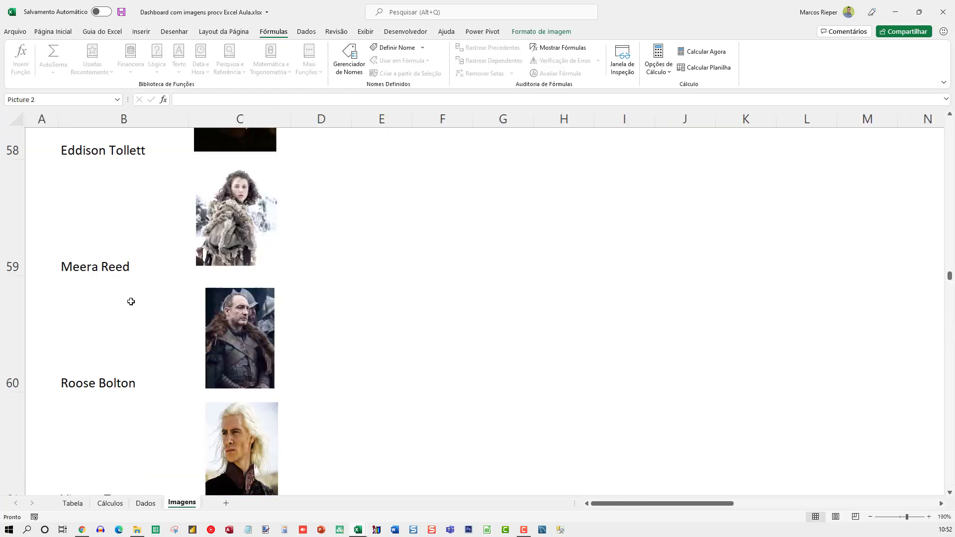
{"action": "left_click", "coordinate": [164, 309]}
{"action": "scroll", "coordinate": [164, 302], "scroll_direction": "up", "scroll_amount": 9}
{"action": "scroll", "coordinate": [162, 296], "scroll_direction": "up", "scroll_amount": 10}
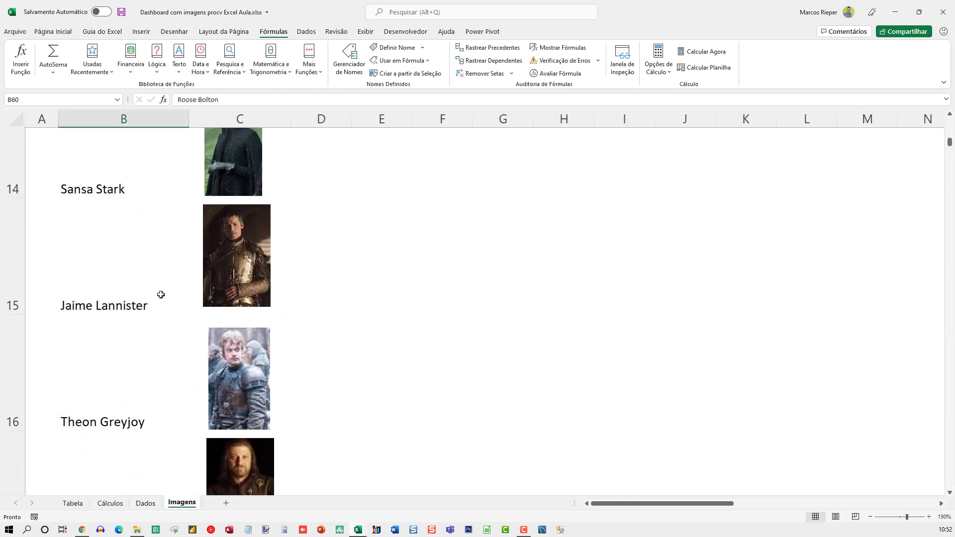
{"action": "scroll", "coordinate": [160, 311], "scroll_direction": "down", "scroll_amount": 2}
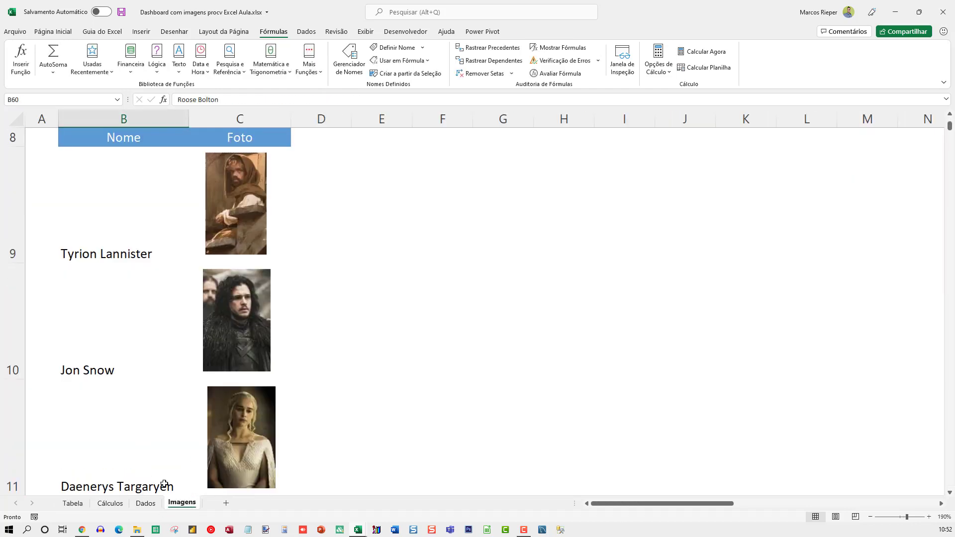
- Take the salesperson name in B9 of Dados and find it in the Nome column of Imagens to check the matching photo
{"action": "left_click", "coordinate": [145, 504]}
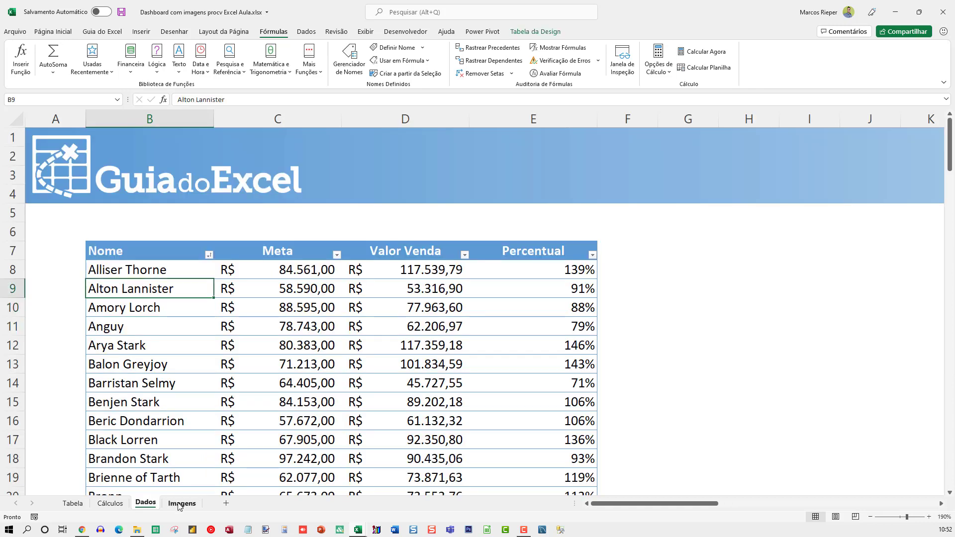
{"action": "left_click", "coordinate": [182, 503]}
{"action": "left_click", "coordinate": [118, 116]}
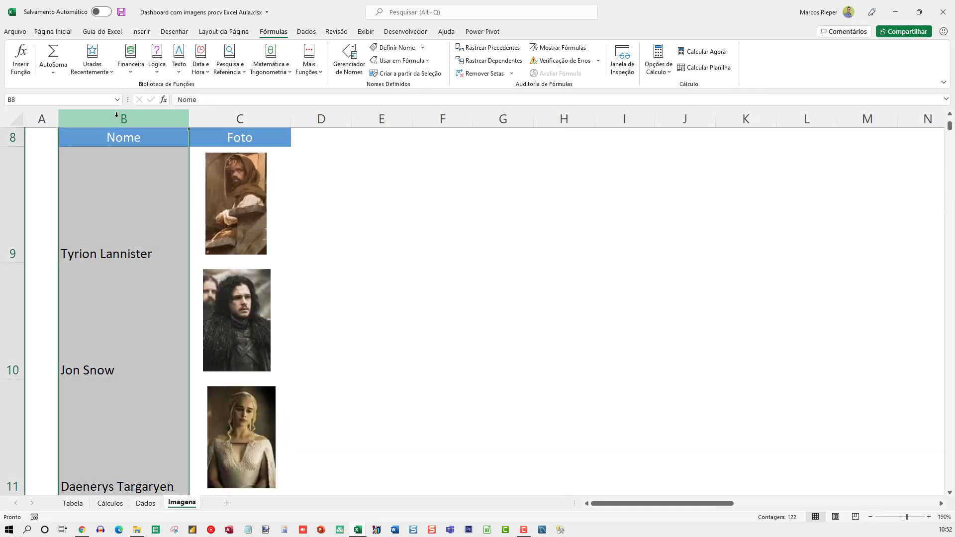
{"action": "key", "text": "ctrl+l"}
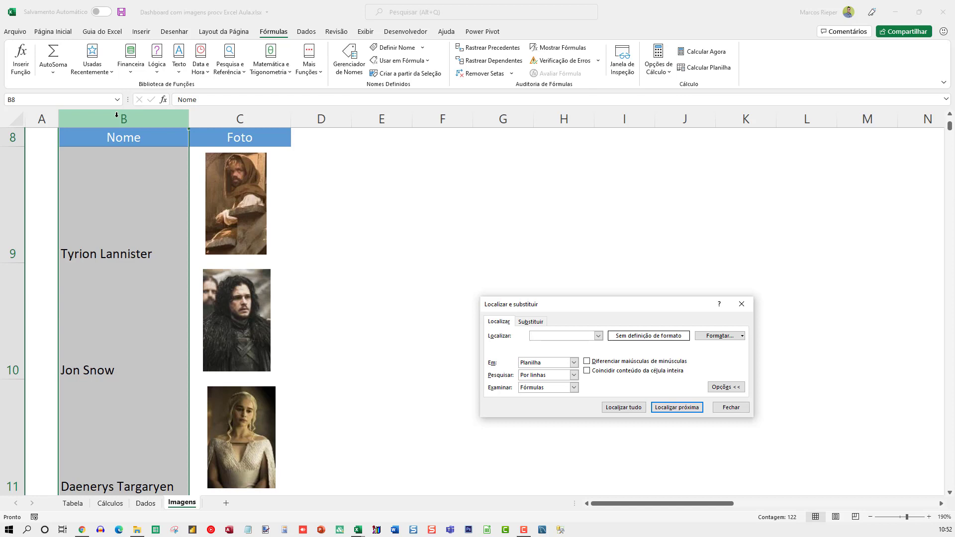
{"action": "key", "text": "Return"}
{"action": "key", "text": "Escape"}
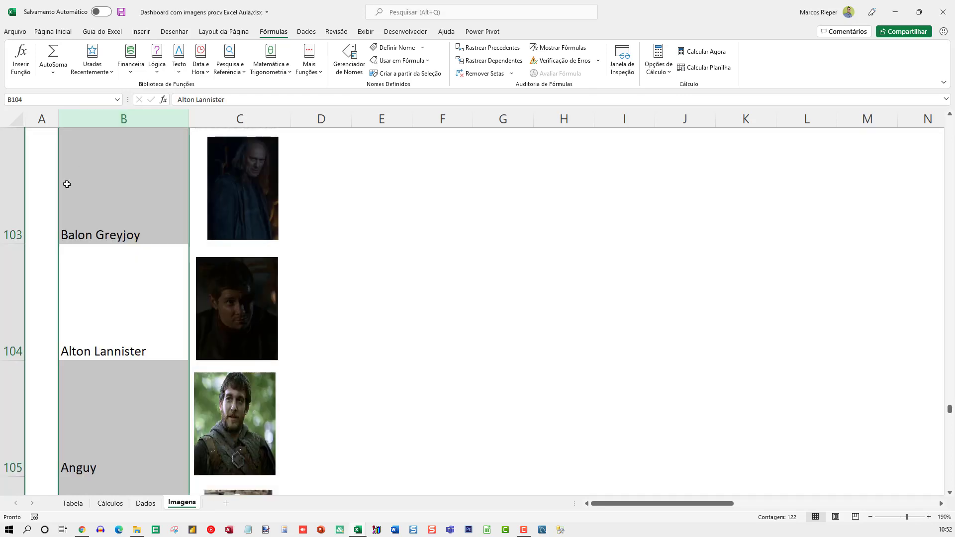
{"action": "left_click", "coordinate": [160, 305]}
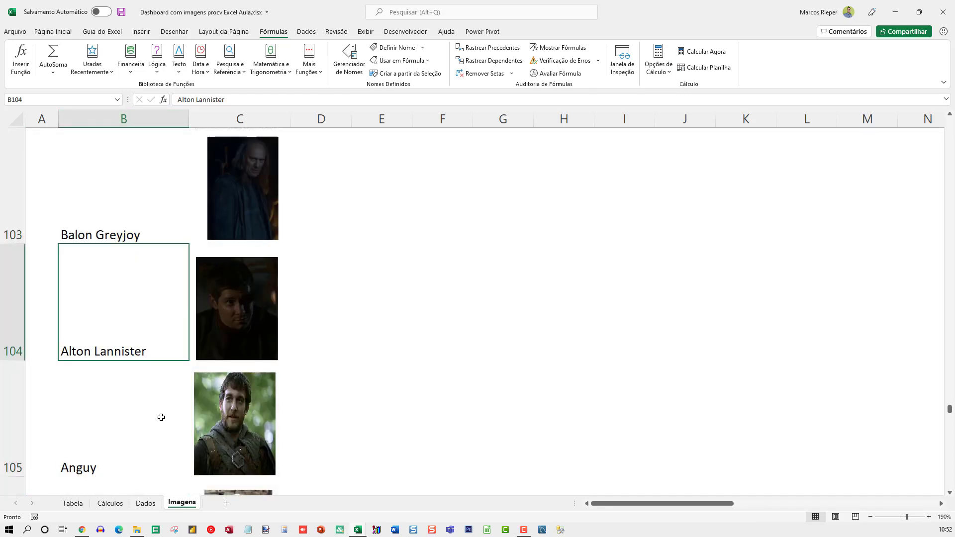
- Nudge the photo linked to pict1 slightly right on Tabela and delete it from the first Vendedor row
{"action": "left_click", "coordinate": [110, 503]}
{"action": "left_click", "coordinate": [73, 503]}
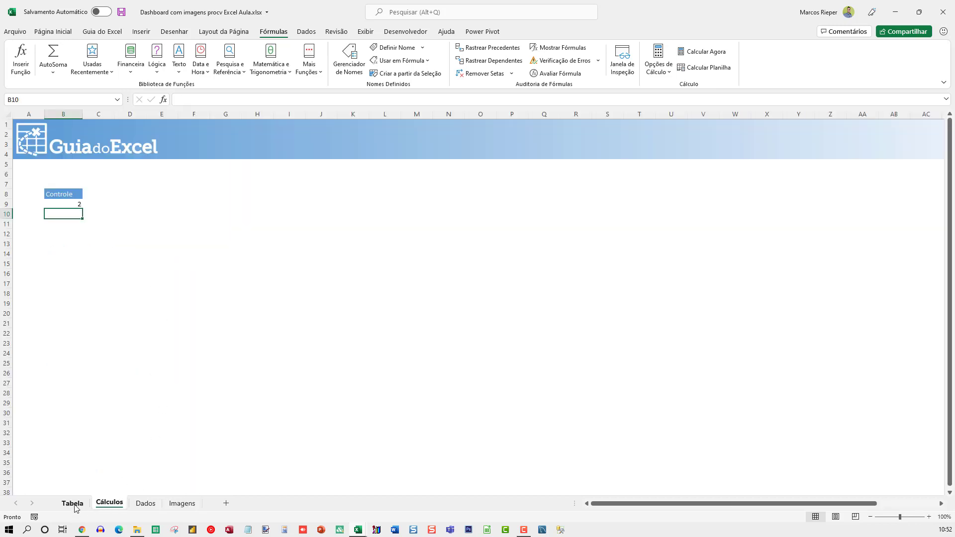
{"action": "left_click_drag", "start_coordinate": [142, 223], "coordinate": [149, 224]}
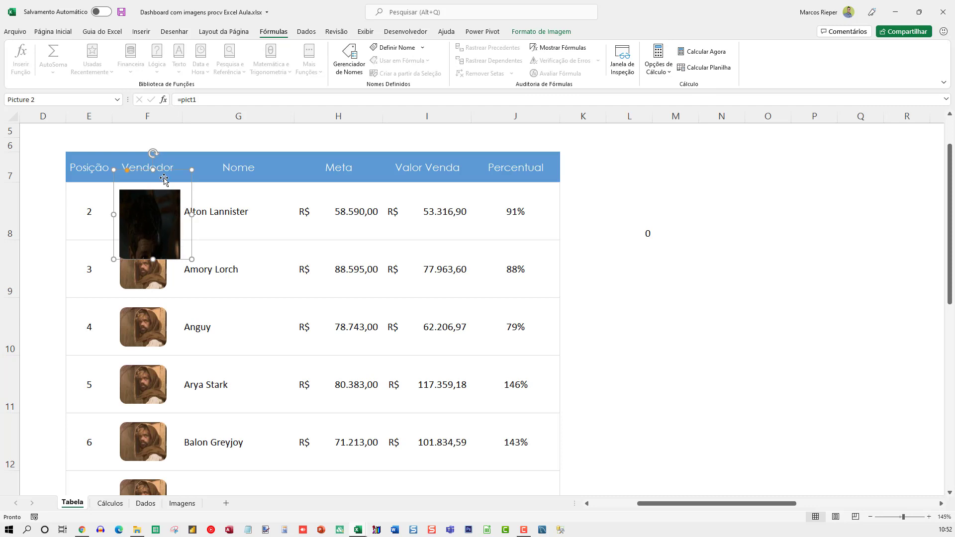
{"action": "left_click", "coordinate": [251, 261]}
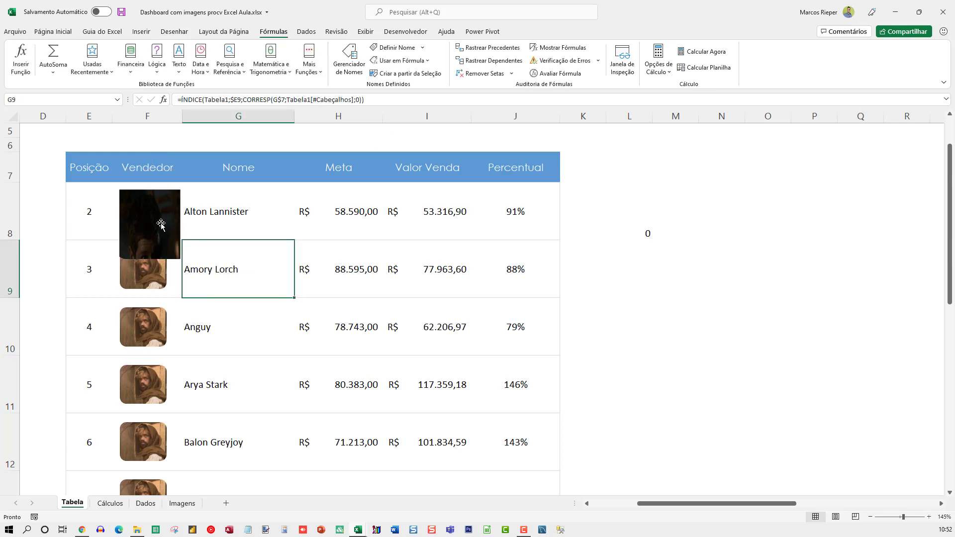
{"action": "left_click", "coordinate": [172, 227]}
{"action": "key", "text": "Delete"}
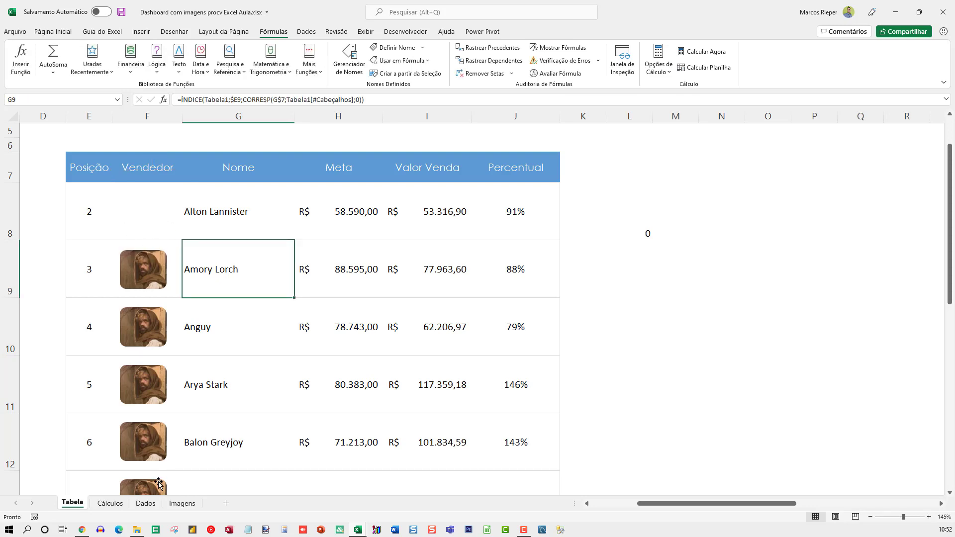
- Copy the first photo in the Foto column of Imagens and paste it into cell F8 of Tabela
{"action": "left_click", "coordinate": [180, 504]}
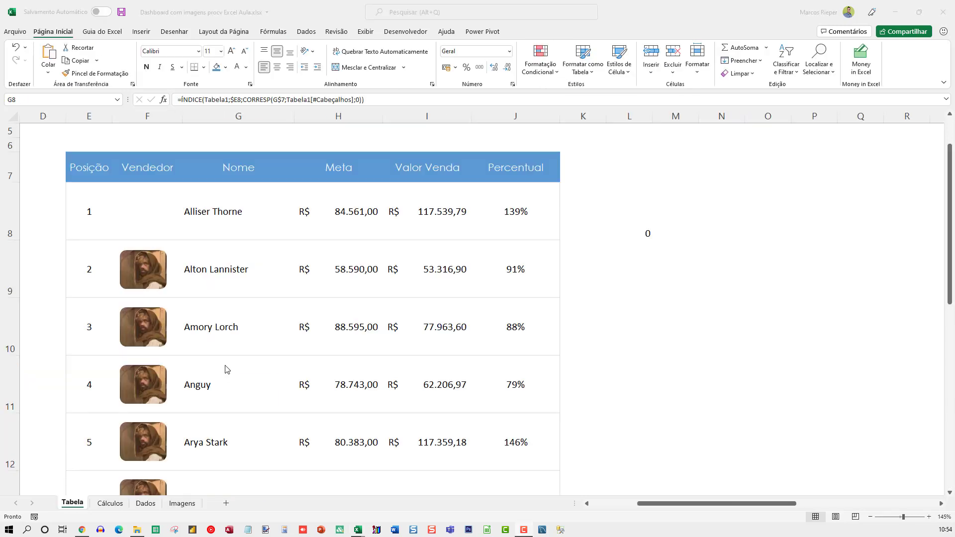
{"action": "left_click", "coordinate": [194, 222]}
{"action": "left_click", "coordinate": [144, 214]}
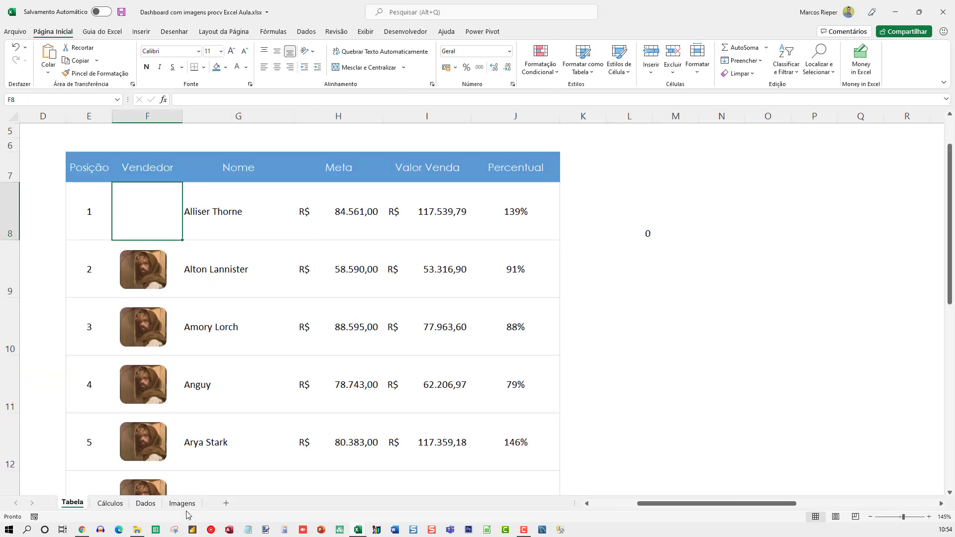
{"action": "left_click", "coordinate": [182, 503]}
{"action": "left_click", "coordinate": [327, 323]}
{"action": "left_click", "coordinate": [242, 338]}
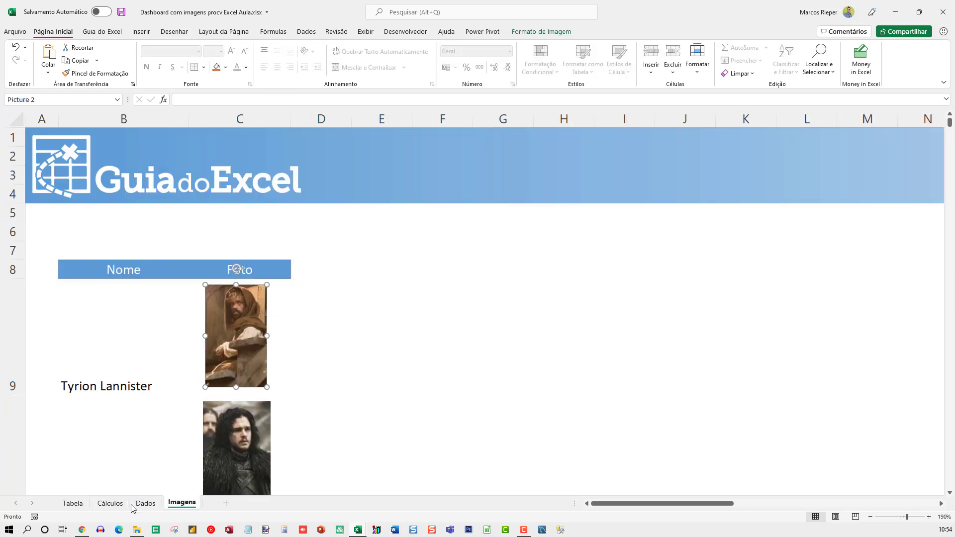
{"action": "left_click", "coordinate": [76, 502]}
{"action": "key", "text": "ctrl+v"}
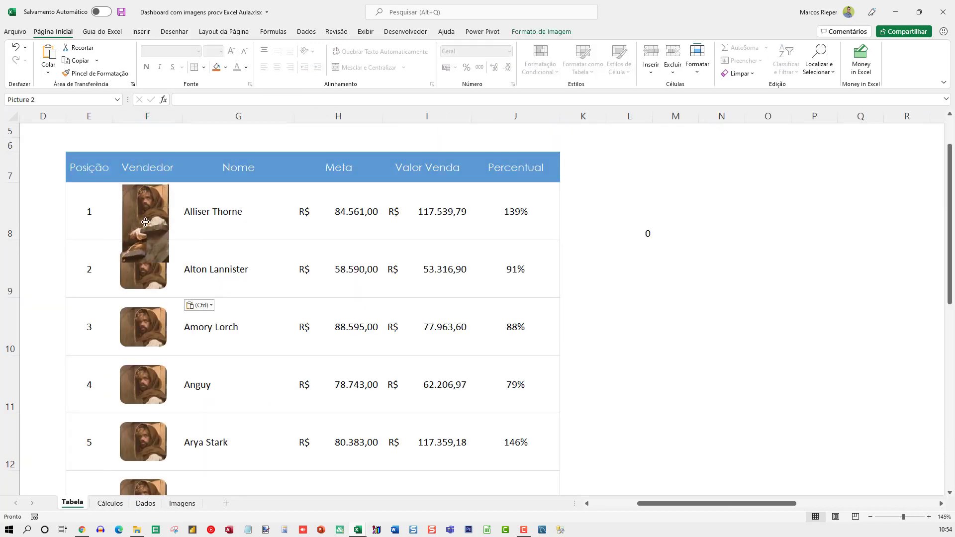
- Link the pasted photo to the formula =pict1 and reposition it in the first Vendedor row
{"action": "left_click", "coordinate": [144, 226]}
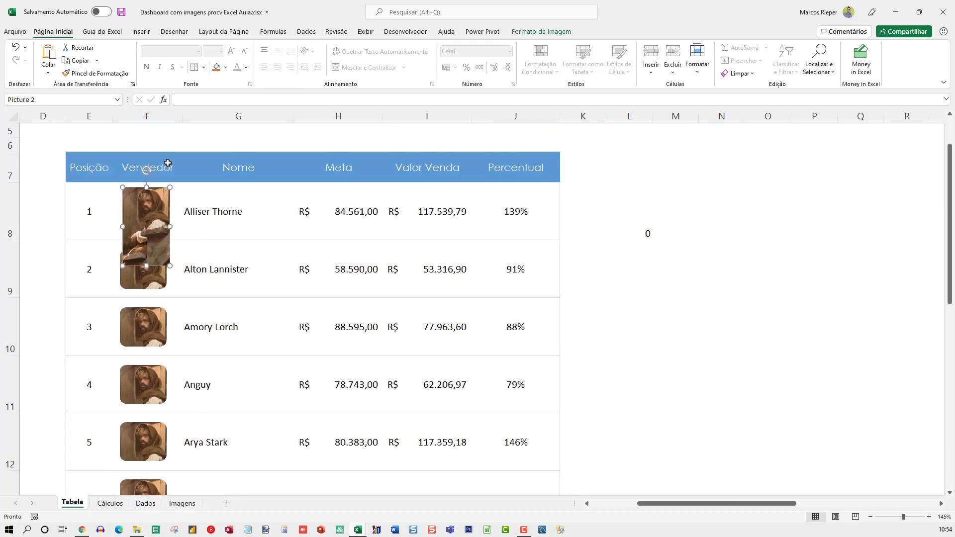
{"action": "left_click", "coordinate": [195, 99]}
{"action": "type", "text": "=pict1"}
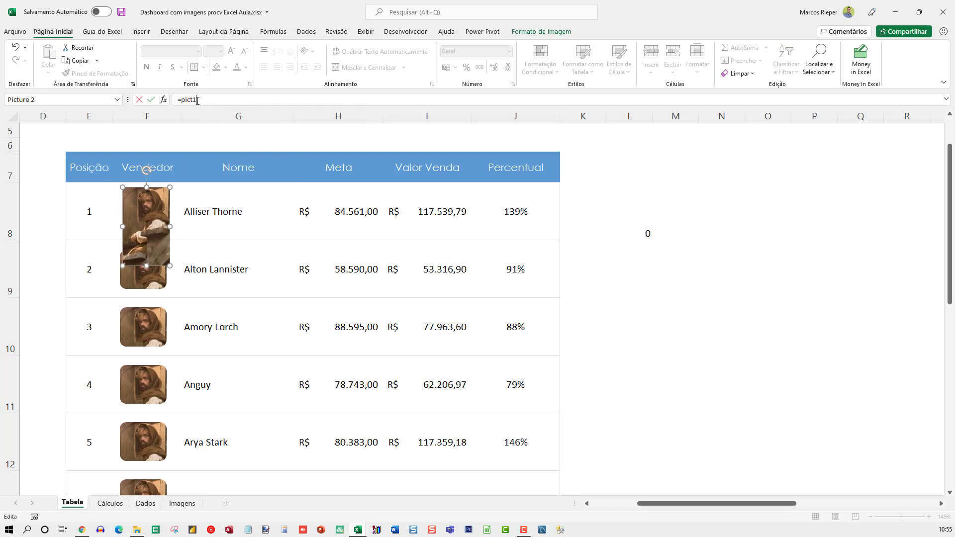
{"action": "key", "text": "Return"}
{"action": "left_click_drag", "start_coordinate": [163, 223], "coordinate": [155, 219]}
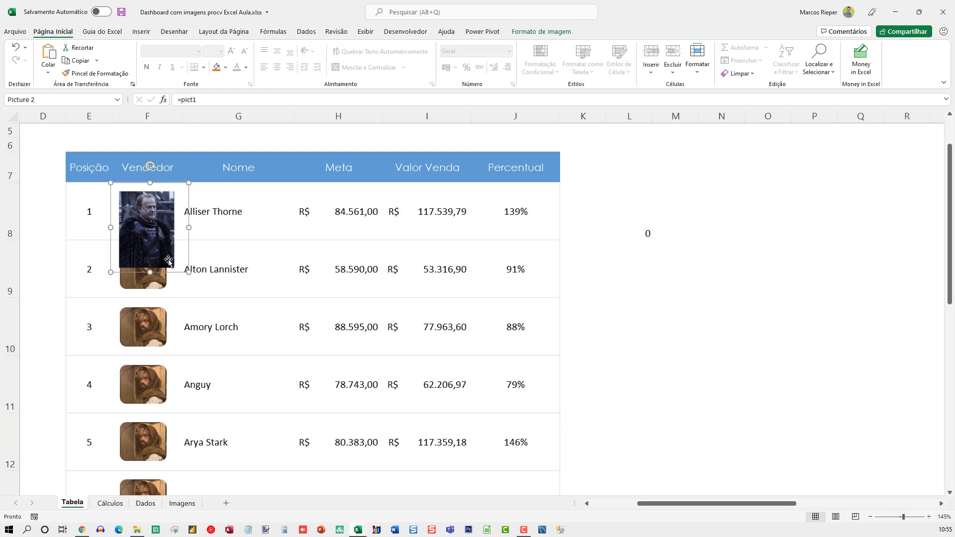
- Crop the pict1 photo on Tabela, trimming its white margins and lower part so it fits inside row 8
{"action": "left_click", "coordinate": [542, 32]}
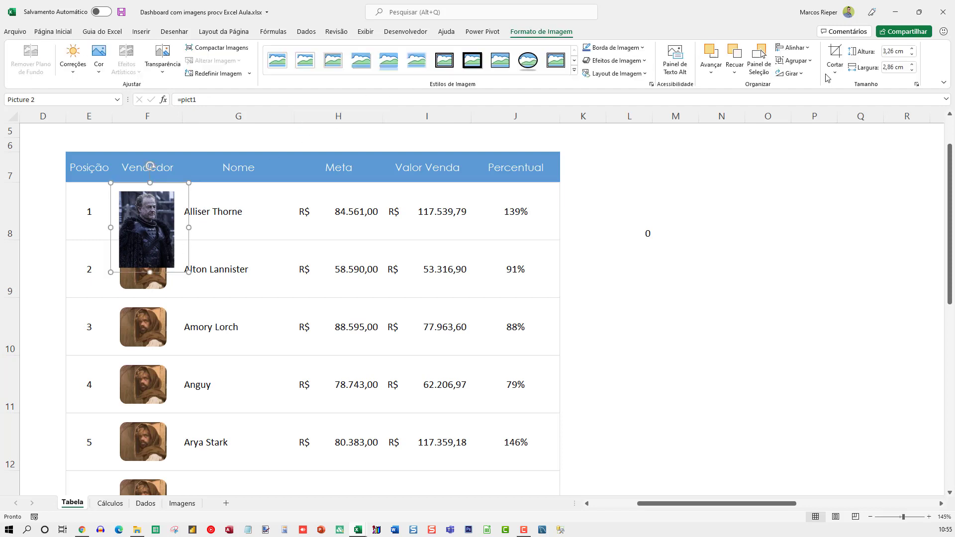
{"action": "left_click", "coordinate": [834, 70]}
{"action": "left_click", "coordinate": [852, 88]}
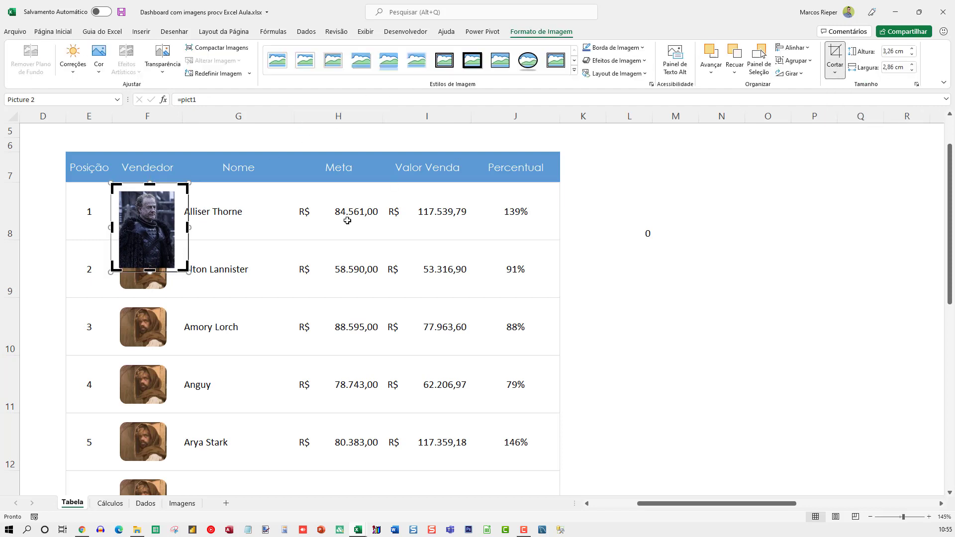
{"action": "left_click_drag", "start_coordinate": [151, 269], "coordinate": [150, 266]}
{"action": "left_click_drag", "start_coordinate": [188, 227], "coordinate": [174, 228]}
{"action": "left_click_drag", "start_coordinate": [116, 224], "coordinate": [120, 225]}
{"action": "left_click_drag", "start_coordinate": [145, 186], "coordinate": [145, 192]}
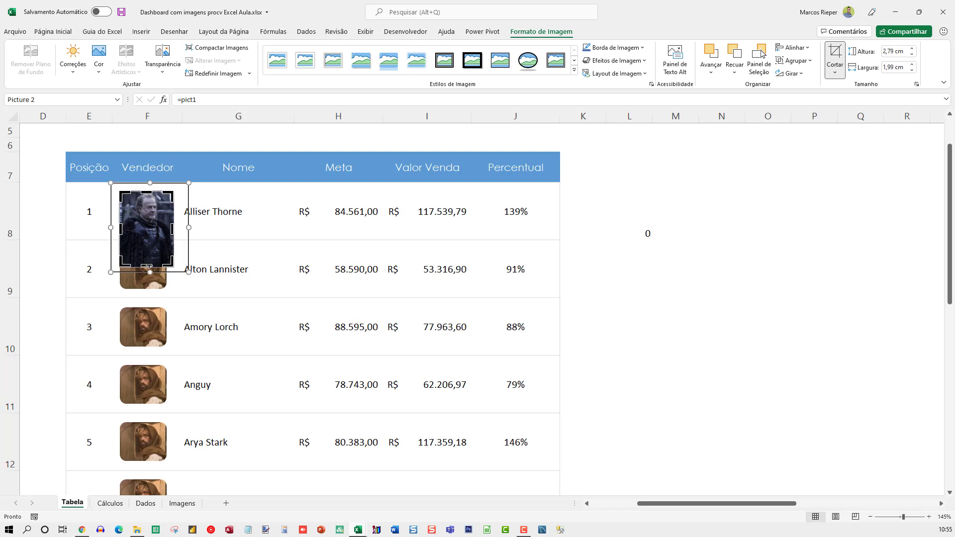
{"action": "left_click_drag", "start_coordinate": [149, 266], "coordinate": [153, 222]}
{"action": "left_click", "coordinate": [370, 239]}
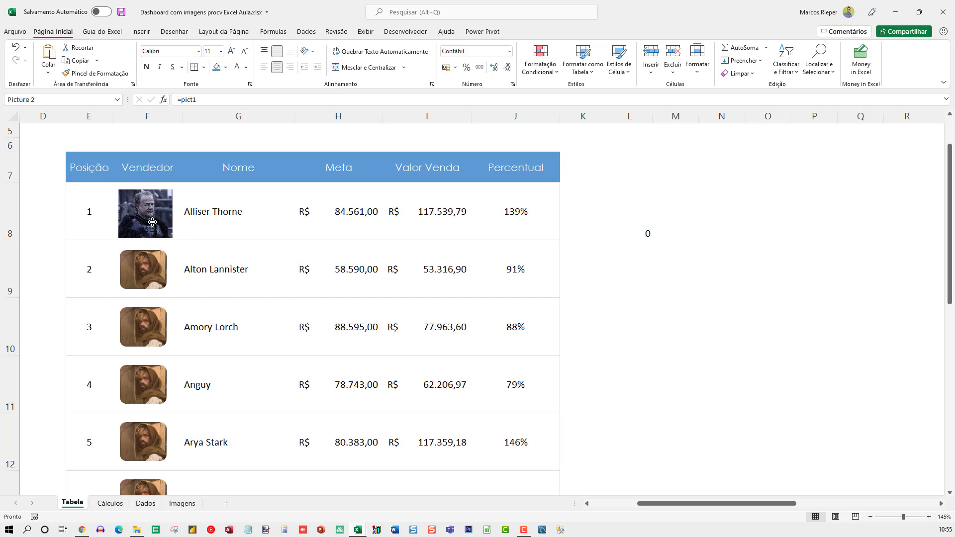
{"action": "left_click", "coordinate": [234, 244]}
- Set the Controle value in B9 of Cálculos to 2 and finally to 3, checking the first-row photo on Tabela each time
{"action": "left_click", "coordinate": [110, 503]}
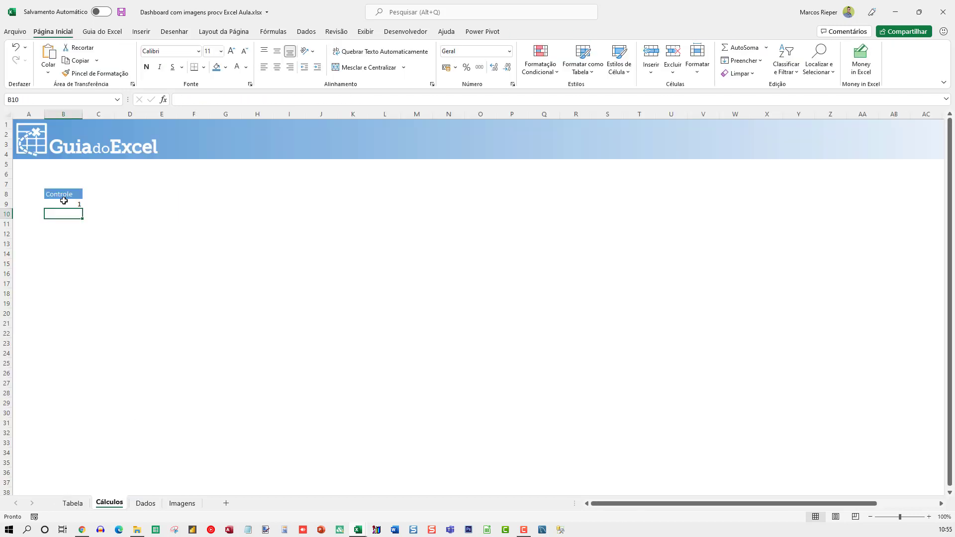
{"action": "left_click", "coordinate": [83, 502]}
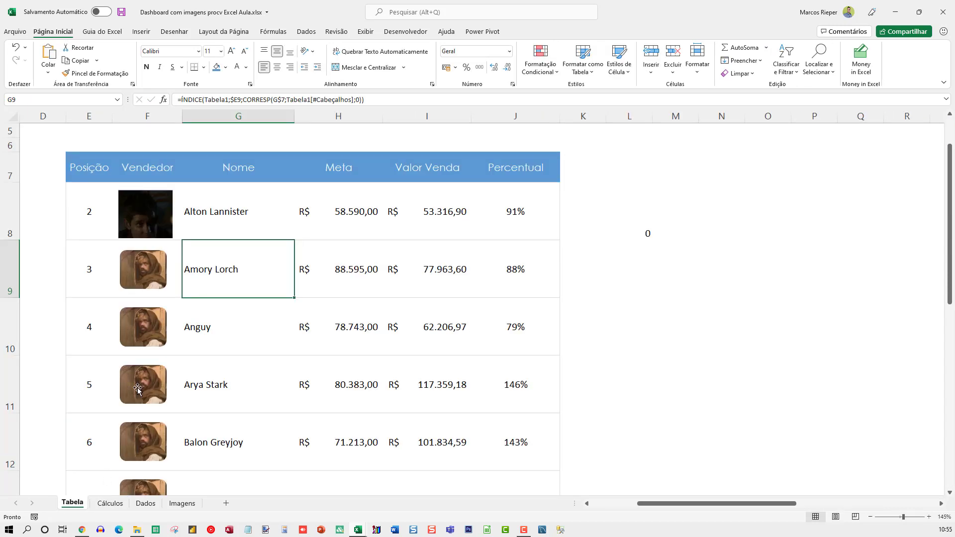
{"action": "left_click", "coordinate": [107, 504]}
{"action": "type", "text": "3"}
{"action": "key", "text": "Return"}
{"action": "left_click", "coordinate": [73, 503]}
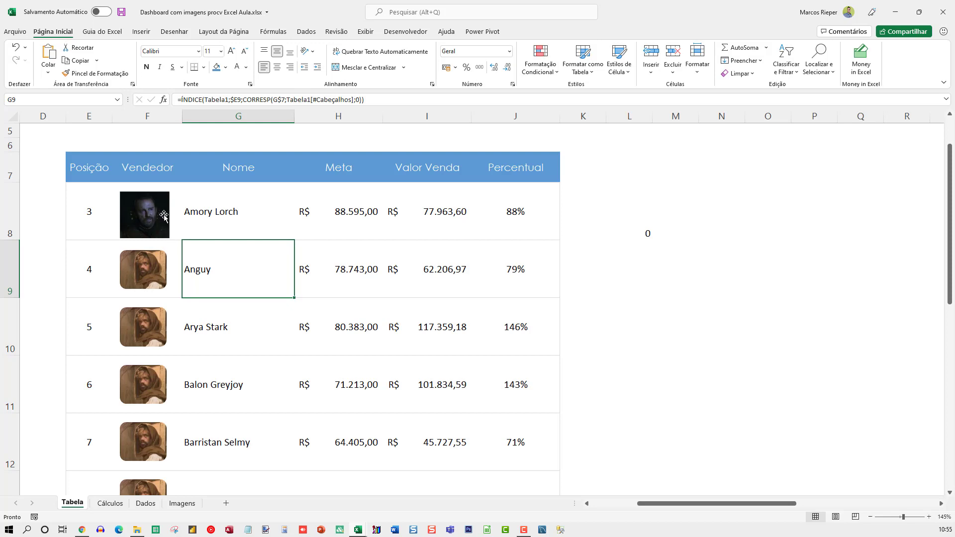
- Nudge the cropped pict1 photo slightly upward to fit within the first Vendedor row of Tabela
{"action": "left_click", "coordinate": [144, 212]}
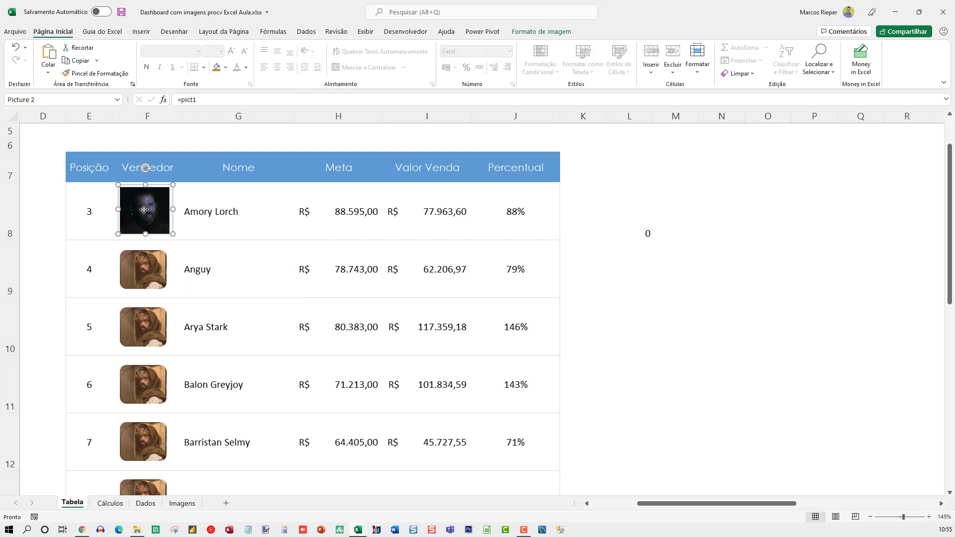
{"action": "left_click", "coordinate": [201, 229]}
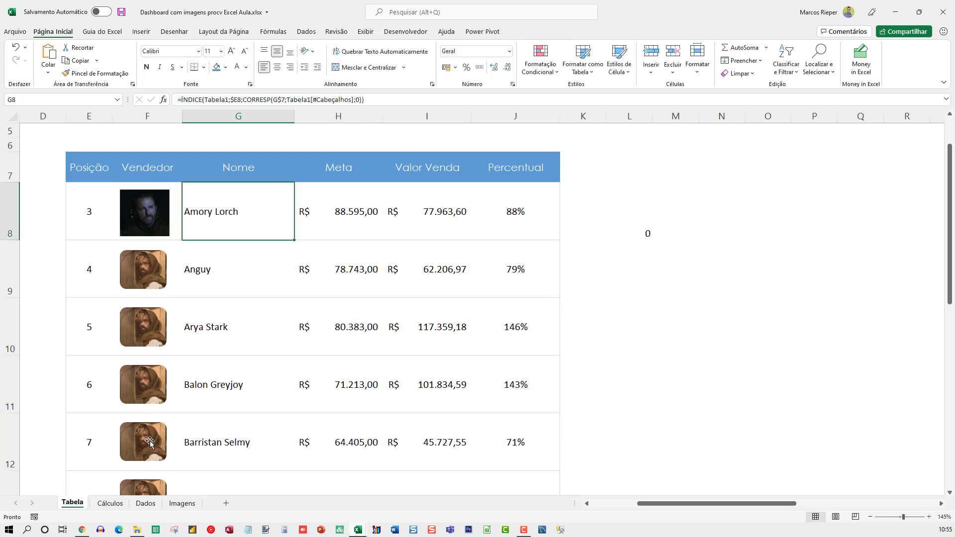
{"action": "left_click", "coordinate": [229, 264]}
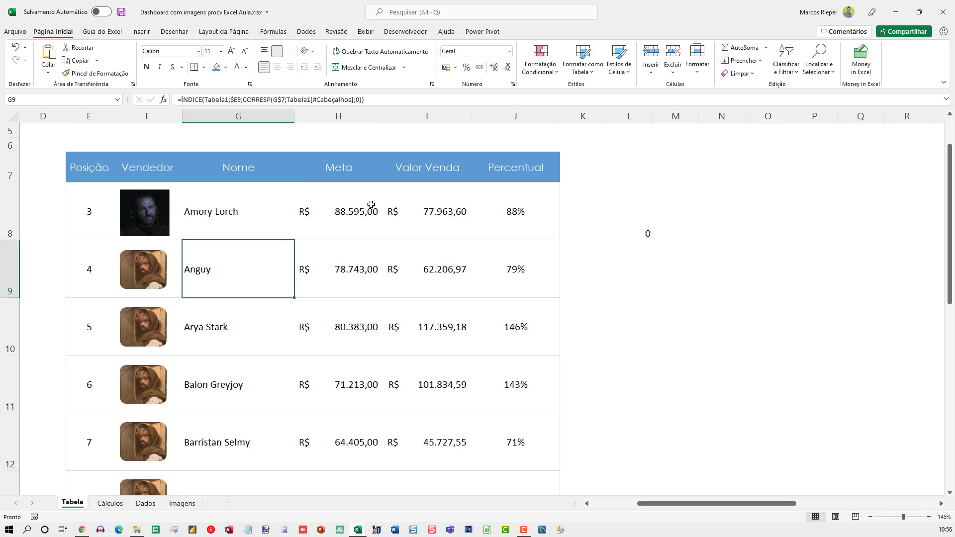
- Copy the formula of the defined name pict1 from the Name Manager and return to the Tabela sheet
{"action": "left_click", "coordinate": [280, 34]}
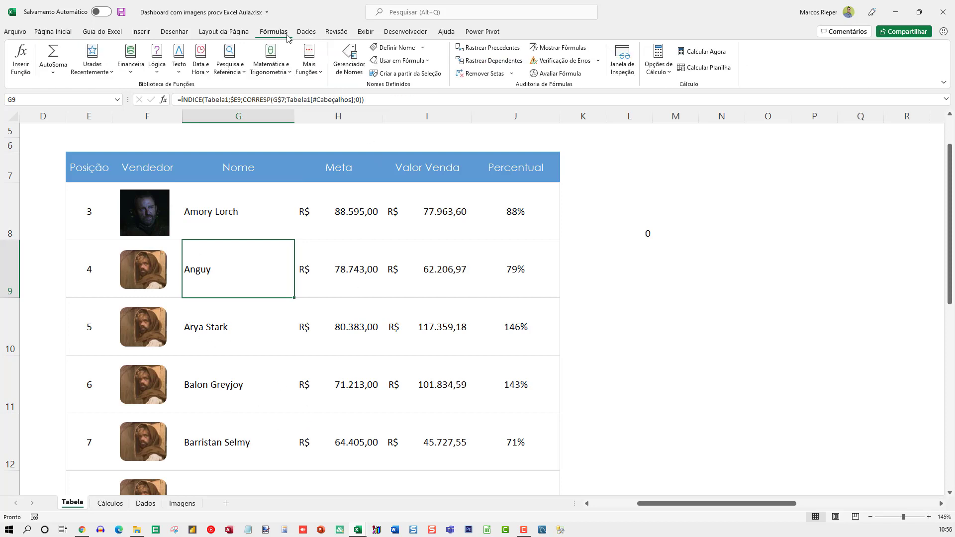
{"action": "left_click", "coordinate": [349, 59]}
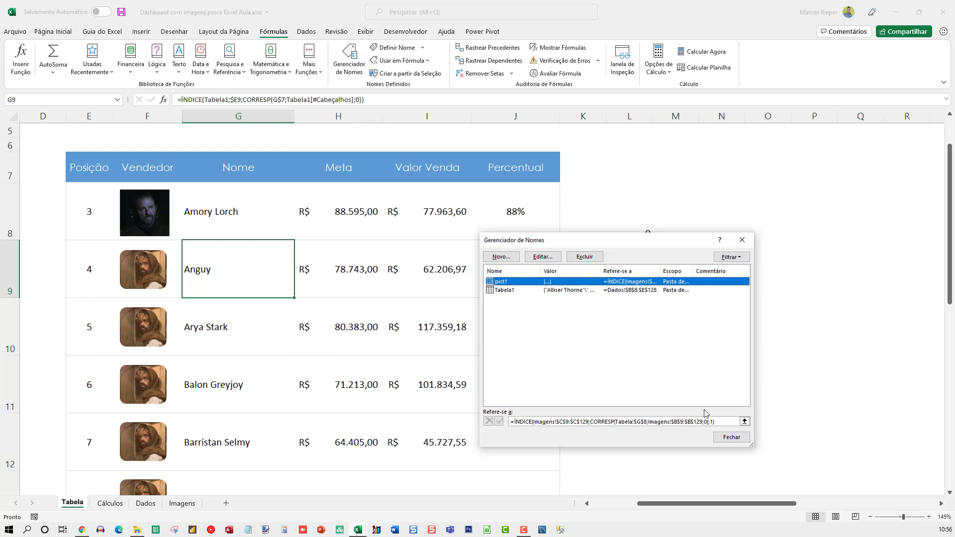
{"action": "left_click", "coordinate": [544, 421]}
{"action": "key", "text": "ctrl+c"}
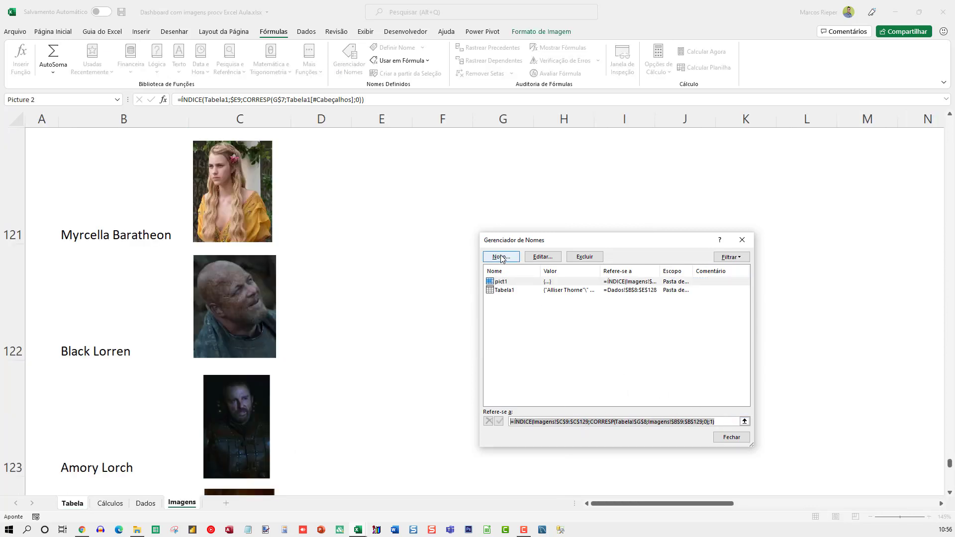
{"action": "left_click", "coordinate": [63, 502]}
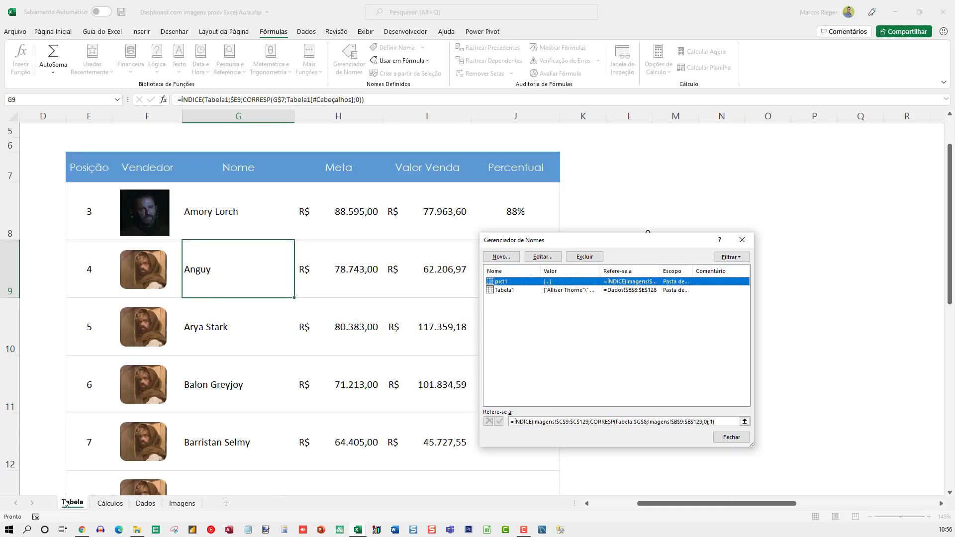
- Define the name pict2 as =ÍNDICE(Imagens!$C$9:$C$129;CORRESP(Tabela!$G$9;Imagens!$B$9:$B$129;0);1)
{"action": "left_click", "coordinate": [501, 257]}
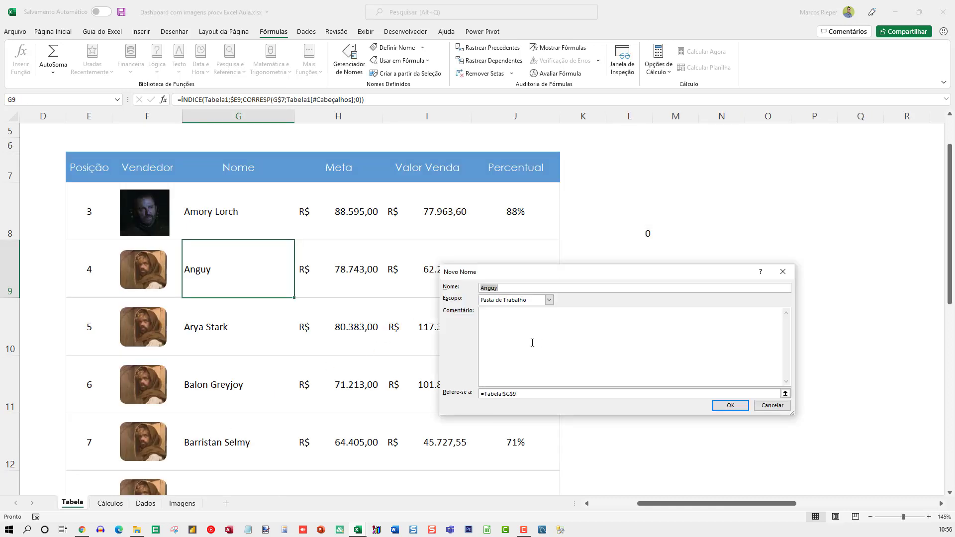
{"action": "left_click", "coordinate": [528, 396]}
{"action": "key", "text": "ctrl+v"}
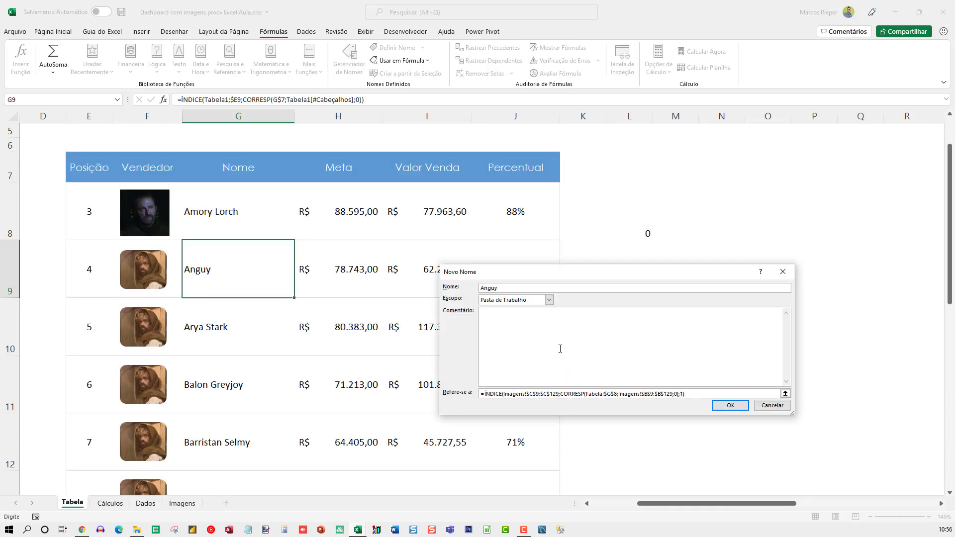
{"action": "left_click_drag", "start_coordinate": [505, 289], "coordinate": [445, 288]}
{"action": "type", "text": "pict2"}
{"action": "left_click", "coordinate": [617, 393]}
{"action": "key", "text": "BackSpace"}
{"action": "type", "text": "9"}
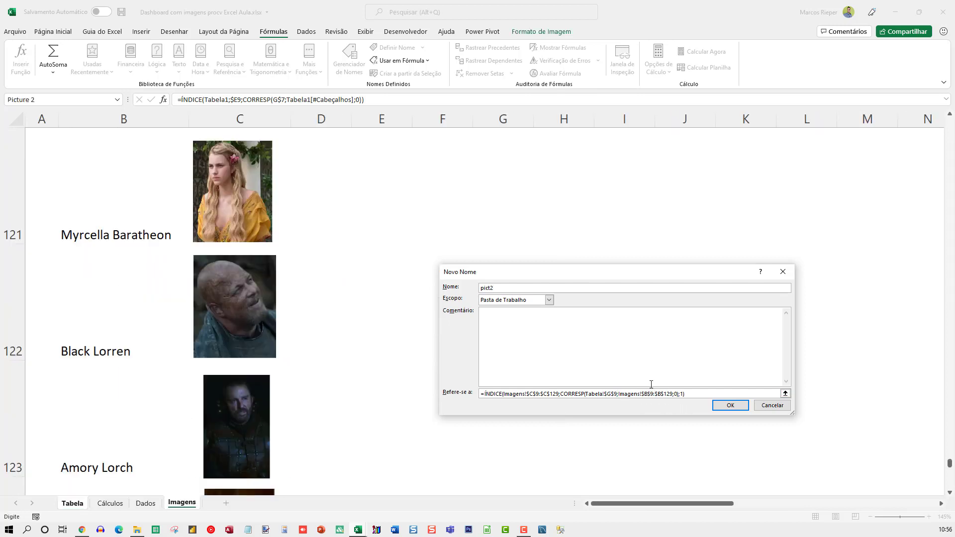
{"action": "left_click", "coordinate": [731, 405]}
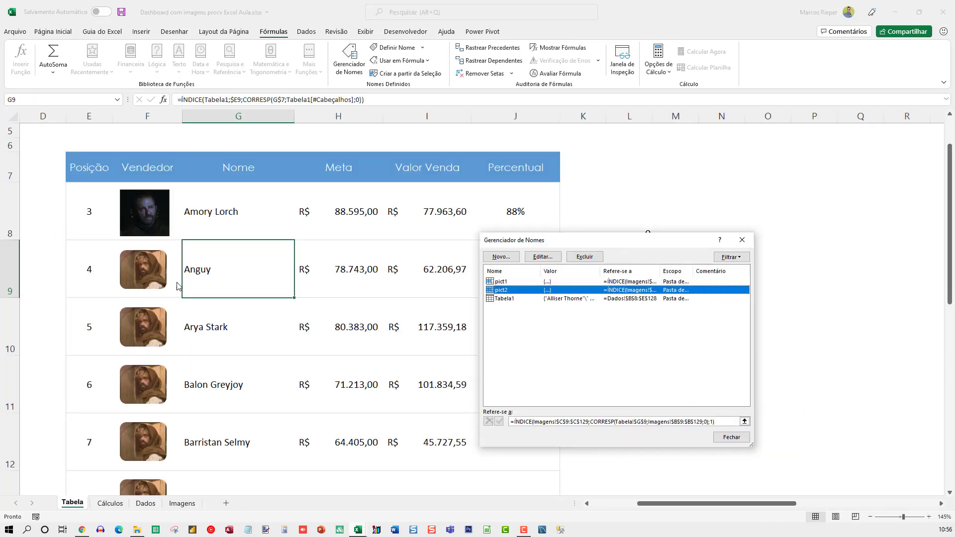
- Define the name pict3 with the copied ÍNDICE/CORRESP formula, changing its lookup cell to Tabela!$G$10
{"action": "left_click", "coordinate": [501, 257]}
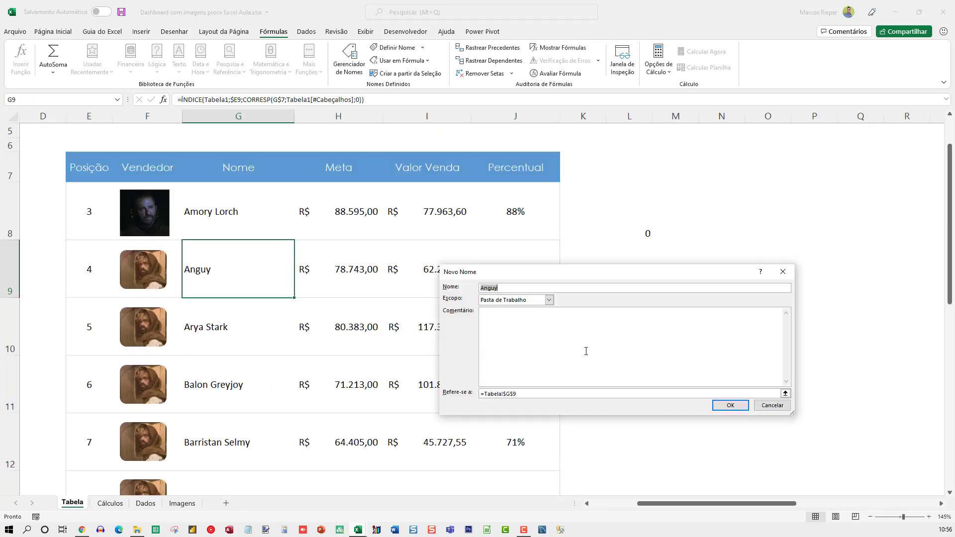
{"action": "type", "text": "pict3"}
{"action": "left_click", "coordinate": [559, 395]}
{"action": "key", "text": "ctrl+a"}
{"action": "key", "text": "ctrl+v"}
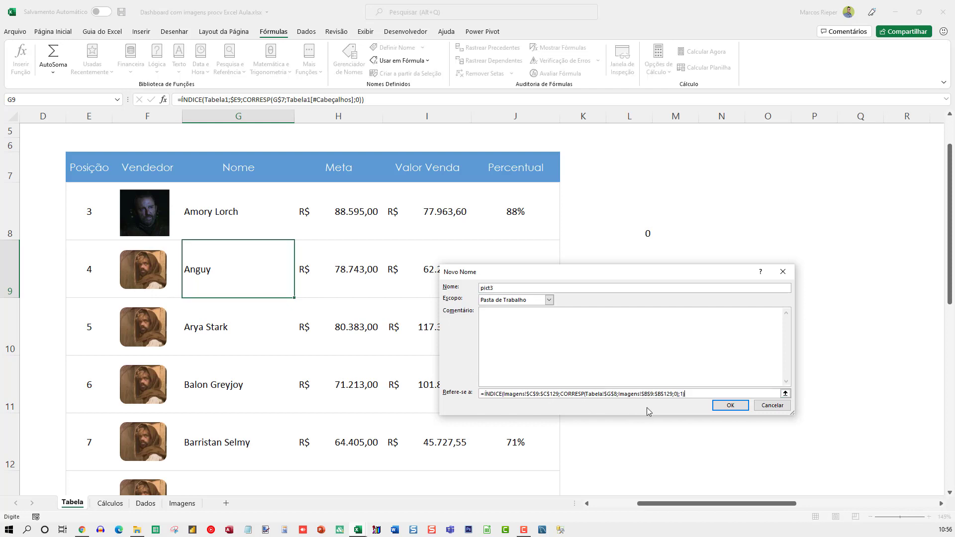
{"action": "key", "text": "BackSpace"}
{"action": "type", "text": "10"}
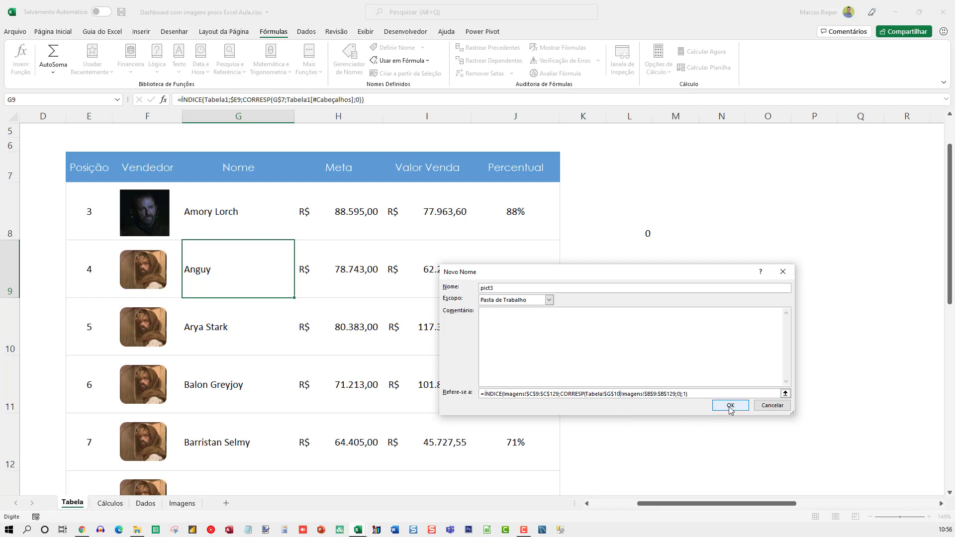
{"action": "left_click", "coordinate": [729, 406]}
- Define the name pict4 with the copied ÍNDICE/CORRESP formula, changing its lookup cell to Tabela!$G$11
{"action": "left_click", "coordinate": [502, 259]}
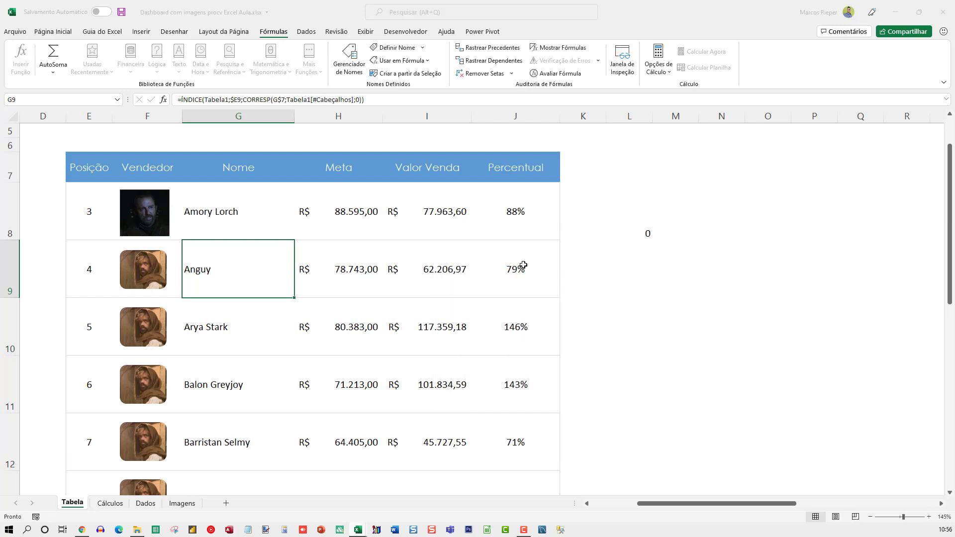
{"action": "left_click", "coordinate": [521, 396]}
{"action": "key", "text": "ctrl+v"}
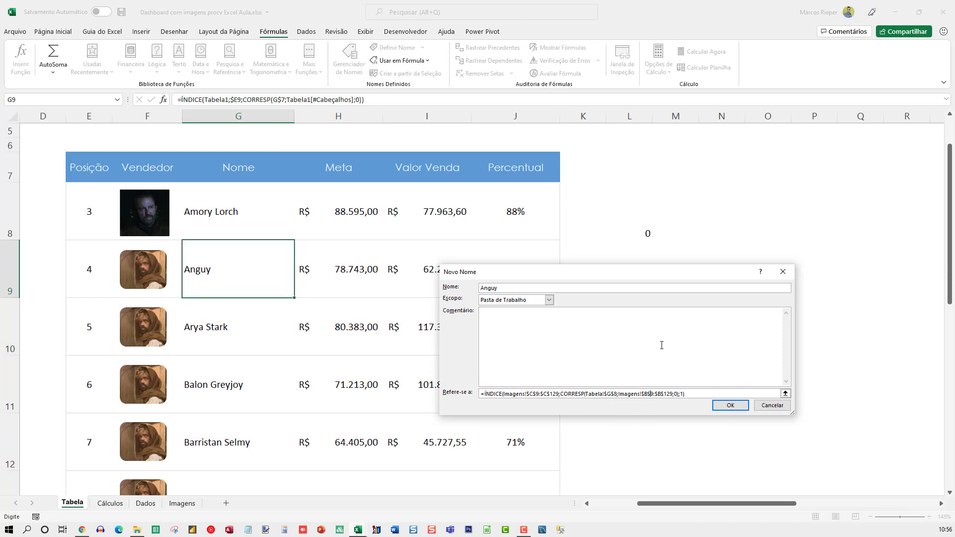
{"action": "left_click", "coordinate": [619, 393]}
{"action": "key", "text": "BackSpace"}
{"action": "type", "text": "11"}
{"action": "double_click", "coordinate": [501, 288]}
{"action": "type", "text": "img"}
{"action": "key", "text": "Return"}
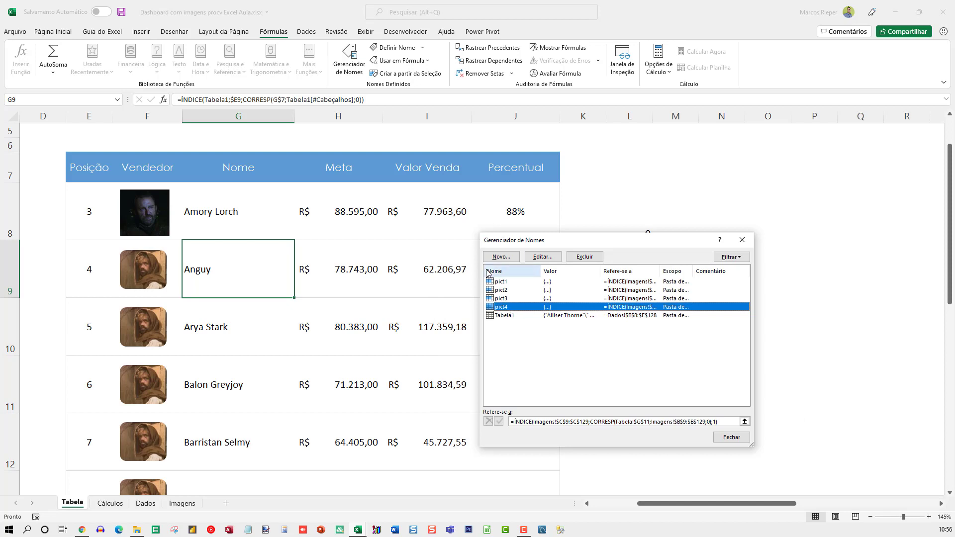
- Copy the pict4 formula and define the name pict5 from it, changing the lookup cell to Tabela!$G$12
{"action": "left_click", "coordinate": [723, 421]}
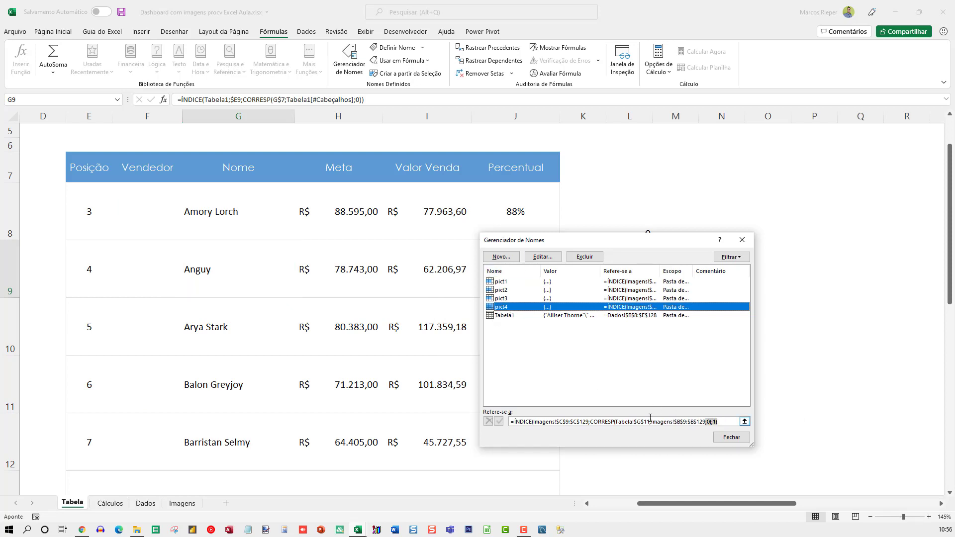
{"action": "left_click", "coordinate": [512, 258]}
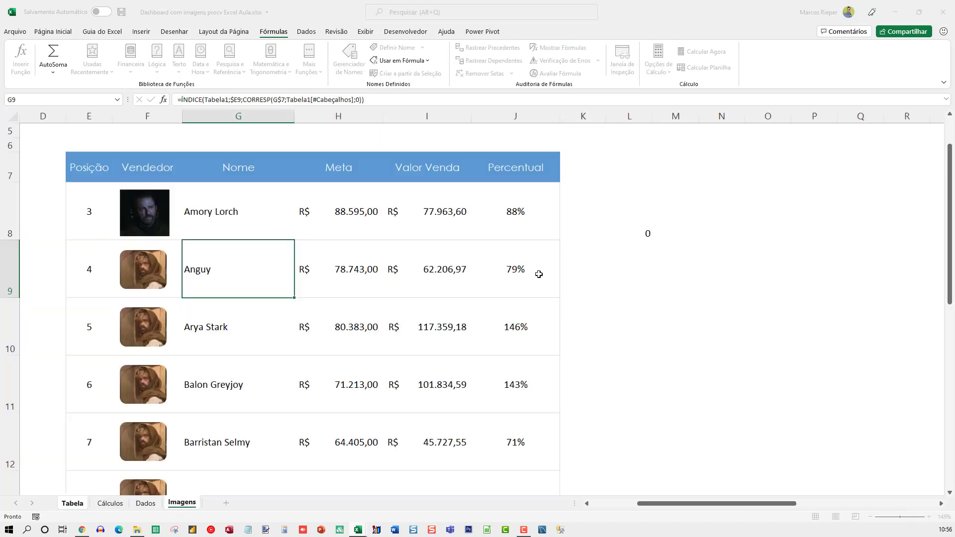
{"action": "left_click", "coordinate": [631, 393]}
{"action": "key", "text": "ctrl+v"}
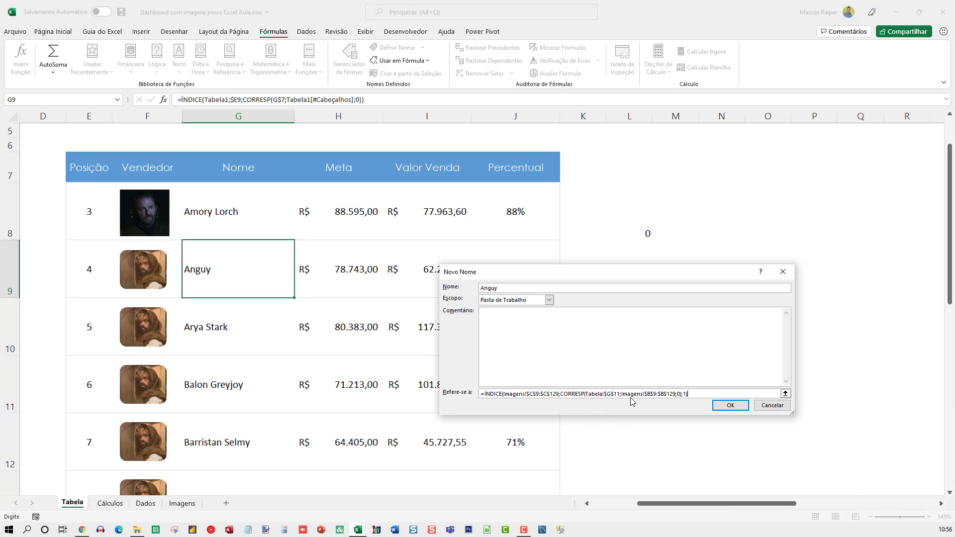
{"action": "key", "text": "BackSpace"}
{"action": "type", "text": "2"}
{"action": "left_click_drag", "start_coordinate": [499, 288], "coordinate": [442, 282]}
{"action": "type", "text": "pi"}
{"action": "left_click", "coordinate": [727, 404]}
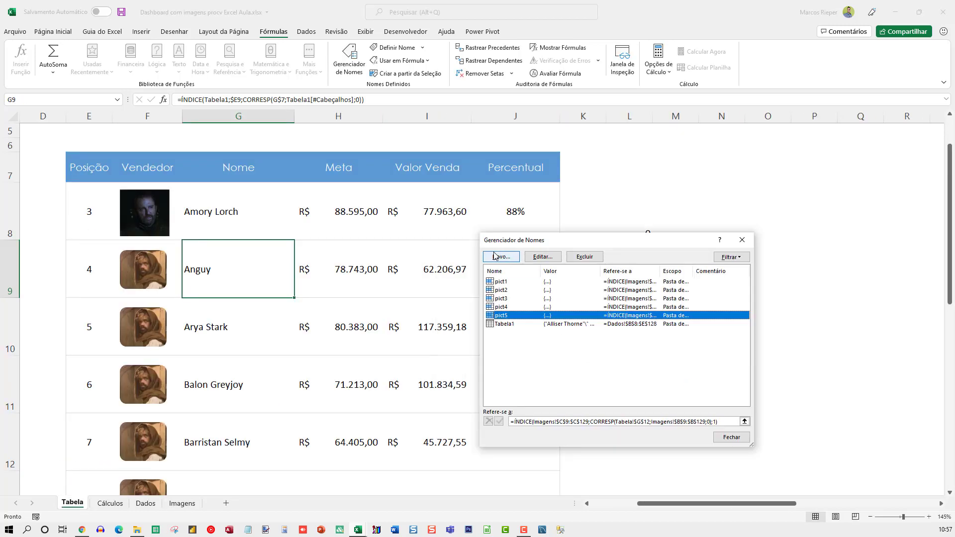
- Define the name pict6 with the copied ÍNDICE/CORRESP formula, changing its lookup cell to Tabela!$G$13
{"action": "left_click", "coordinate": [500, 257]}
{"action": "left_click_drag", "start_coordinate": [522, 393], "coordinate": [480, 393]}
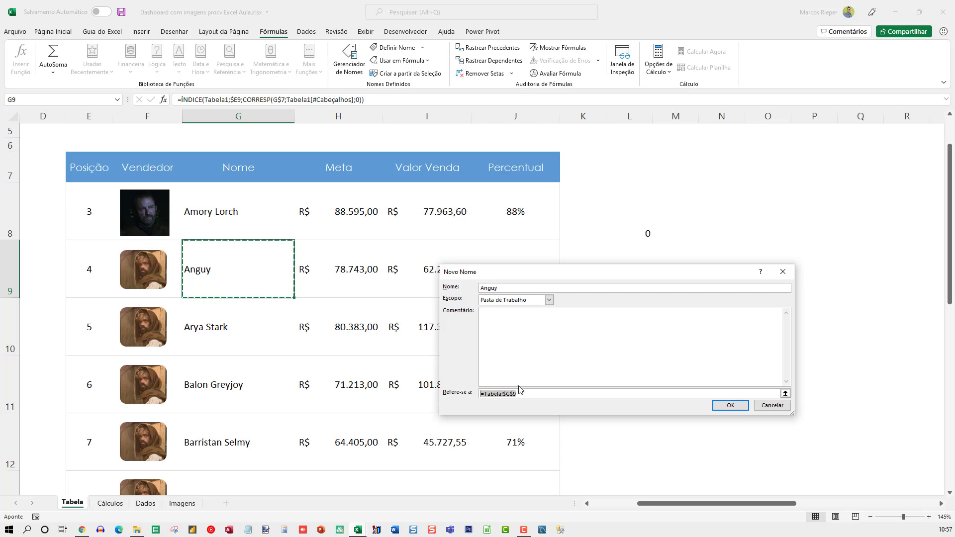
{"action": "key", "text": "ctrl+v"}
{"action": "type", "text": "i"}
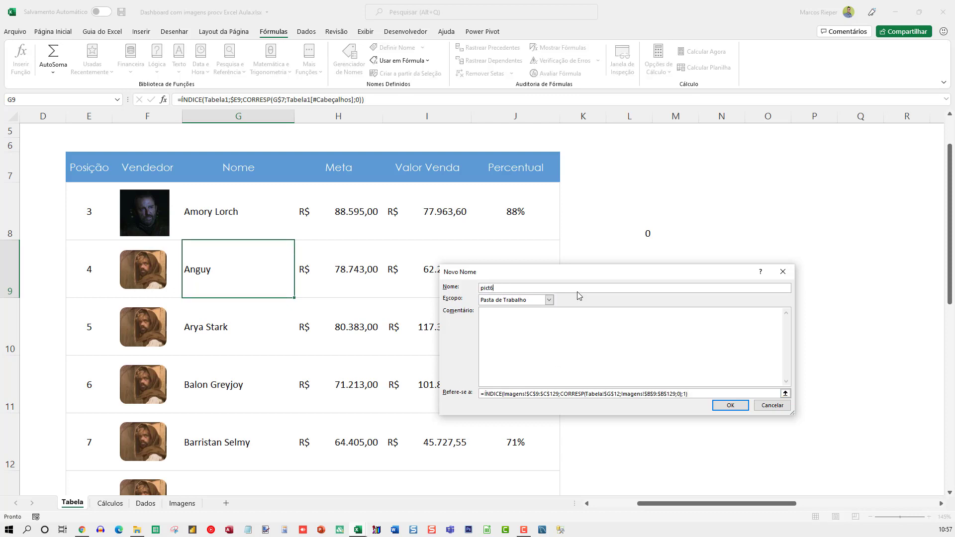
{"action": "left_click", "coordinate": [621, 393]}
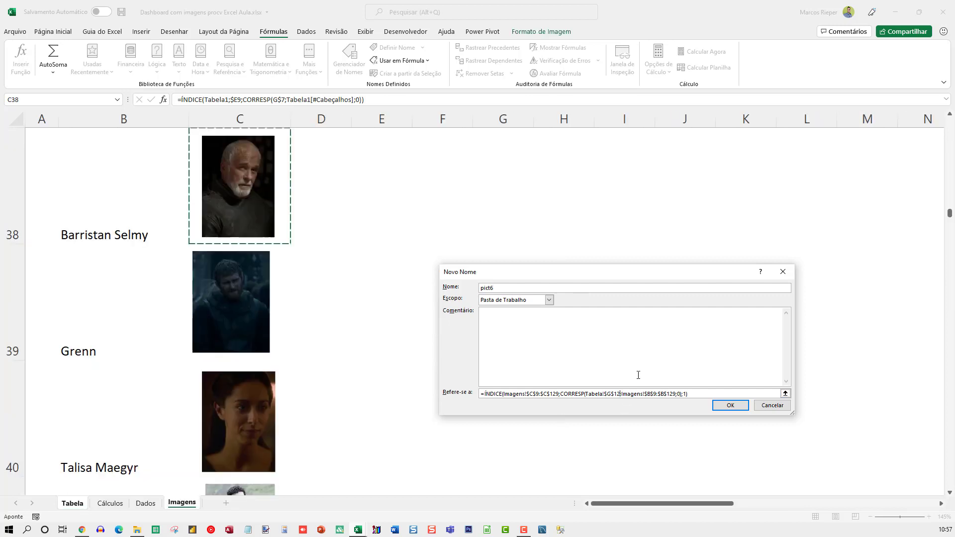
{"action": "key", "text": "BackSpace"}
{"action": "type", "text": "3"}
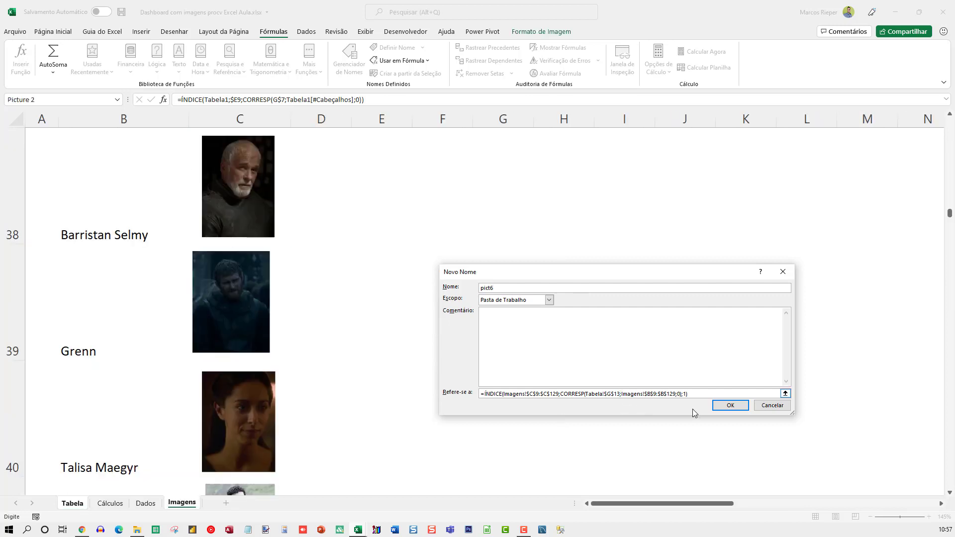
{"action": "left_click", "coordinate": [721, 409]}
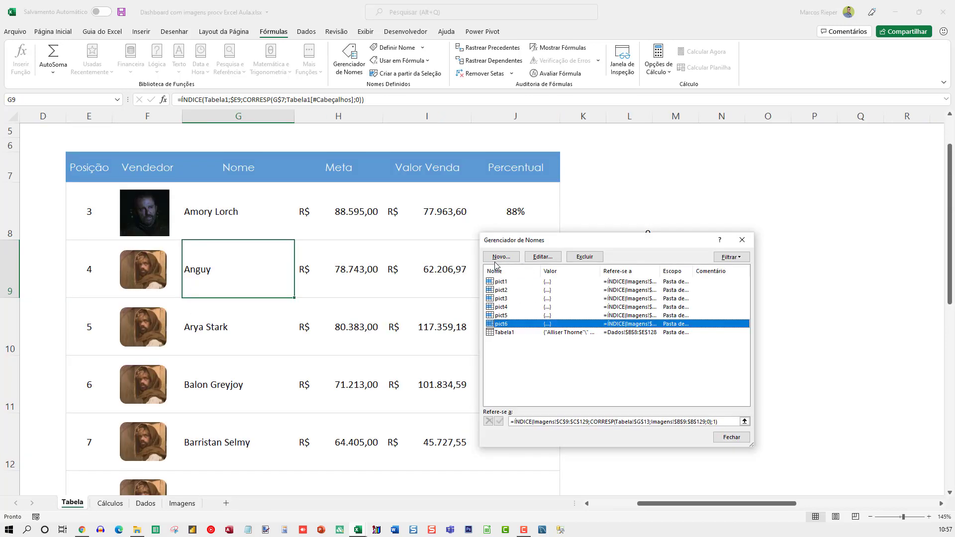
- Define the name pict7 with the copied ÍNDICE/CORRESP formula and close the name manager
{"action": "left_click", "coordinate": [501, 263]}
{"action": "type", "text": "p"}
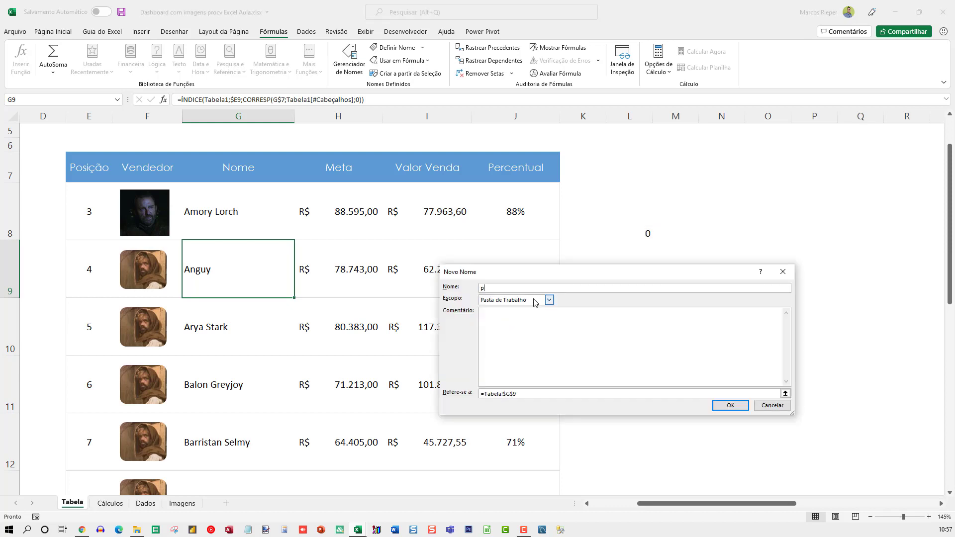
{"action": "triple_click", "coordinate": [539, 393]}
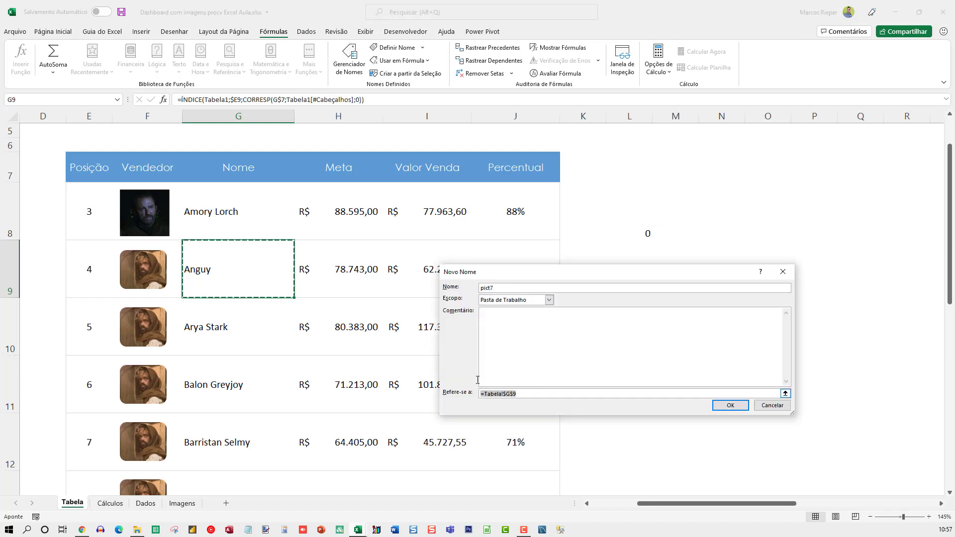
{"action": "key", "text": "ctrl+v"}
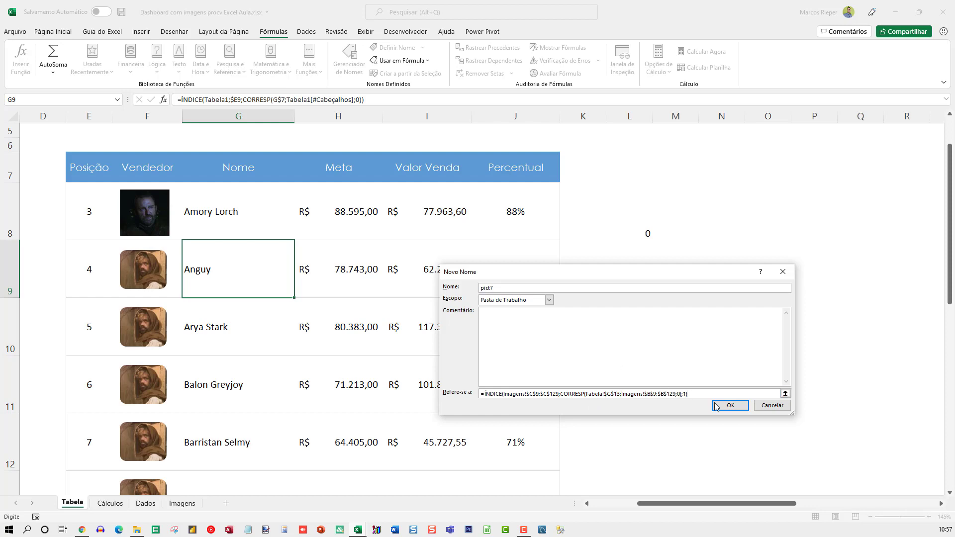
{"action": "left_click", "coordinate": [730, 405]}
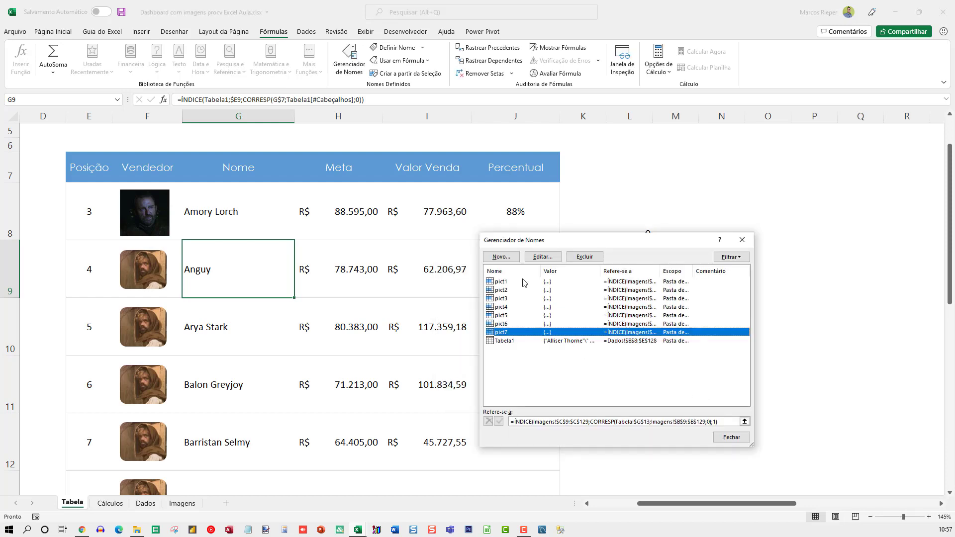
{"action": "left_click", "coordinate": [731, 436]}
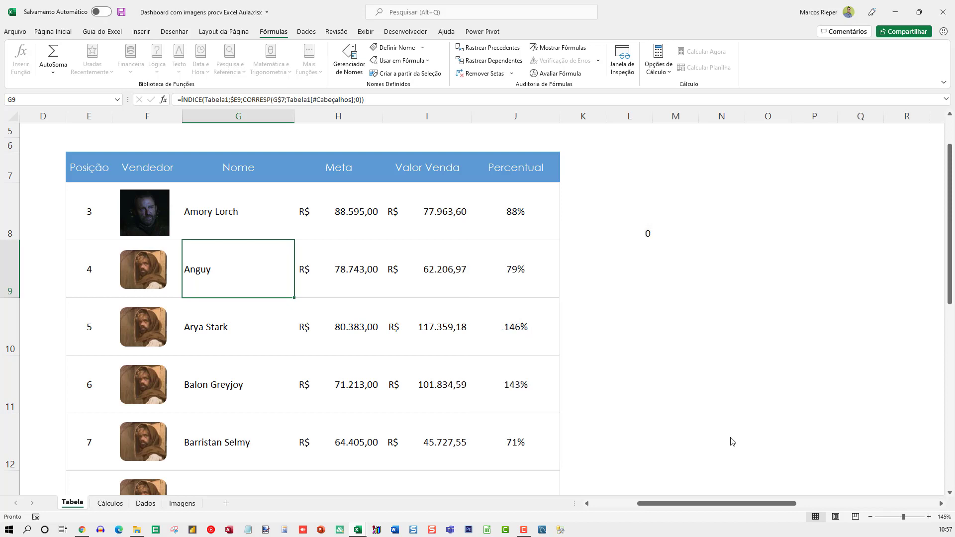
- Try to link the static picture in the position 4 row to the name with the formula =pict2
{"action": "left_click", "coordinate": [141, 277]}
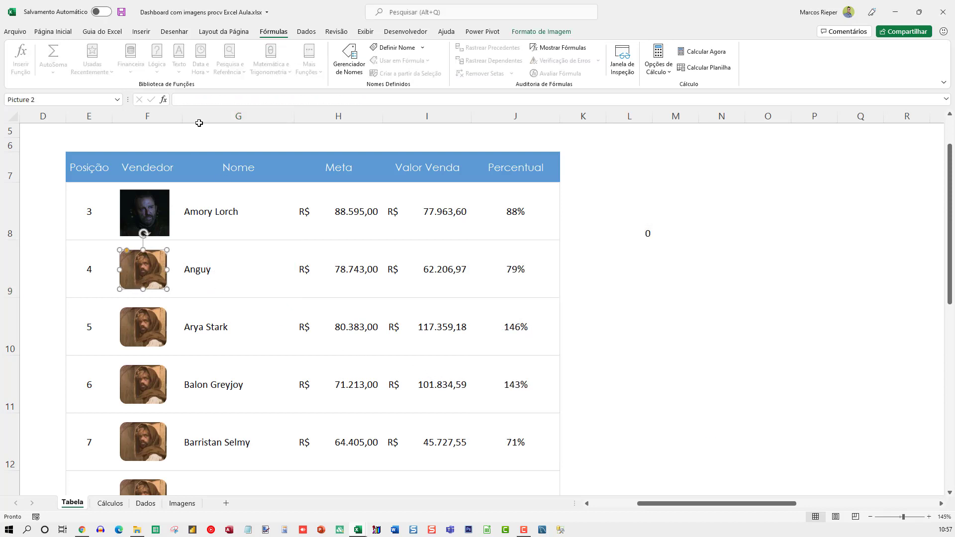
{"action": "left_click", "coordinate": [226, 100]}
{"action": "type", "text": "=pict2"}
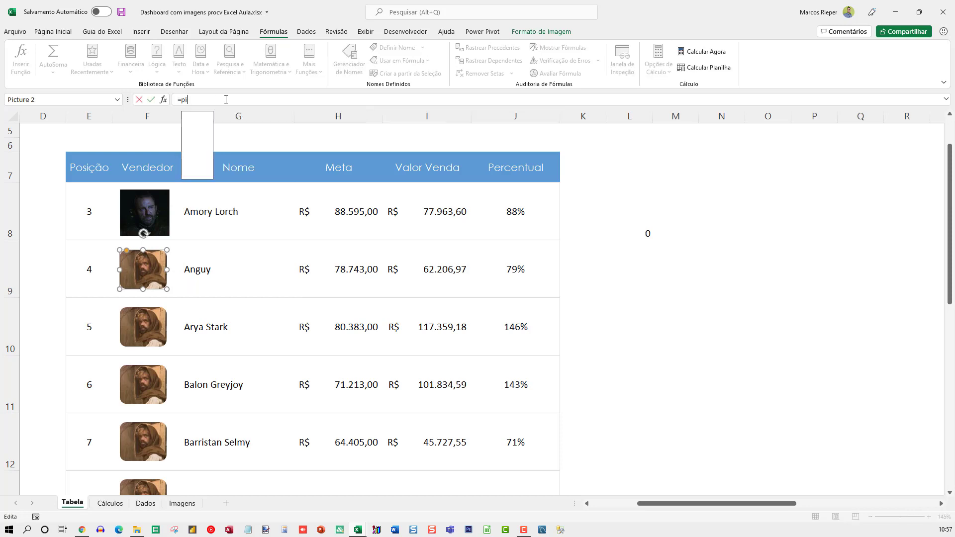
{"action": "key", "text": "Return"}
{"action": "left_click", "coordinate": [238, 301]}
- Delete the six static placeholder pictures from the Vendedor column in rows 9 to 14
{"action": "left_click", "coordinate": [175, 279]}
{"action": "key", "text": "Delete"}
{"action": "left_click", "coordinate": [149, 325]}
{"action": "key", "text": "Delete"}
{"action": "scroll", "coordinate": [143, 348], "scroll_direction": "down", "scroll_amount": 2}
{"action": "left_click", "coordinate": [145, 298]}
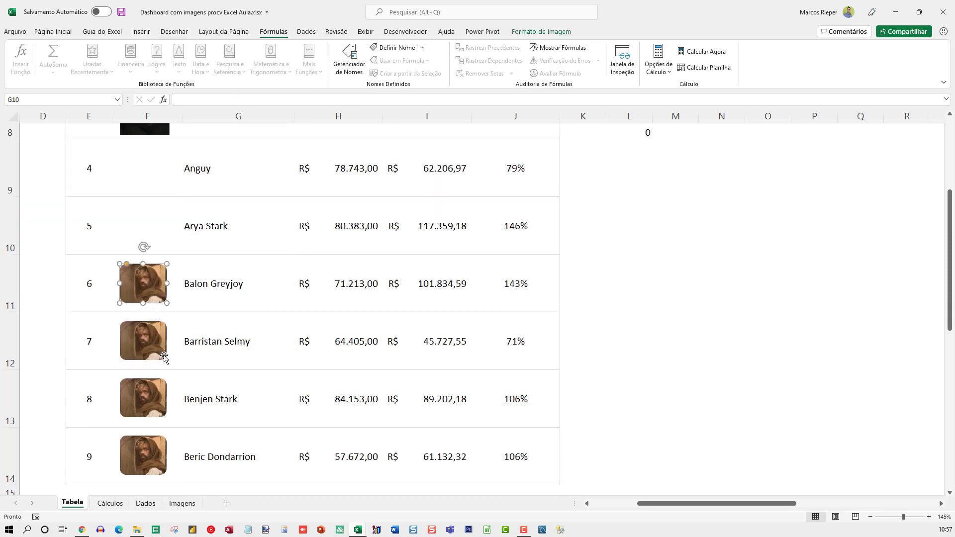
{"action": "key", "text": "Delete"}
{"action": "left_click", "coordinate": [162, 354]}
{"action": "key", "text": "Delete"}
{"action": "left_click", "coordinate": [158, 399]}
{"action": "key", "text": "Delete"}
{"action": "left_click", "coordinate": [156, 453]}
{"action": "key", "text": "Delete"}
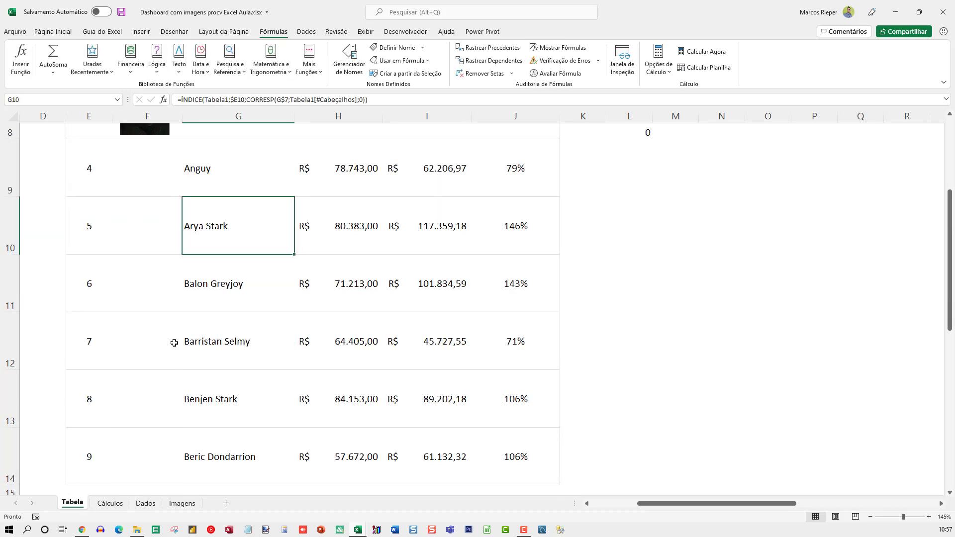
- Try to duplicate the linked photo from row 8 into row 9 and relink the copy to pict2
{"action": "scroll", "coordinate": [174, 343], "scroll_direction": "up", "scroll_amount": 3}
{"action": "left_click", "coordinate": [134, 264]}
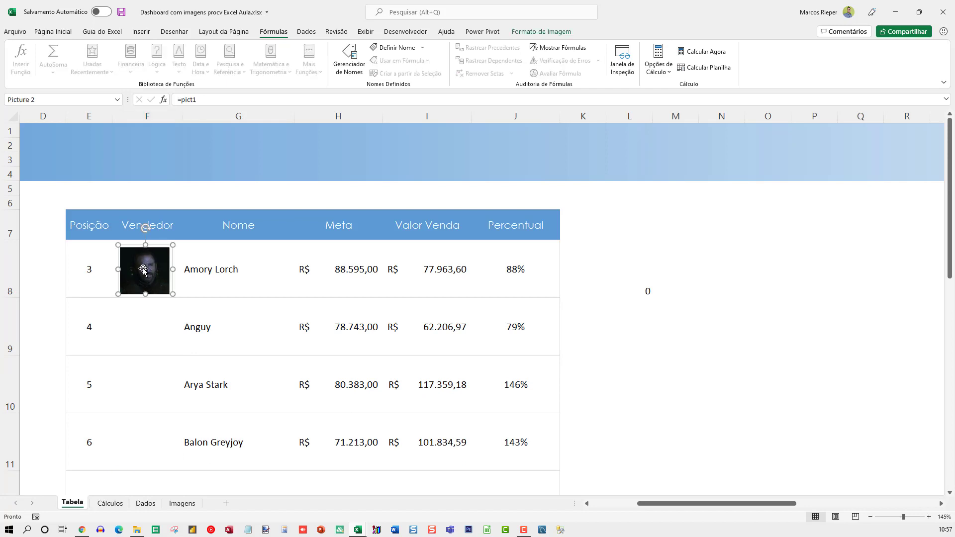
{"action": "left_click_drag", "start_coordinate": [143, 268], "coordinate": [145, 326]}
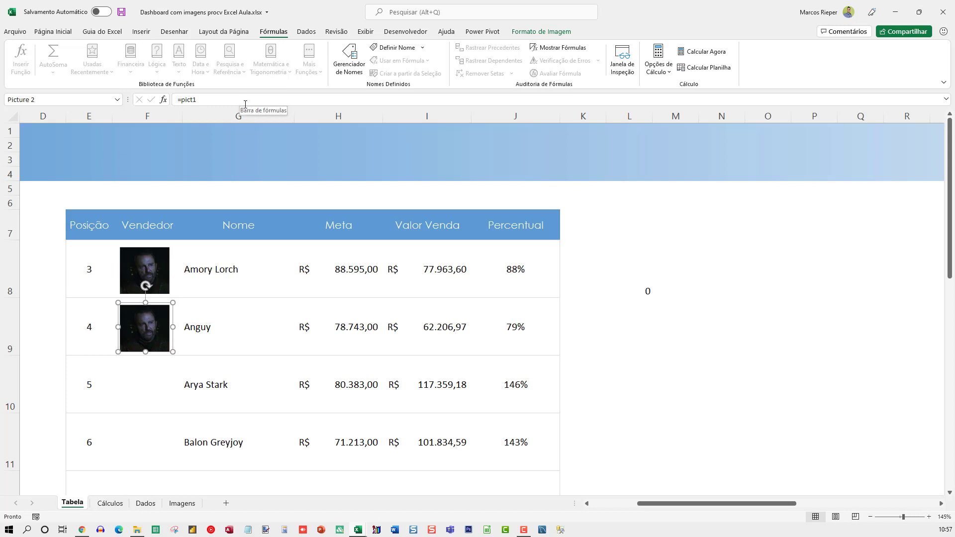
{"action": "key", "text": "Delete"}
{"action": "type", "text": "2"}
{"action": "key", "text": "Escape"}
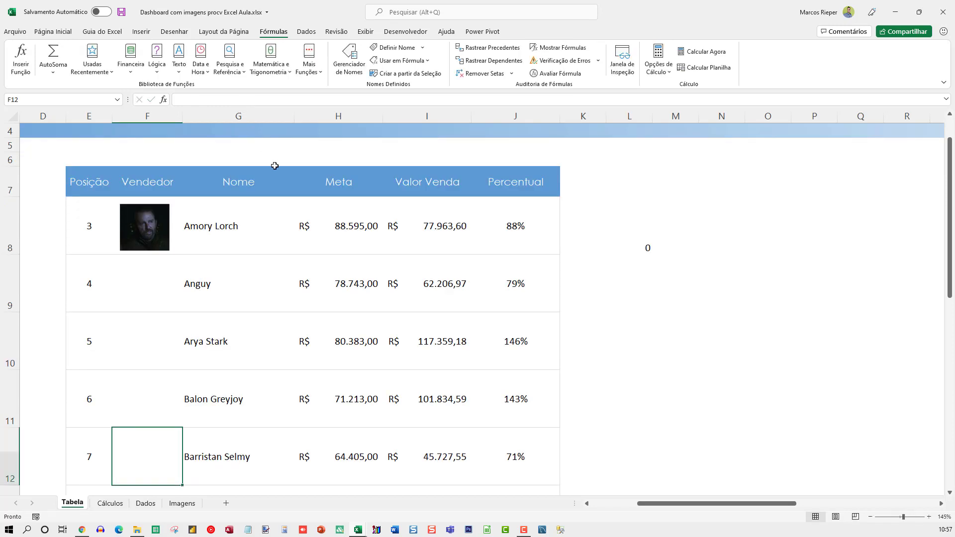
- Duplicate the linked photo from row 8 into cell F9 and set the copy's formula to =pict2
{"action": "left_click", "coordinate": [154, 273]}
{"action": "scroll", "coordinate": [218, 279], "scroll_direction": "up", "scroll_amount": 1}
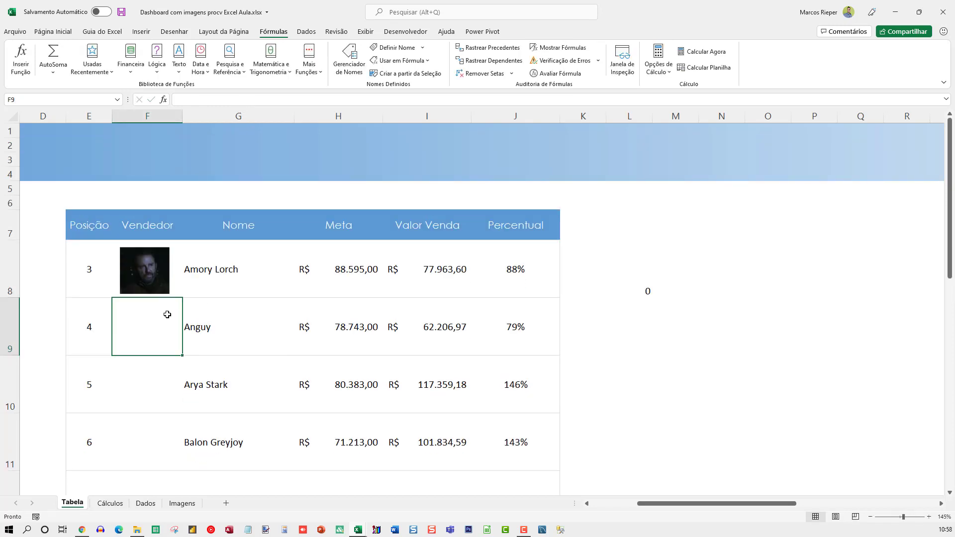
{"action": "left_click", "coordinate": [156, 273]}
{"action": "left_click_drag", "start_coordinate": [150, 271], "coordinate": [213, 316]}
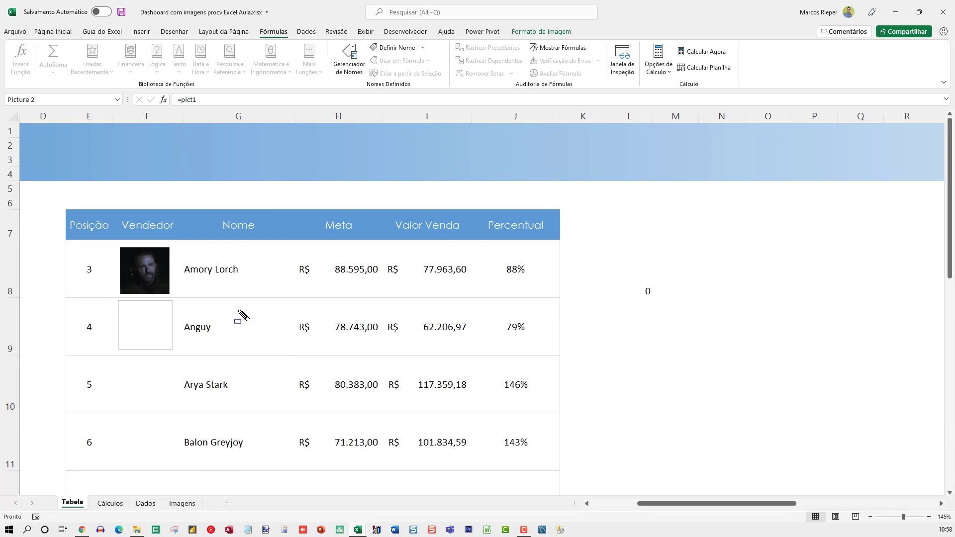
{"action": "left_click", "coordinate": [163, 323]}
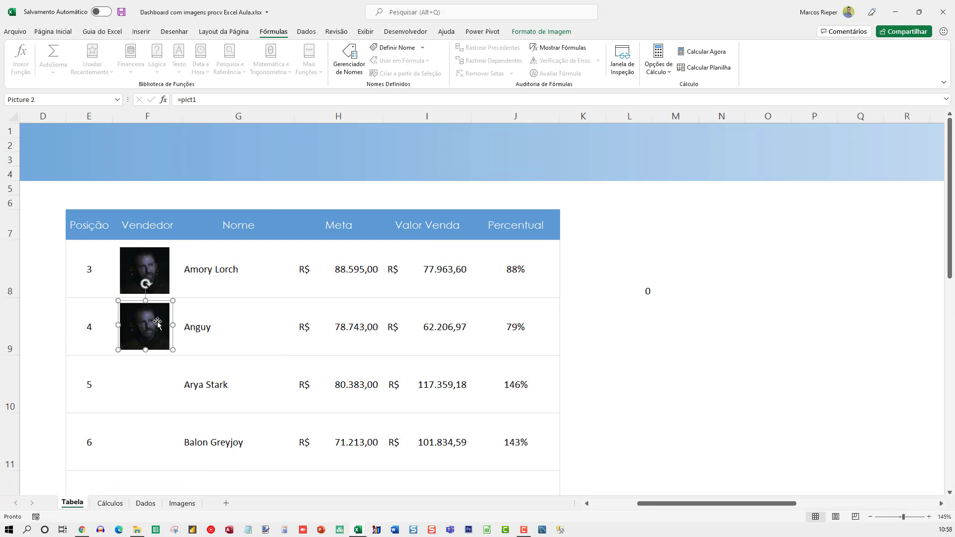
{"action": "left_click", "coordinate": [220, 102]}
{"action": "key", "text": "BackSpace"}
{"action": "type", "text": "2"}
{"action": "key", "text": "Return"}
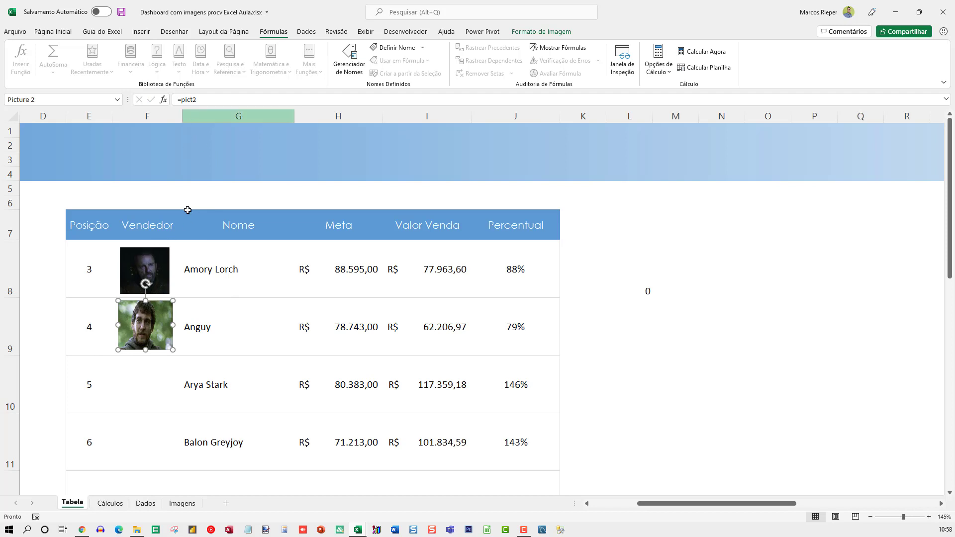
{"action": "left_click", "coordinate": [218, 331]}
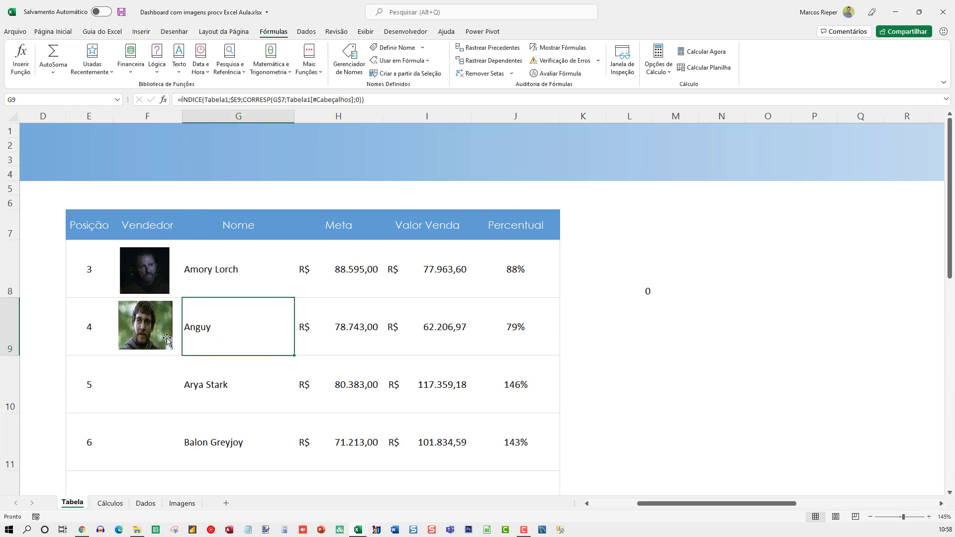
- Duplicate the row 9 photo into cell F10 and undo the stray entry of 3 in cell G9
{"action": "left_click", "coordinate": [153, 333]}
{"action": "left_click_drag", "start_coordinate": [154, 333], "coordinate": [145, 392]}
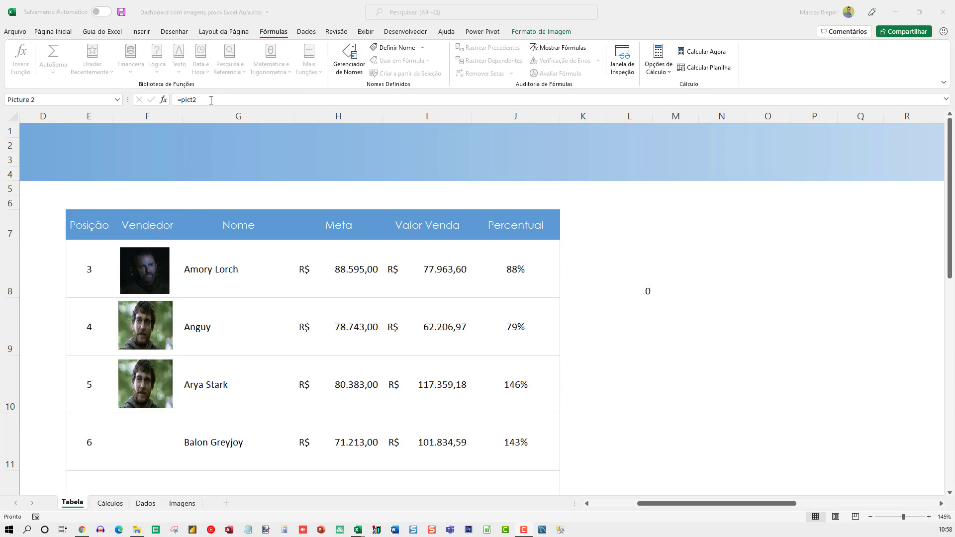
{"action": "key", "text": "BackSpace"}
{"action": "type", "text": "3"}
{"action": "key", "text": "Escape"}
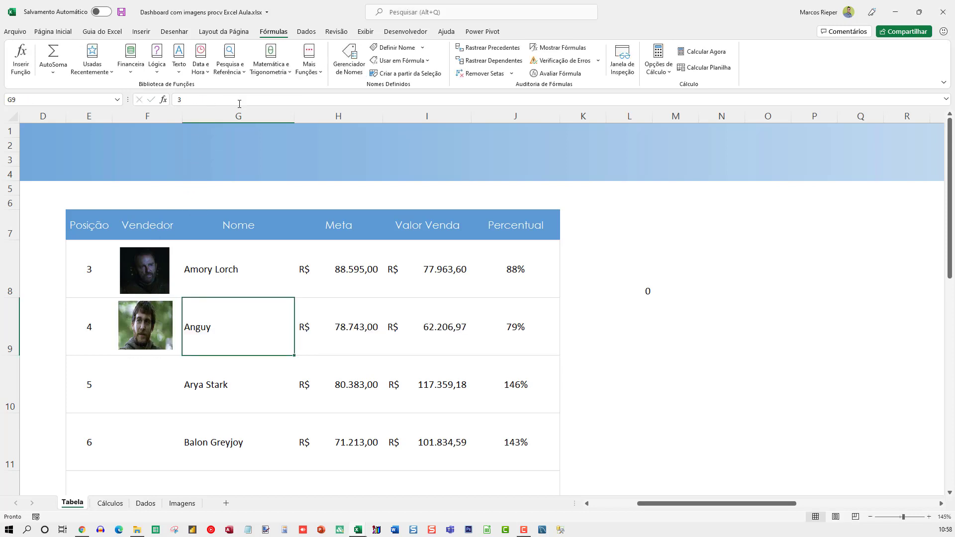
{"action": "left_click", "coordinate": [223, 382]}
{"action": "key", "text": "ctrl+z"}
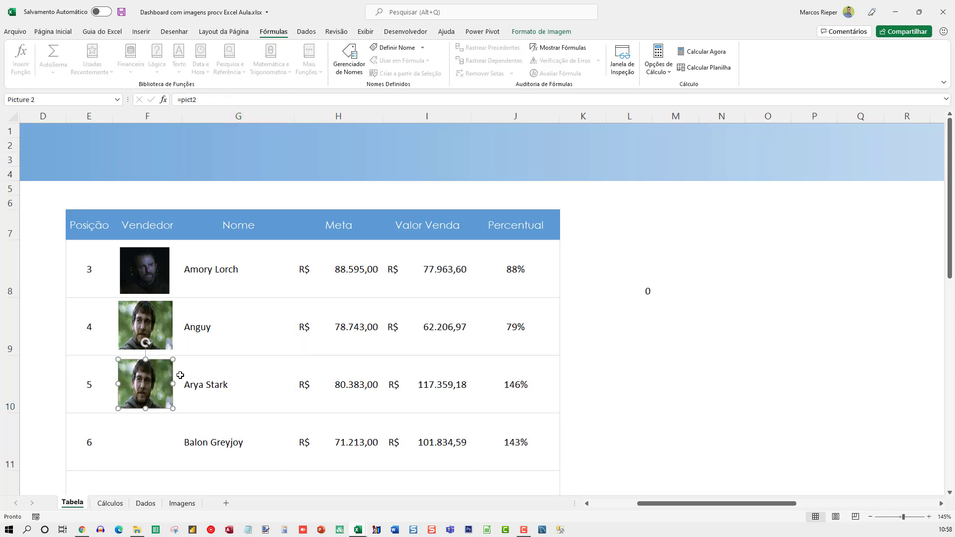
- Set the formula of the duplicated photo in row 10 to =pict3
{"action": "left_click", "coordinate": [198, 378]}
{"action": "left_click", "coordinate": [167, 370]}
{"action": "left_click", "coordinate": [227, 103]}
{"action": "key", "text": "BackSpace"}
{"action": "type", "text": "3"}
{"action": "key", "text": "Return"}
{"action": "left_click", "coordinate": [241, 374]}
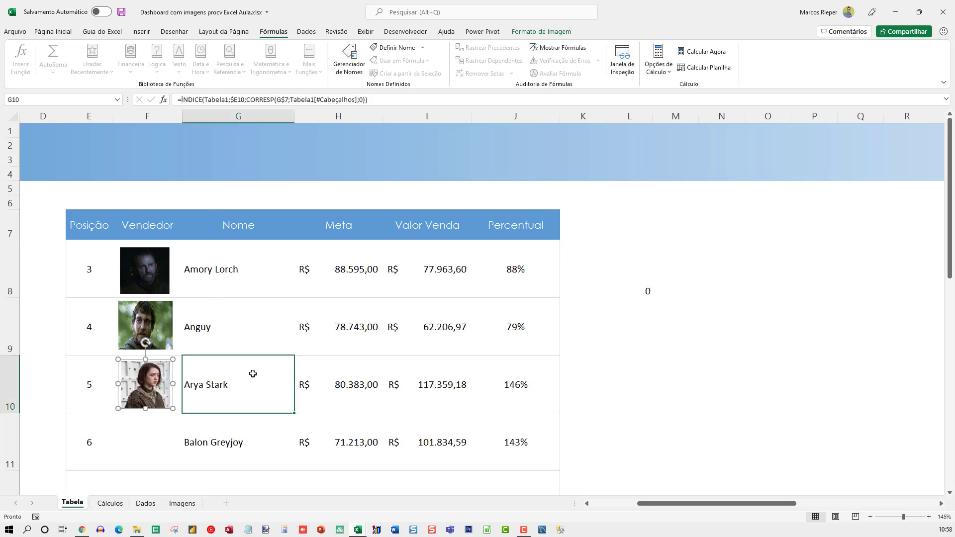
- Duplicate the row 10 photo into cell F11 and set the copy's formula to =pict4
{"action": "scroll", "coordinate": [278, 368], "scroll_direction": "down", "scroll_amount": 2}
{"action": "left_click", "coordinate": [147, 285]}
{"action": "left_click_drag", "start_coordinate": [147, 284], "coordinate": [228, 342]}
{"action": "left_click", "coordinate": [209, 331]}
{"action": "left_click", "coordinate": [147, 339]}
{"action": "left_click", "coordinate": [220, 102]}
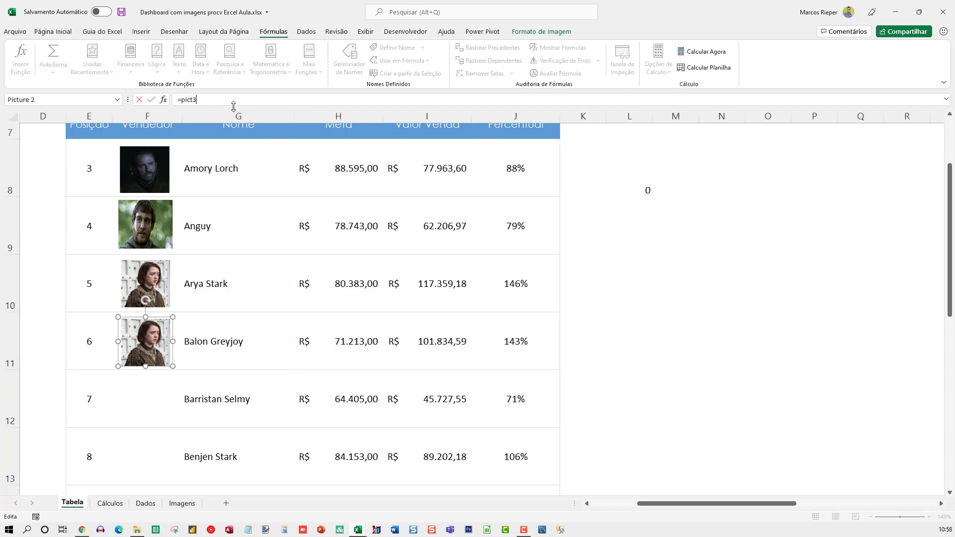
{"action": "key", "text": "BackSpace"}
{"action": "type", "text": "4"}
{"action": "key", "text": "Return"}
{"action": "left_click", "coordinate": [238, 325]}
- Duplicate the row 11 photo into cell F12 and set the copy's formula to =pict5
{"action": "left_click", "coordinate": [147, 341]}
{"action": "left_click_drag", "start_coordinate": [147, 342], "coordinate": [146, 391]}
{"action": "left_click", "coordinate": [149, 397]}
{"action": "left_click", "coordinate": [235, 102]}
{"action": "key", "text": "BackSpace"}
{"action": "type", "text": "5"}
{"action": "key", "text": "Return"}
{"action": "left_click", "coordinate": [290, 385]}
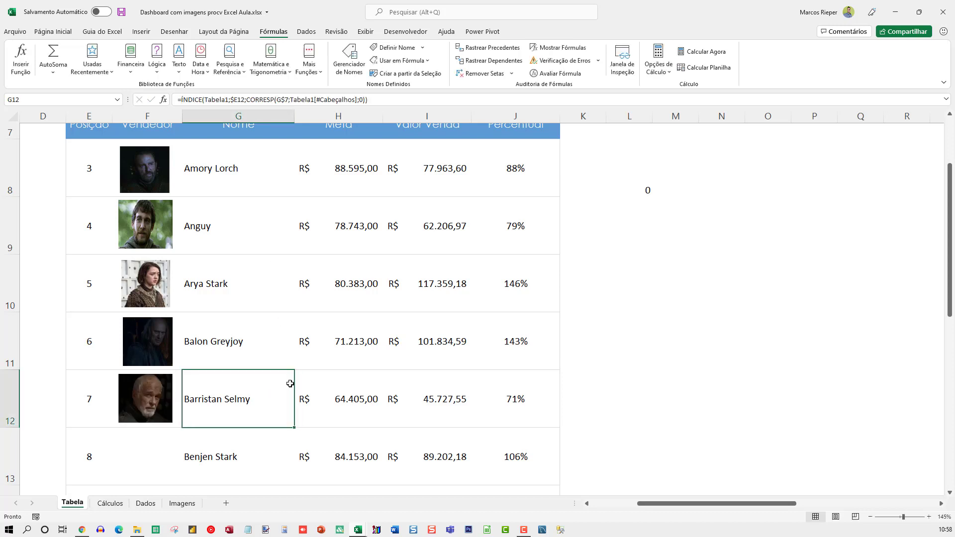
- Duplicate the row 12 photo into cell F13 and set the copy's formula to =pict6
{"action": "scroll", "coordinate": [290, 384], "scroll_direction": "down", "scroll_amount": 2}
{"action": "left_click_drag", "start_coordinate": [149, 299], "coordinate": [142, 356]}
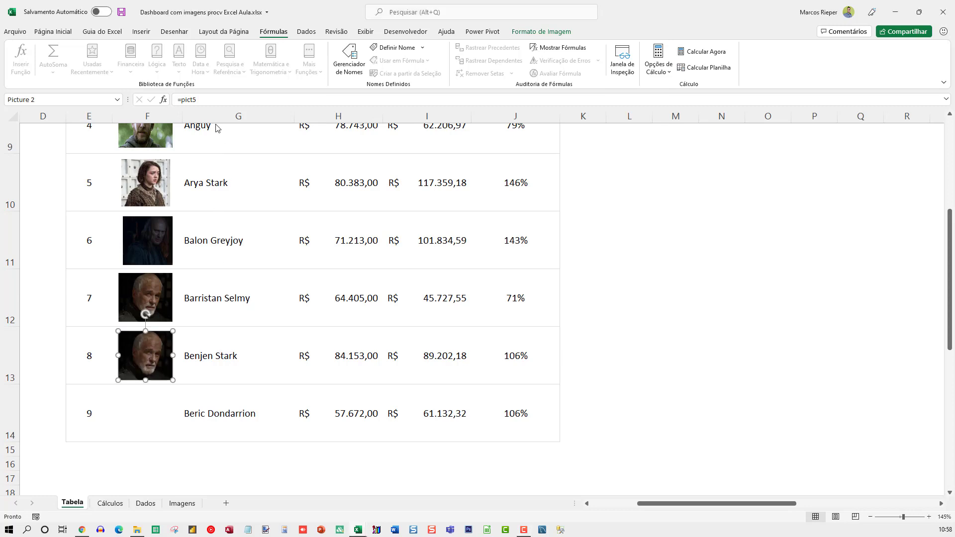
{"action": "left_click", "coordinate": [231, 100]}
{"action": "key", "text": "BackSpace"}
{"action": "type", "text": "6"}
{"action": "key", "text": "Return"}
{"action": "left_click", "coordinate": [249, 352]}
- Duplicate the row 13 photo into cell F14 and set the copy's formula to =pict7
{"action": "left_click_drag", "start_coordinate": [149, 351], "coordinate": [147, 413]}
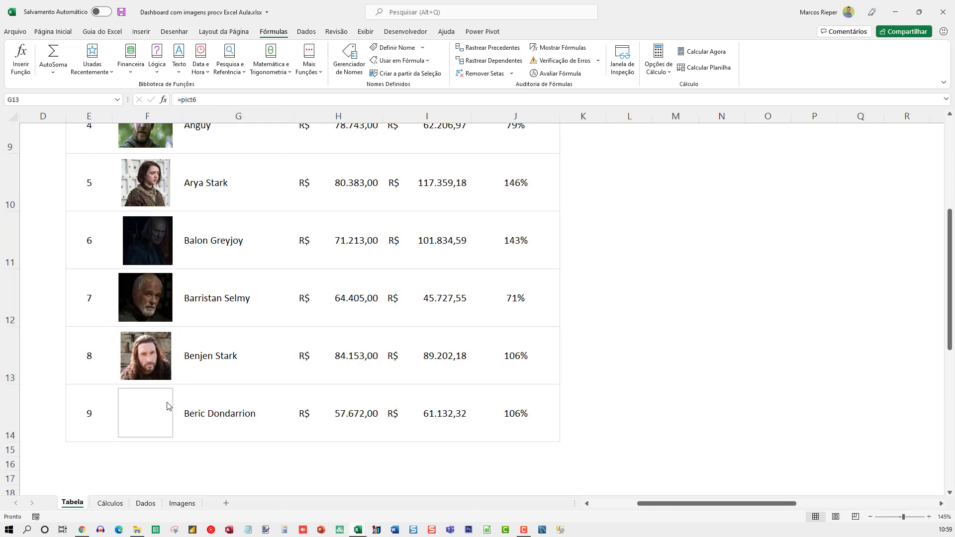
{"action": "left_click_drag", "start_coordinate": [217, 401], "coordinate": [218, 401]}
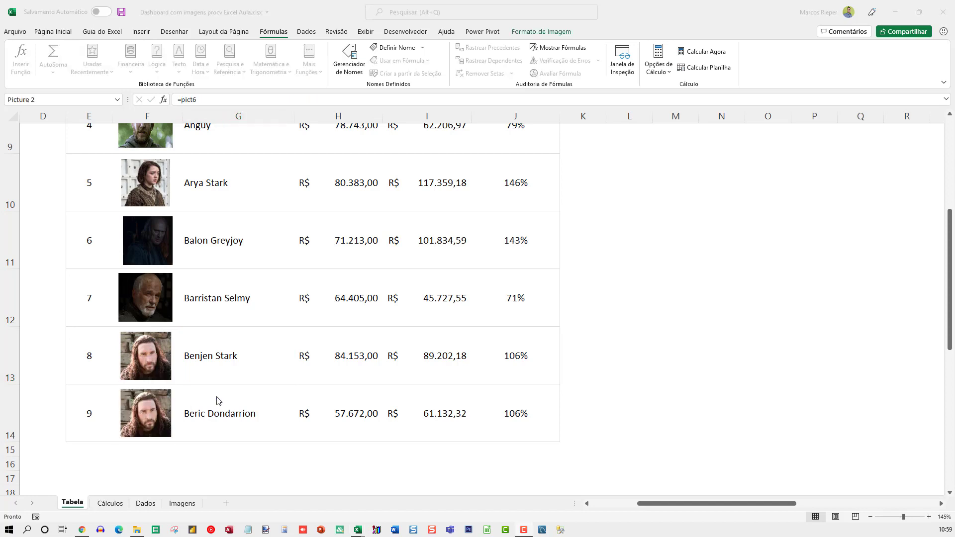
{"action": "left_click", "coordinate": [225, 102]}
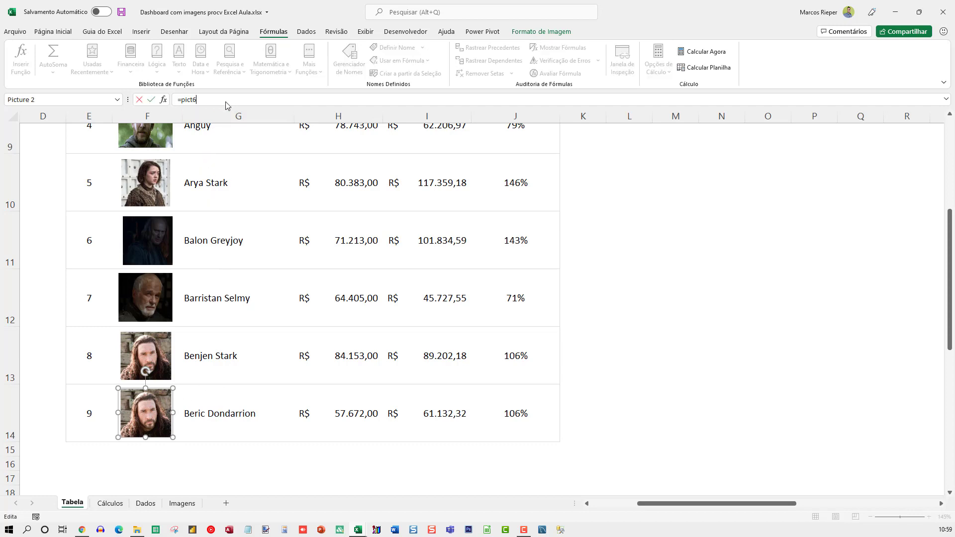
{"action": "key", "text": "BackSpace"}
{"action": "type", "text": "7"}
{"action": "key", "text": "Return"}
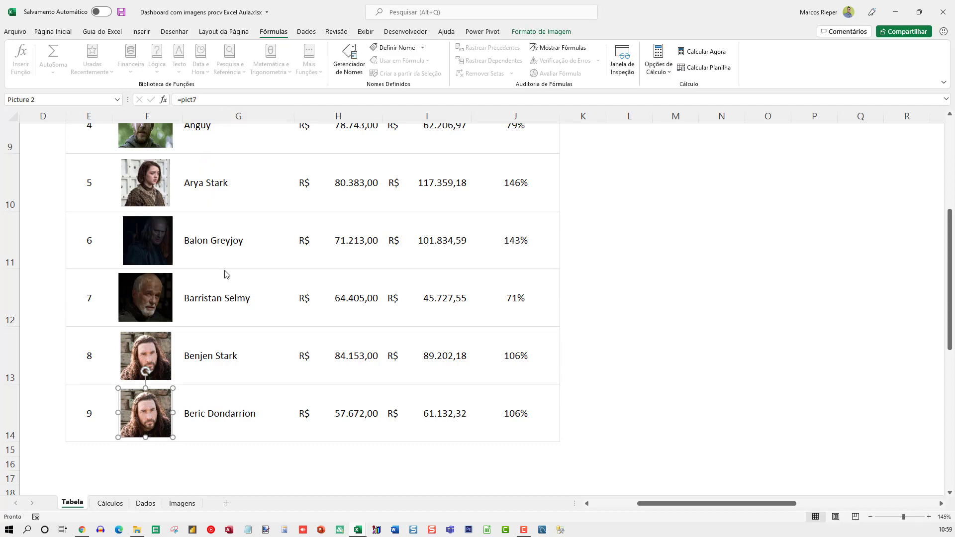
{"action": "left_click", "coordinate": [224, 371]}
{"action": "left_click", "coordinate": [155, 353]}
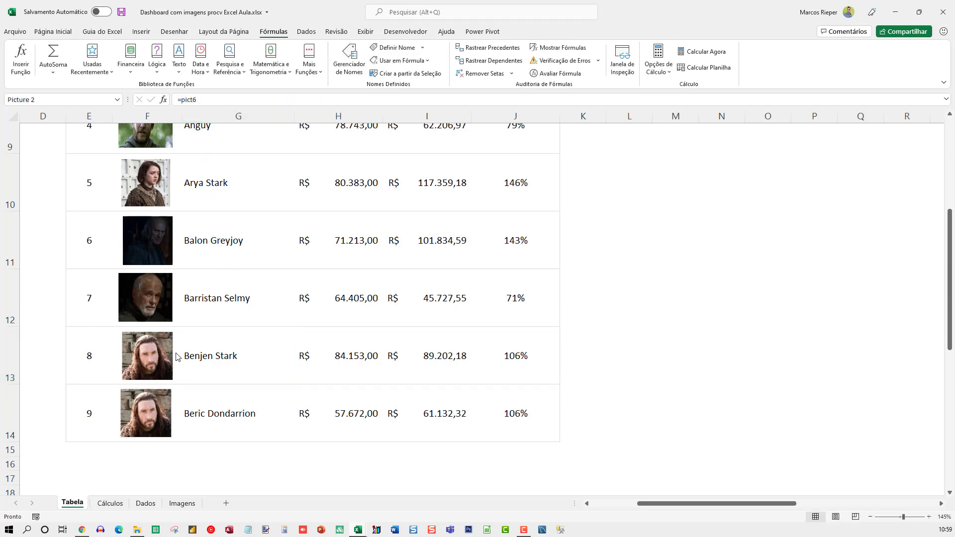
{"action": "left_click", "coordinate": [162, 412]}
{"action": "left_click", "coordinate": [204, 407]}
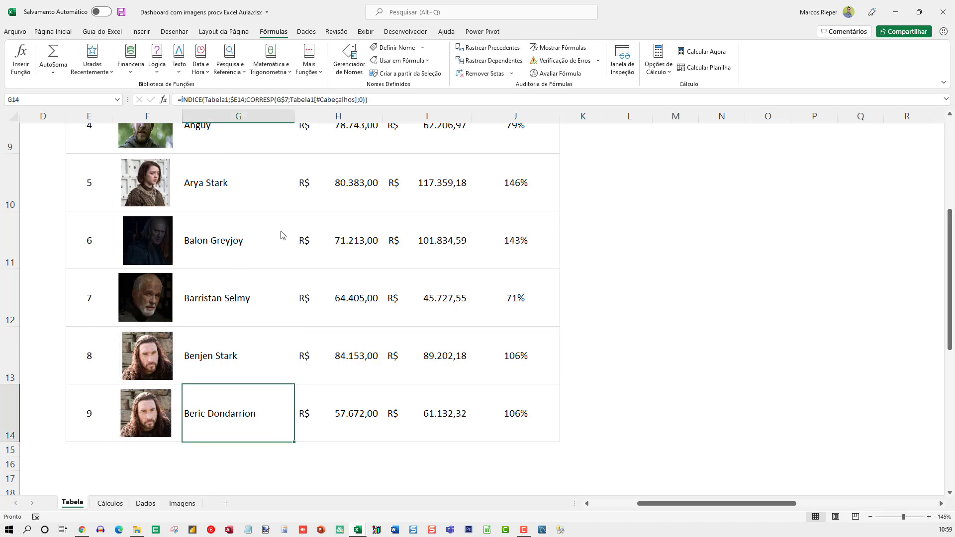
- Change the lookup cell in the pict7 name's formula to Tabela!$G$14 and close the name manager
{"action": "left_click", "coordinate": [349, 60]}
{"action": "left_click", "coordinate": [505, 332]}
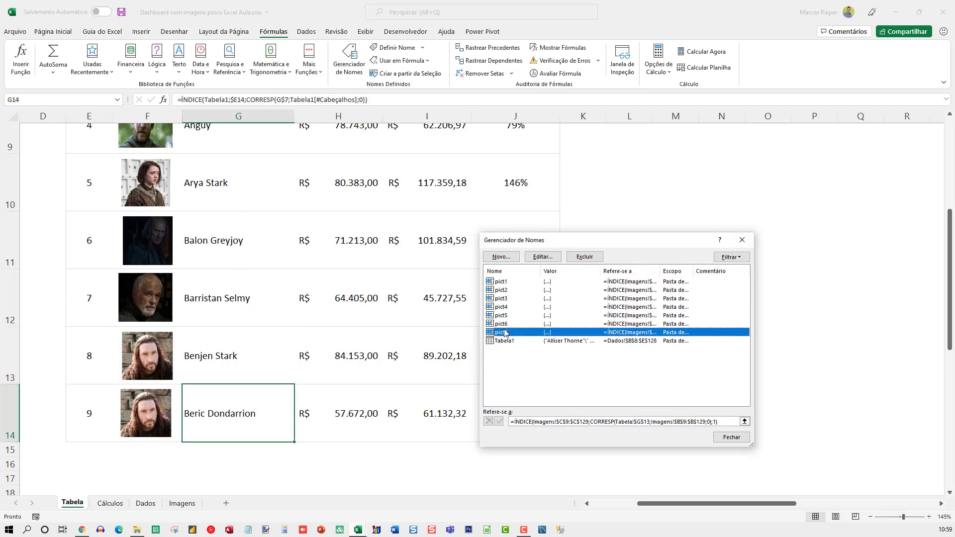
{"action": "left_click", "coordinate": [651, 422]}
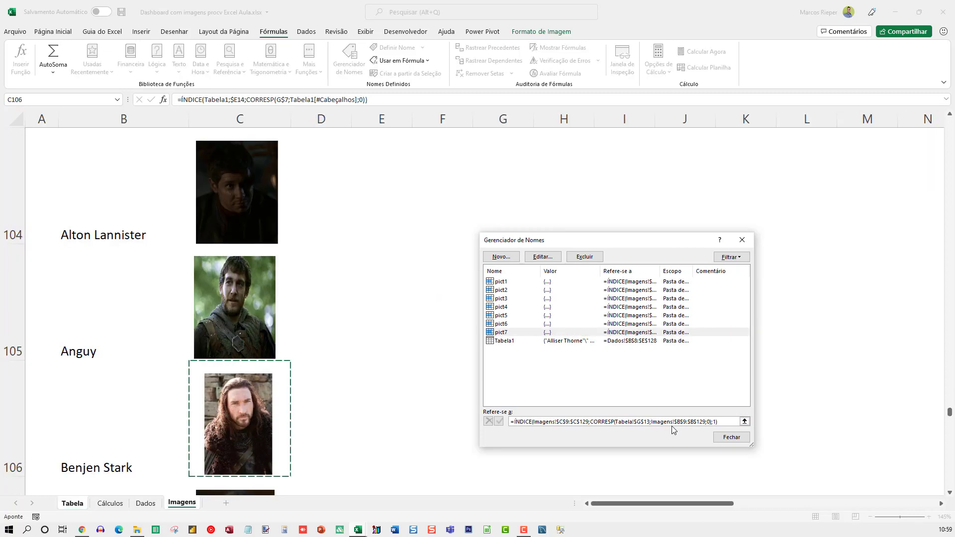
{"action": "left_click", "coordinate": [650, 423]}
{"action": "key", "text": "BackSpace"}
{"action": "type", "text": "4"}
{"action": "key", "text": "Return"}
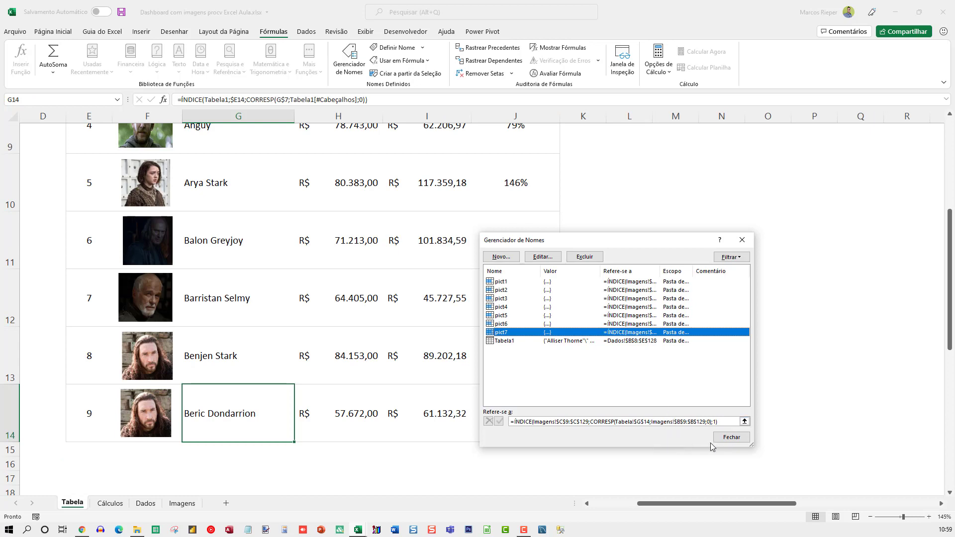
{"action": "left_click", "coordinate": [730, 437]}
{"action": "left_click", "coordinate": [257, 367]}
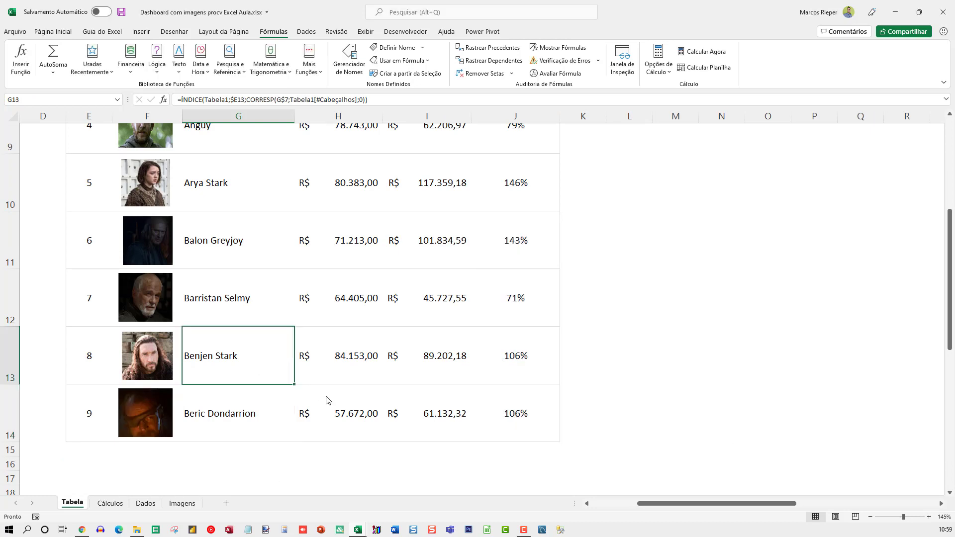
{"action": "scroll", "coordinate": [332, 393], "scroll_direction": "up", "scroll_amount": 3}
{"action": "scroll", "coordinate": [347, 346], "scroll_direction": "down", "scroll_amount": 2, "text": "ctrl"}
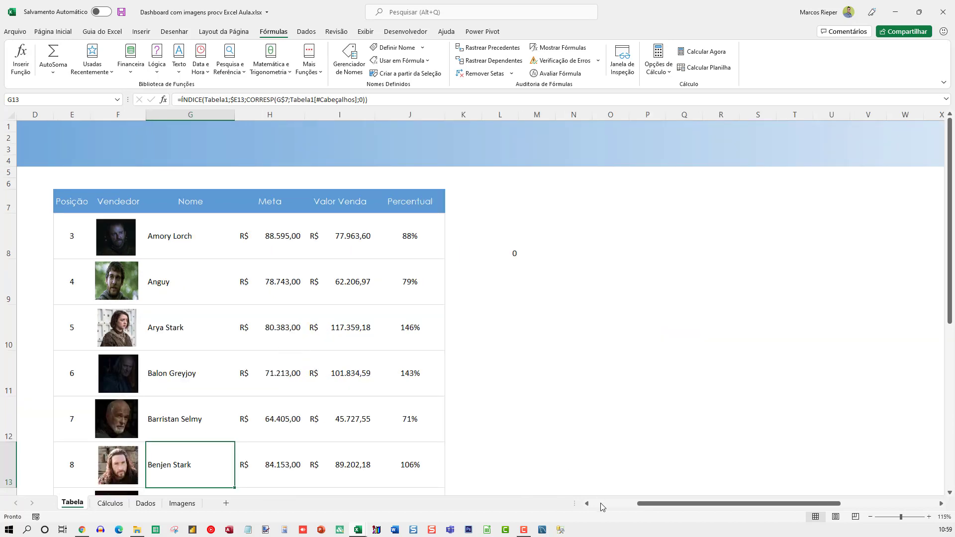
- Set the Controle value in cell B9 of the Cálculos sheet to 4 and return to the Tabela sheet
{"action": "scroll", "coordinate": [517, 388], "scroll_direction": "down", "scroll_amount": 2, "text": "ctrl"}
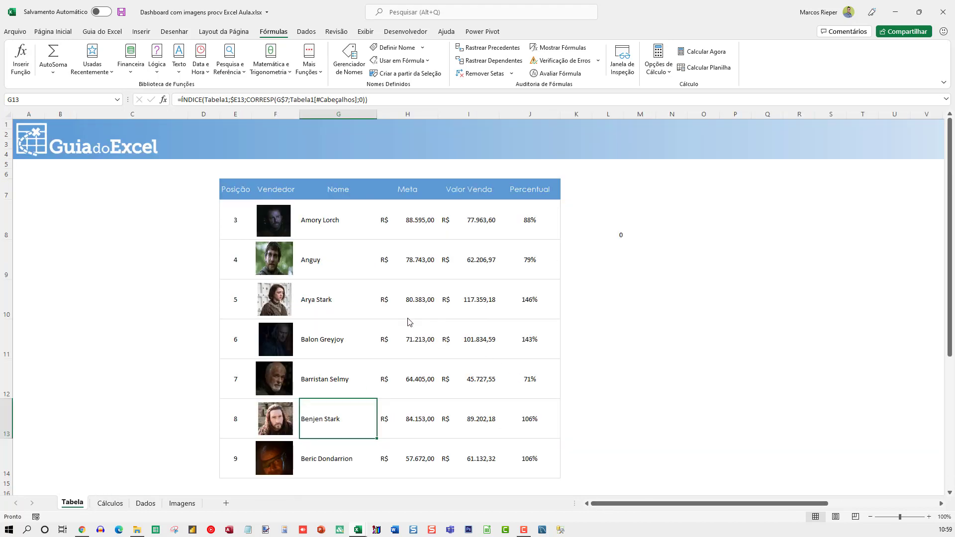
{"action": "left_click", "coordinate": [246, 225]}
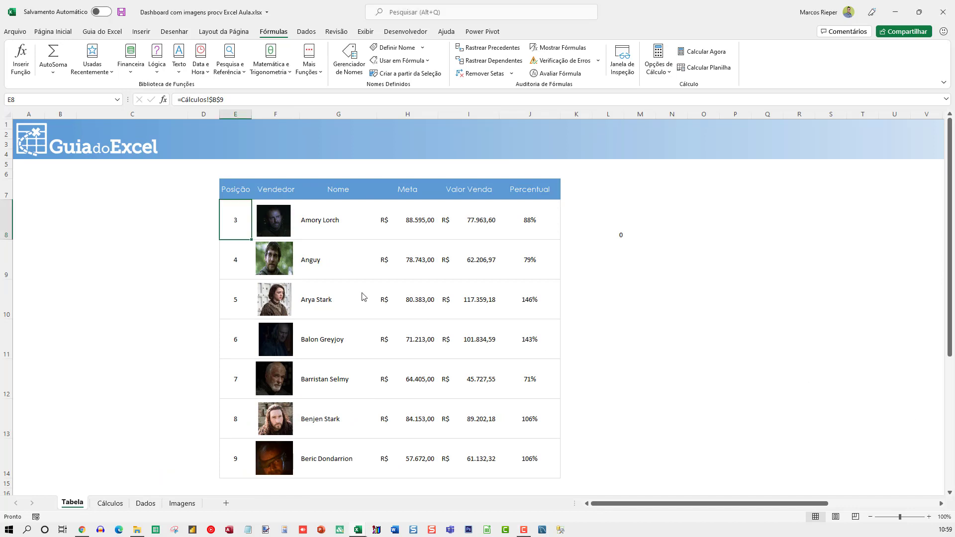
{"action": "left_click", "coordinate": [109, 503]}
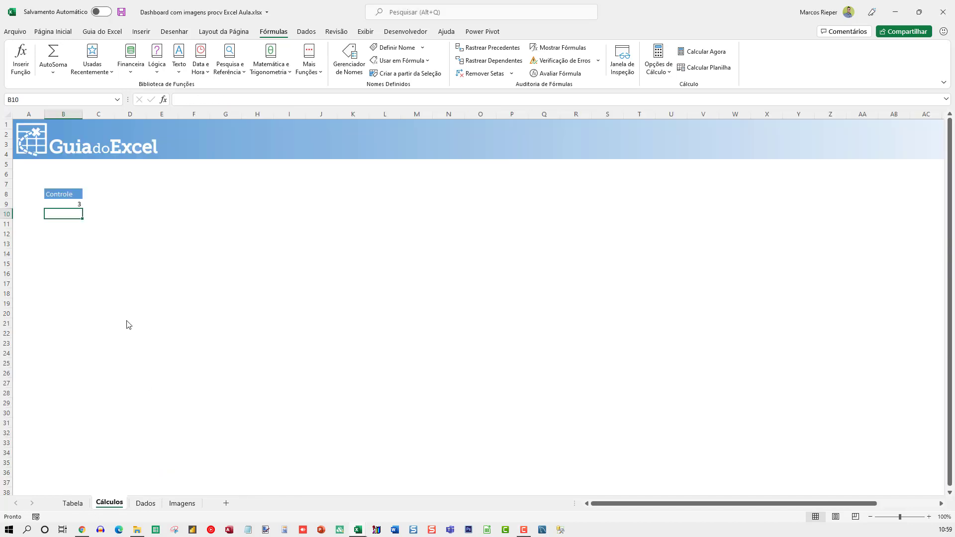
{"action": "key", "text": "Up"}
{"action": "type", "text": "4"}
{"action": "key", "text": "Return"}
{"action": "left_click", "coordinate": [73, 503]}
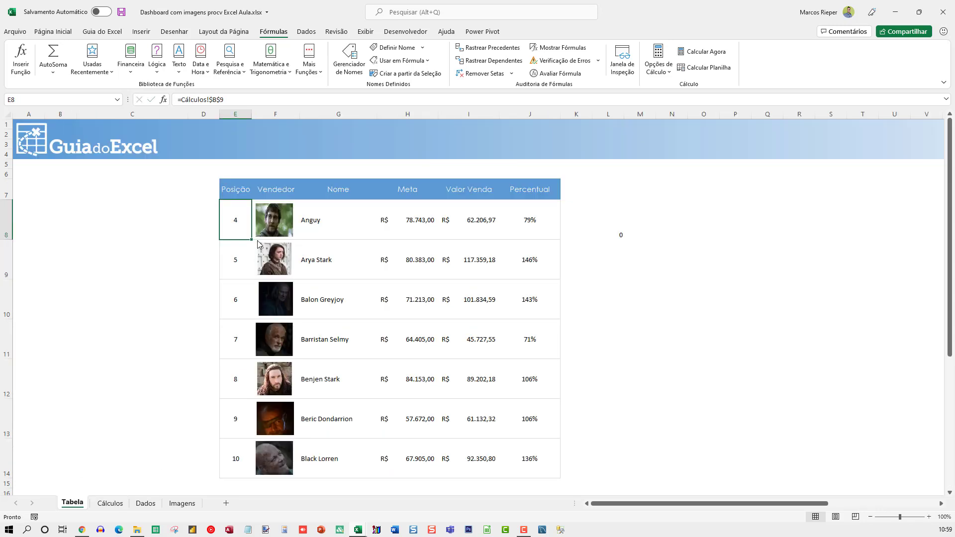
{"action": "left_click", "coordinate": [368, 237]}
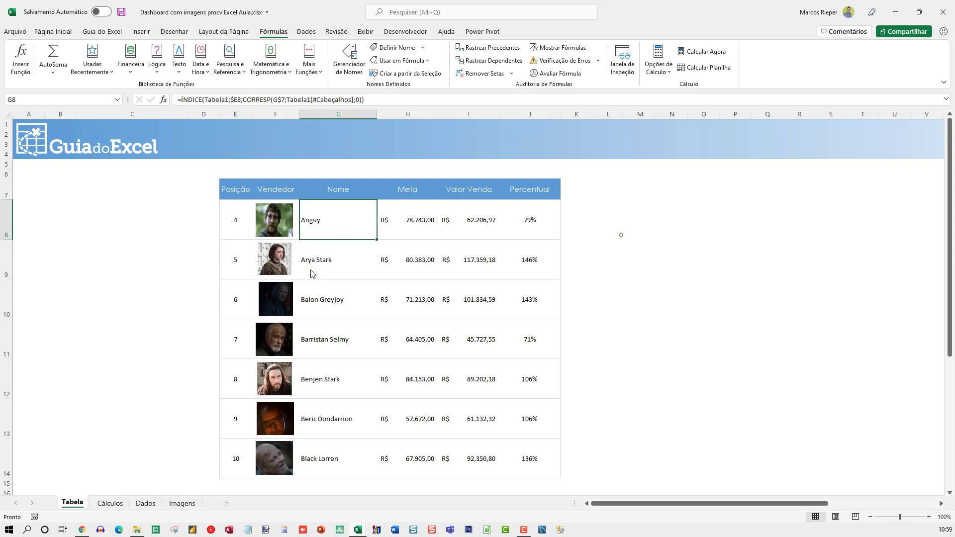
- Crop all seven salesperson photos in the Vendedor column to a rounded rectangle shape
{"action": "left_click", "coordinate": [279, 228]}
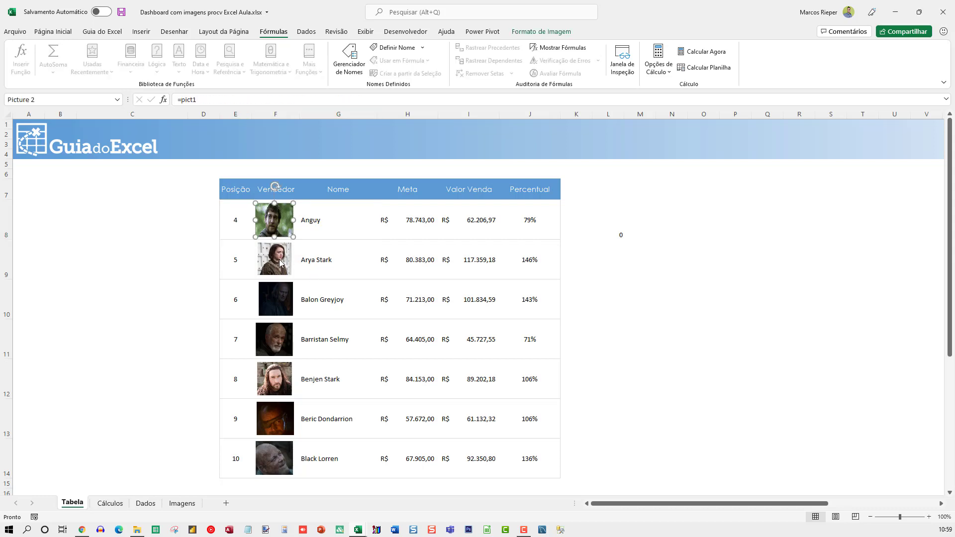
{"action": "left_click", "coordinate": [281, 265], "text": "ctrl"}
{"action": "left_click", "coordinate": [281, 308], "text": "ctrl"}
{"action": "left_click", "coordinate": [279, 345], "text": "ctrl"}
{"action": "left_click", "coordinate": [285, 376], "text": "ctrl"}
{"action": "left_click", "coordinate": [284, 415], "text": "ctrl"}
{"action": "left_click", "coordinate": [277, 461], "text": "ctrl"}
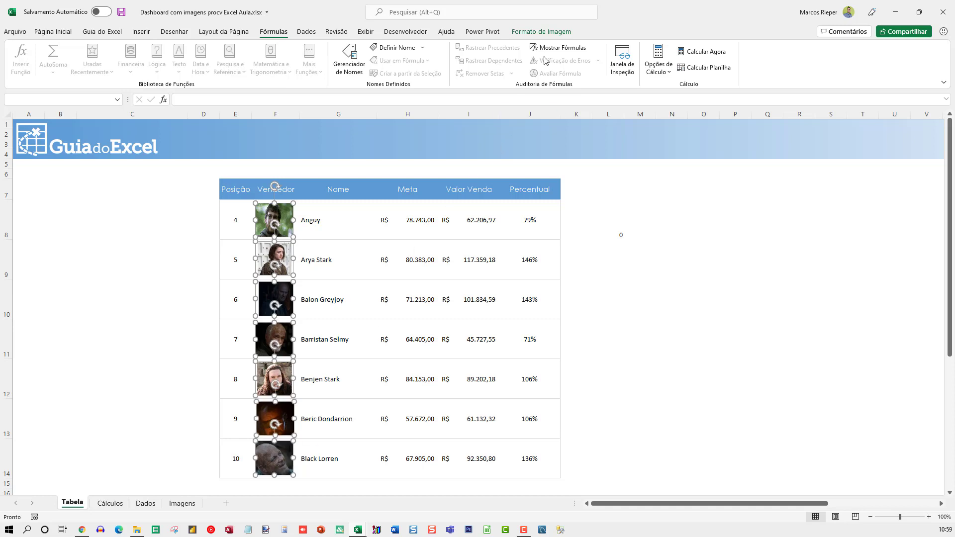
{"action": "left_click", "coordinate": [550, 32]}
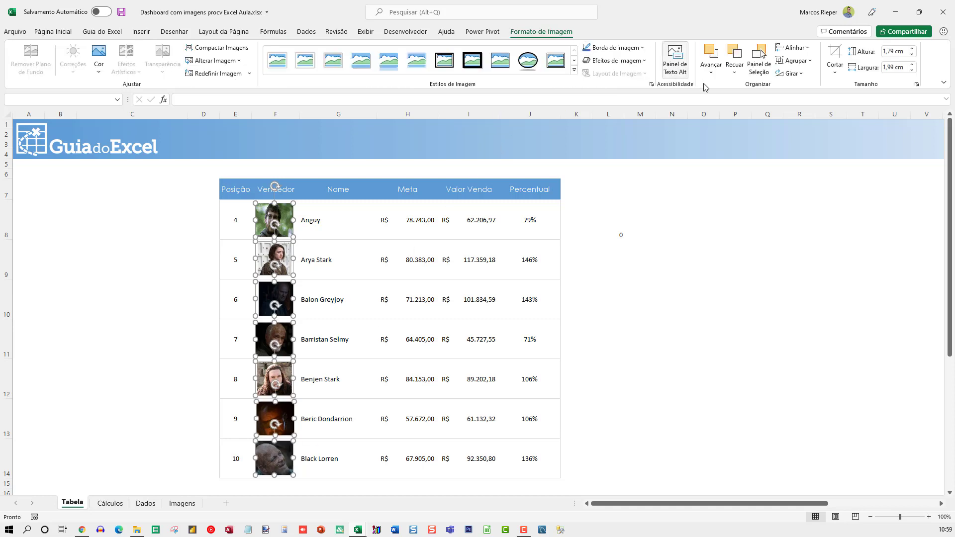
{"action": "left_click", "coordinate": [836, 73]}
{"action": "mouse_move", "coordinate": [849, 103]}
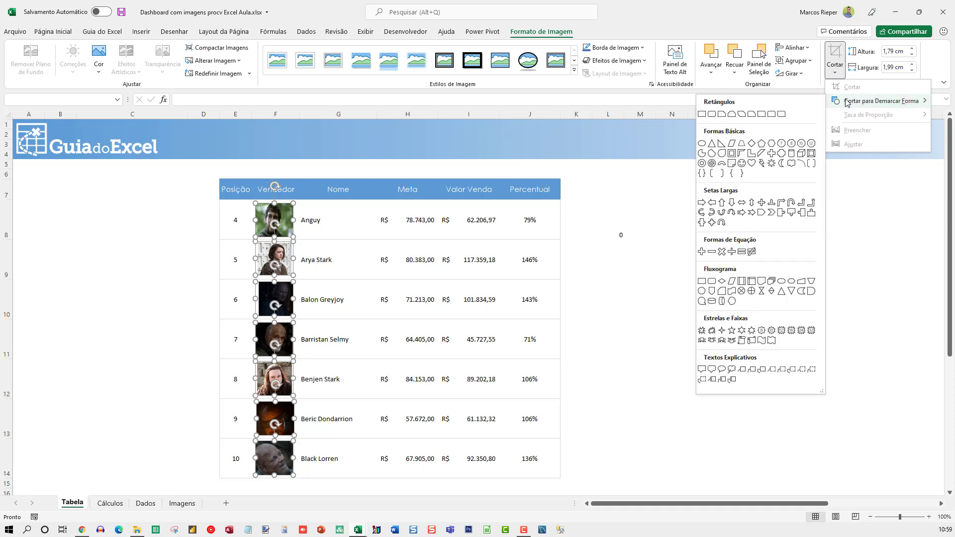
{"action": "left_click", "coordinate": [714, 115]}
- Clear the stray value in cell L8 beside the ranking table
{"action": "left_click", "coordinate": [466, 231]}
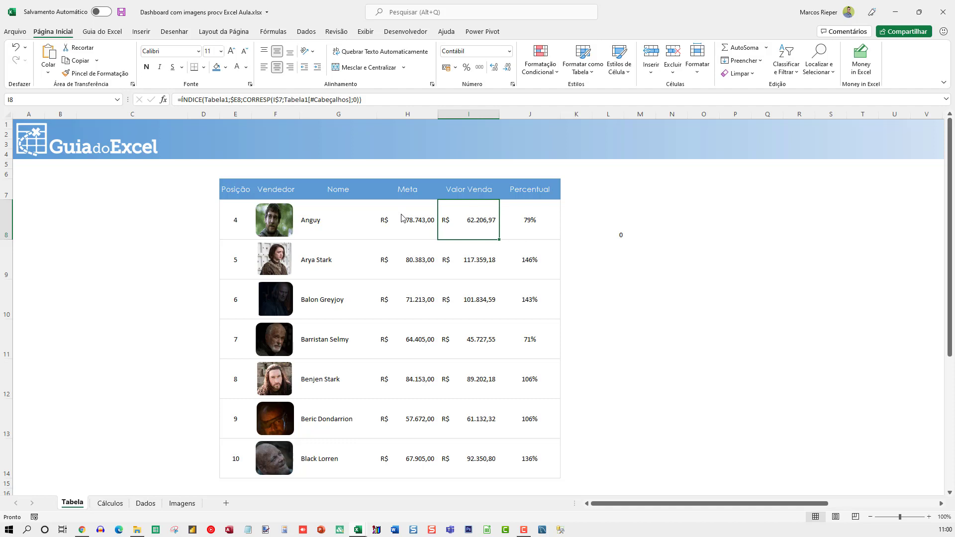
{"action": "left_click", "coordinate": [621, 232]}
{"action": "key", "text": "Delete"}
- Set the font of the table body E8:J14 to Century Gothic, matching the header row
{"action": "left_click_drag", "start_coordinate": [318, 222], "coordinate": [547, 460]}
{"action": "left_click_drag", "start_coordinate": [236, 219], "coordinate": [519, 460]}
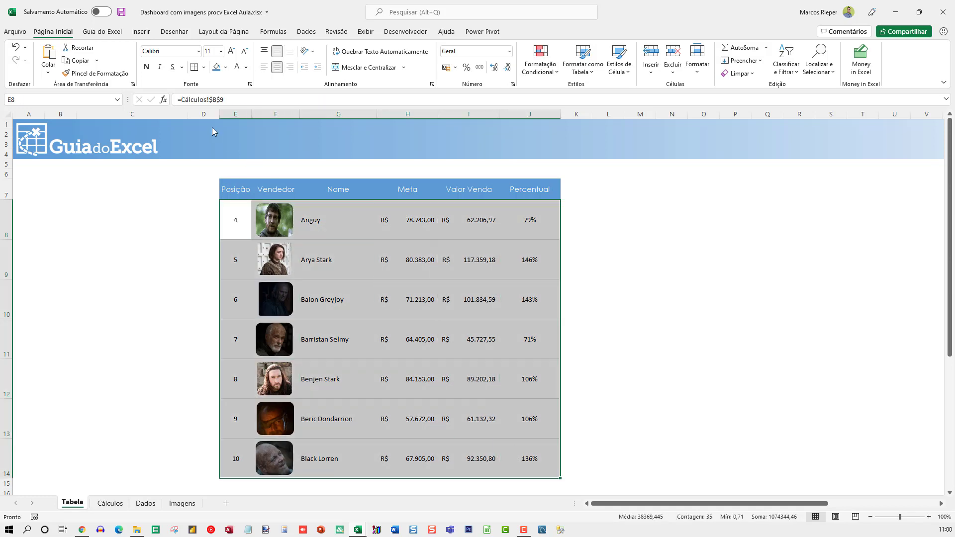
{"action": "left_click", "coordinate": [297, 191]}
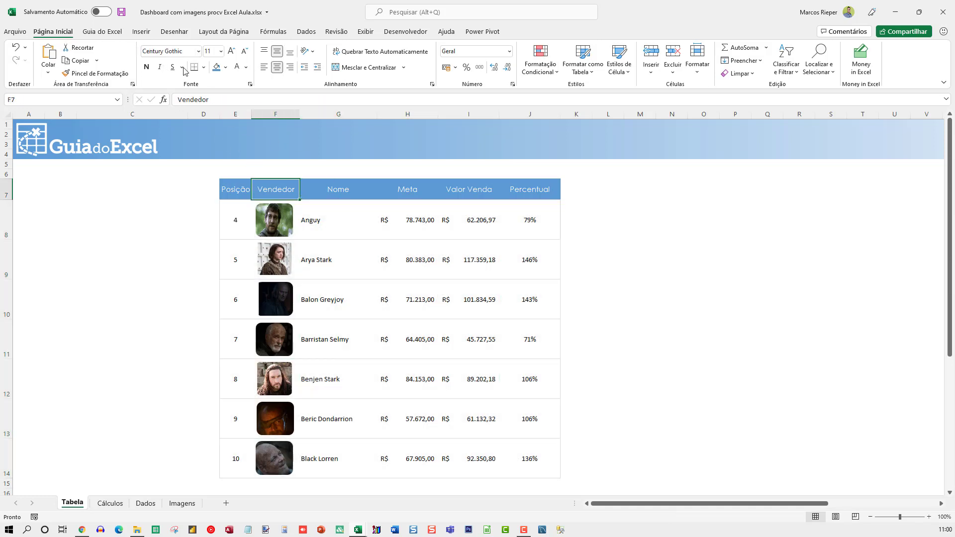
{"action": "left_click", "coordinate": [172, 52]}
{"action": "left_click_drag", "start_coordinate": [537, 465], "coordinate": [243, 208]}
{"action": "left_click", "coordinate": [174, 51]}
{"action": "type", "text": "Century Gothic"}
{"action": "key", "text": "Return"}
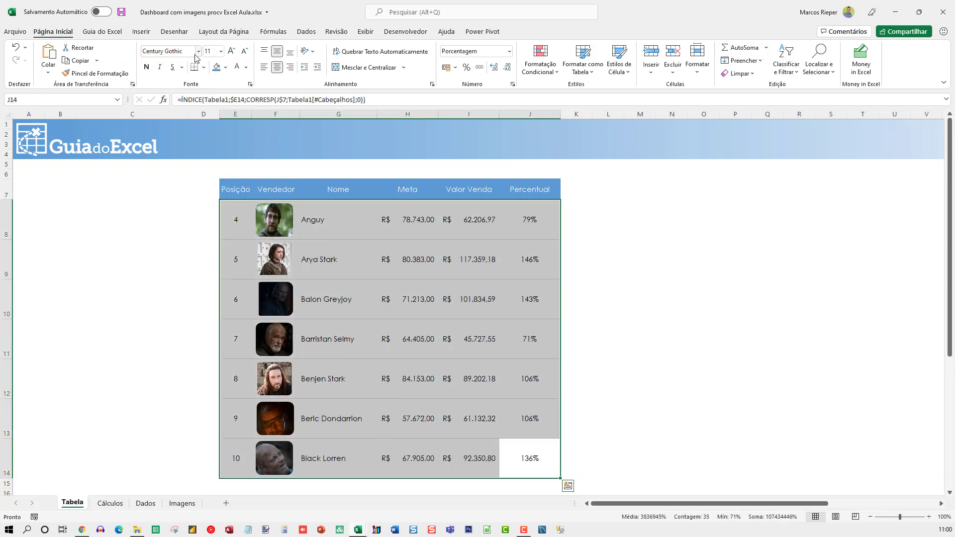
{"action": "left_click", "coordinate": [411, 228]}
- Apply a two-color conditional formatting scale to the Percentual values J8:J14, green for the lowest and white for the highest
{"action": "left_click_drag", "start_coordinate": [530, 230], "coordinate": [532, 454]}
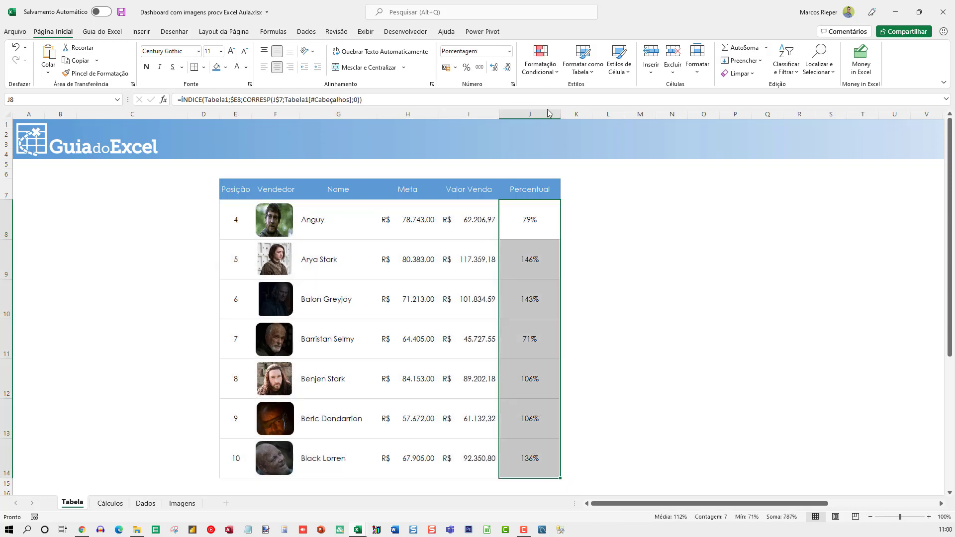
{"action": "left_click", "coordinate": [540, 60]}
{"action": "mouse_move", "coordinate": [593, 144]}
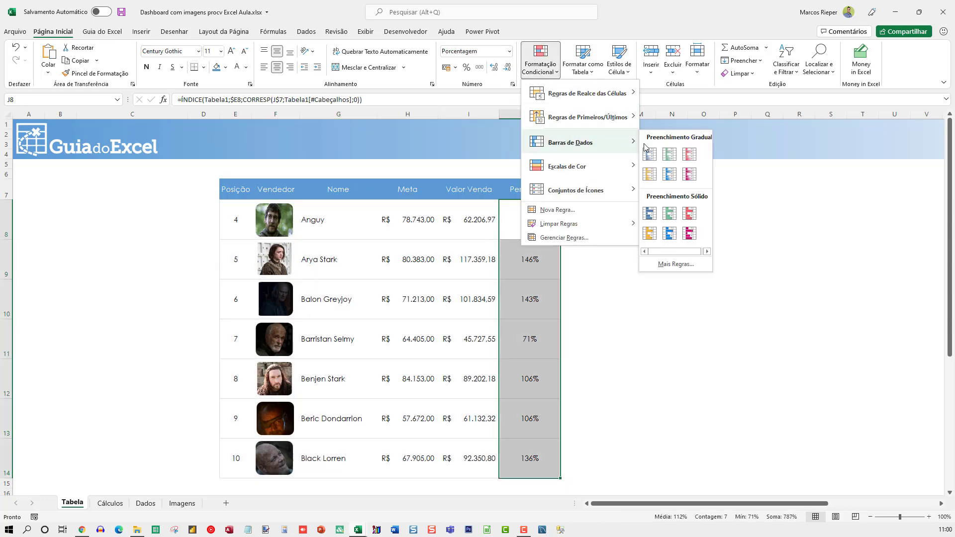
{"action": "mouse_move", "coordinate": [602, 166]}
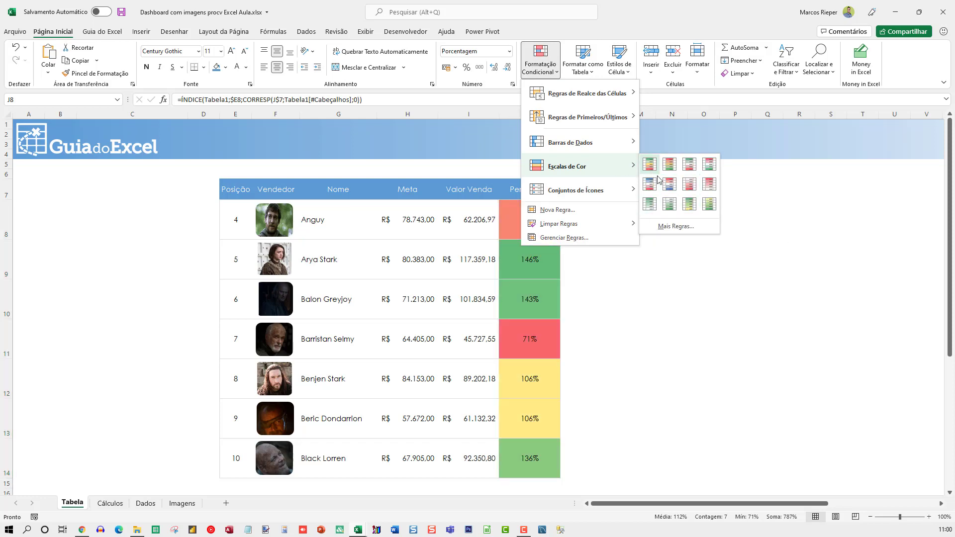
{"action": "left_click", "coordinate": [670, 208]}
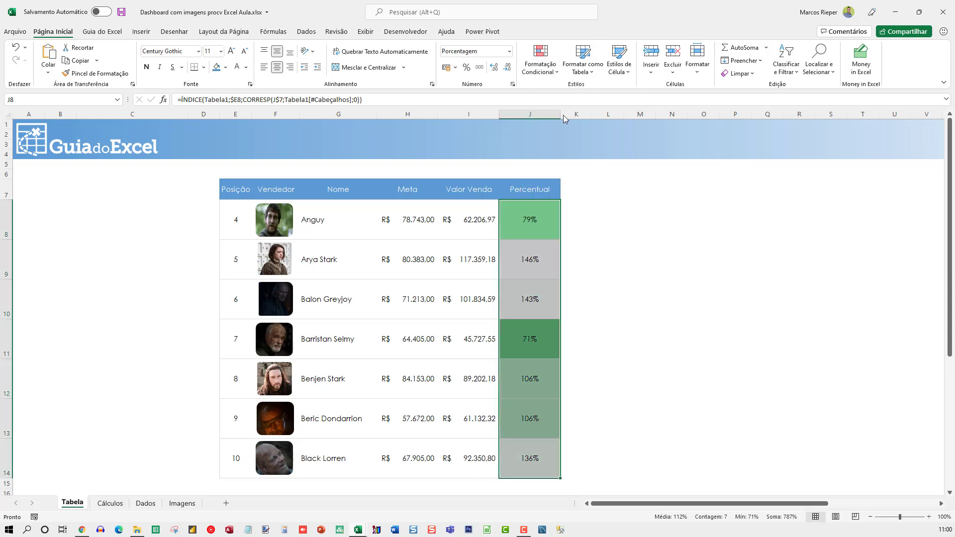
- Edit the Percentual color scale rule to use blue as the minimum color and apply it
{"action": "left_click", "coordinate": [541, 62]}
{"action": "left_click", "coordinate": [576, 239]}
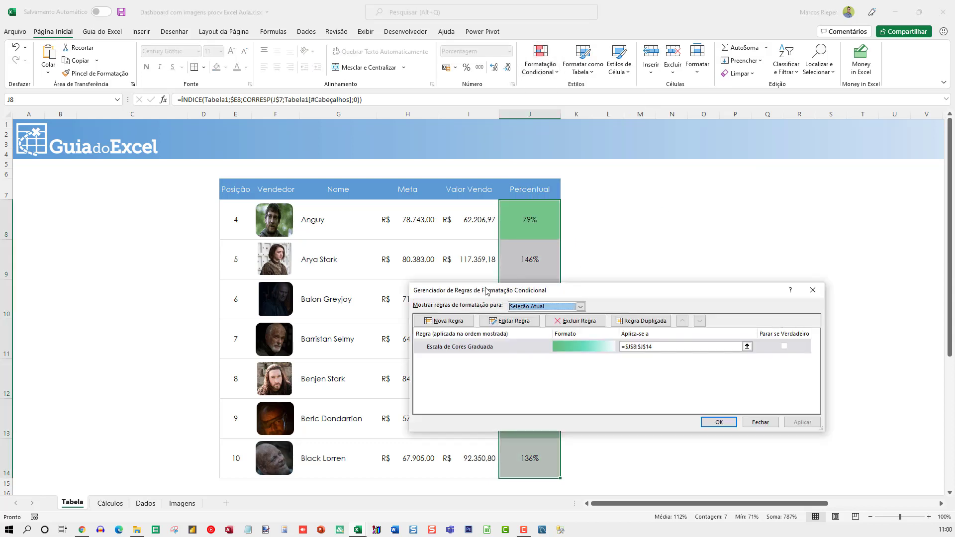
{"action": "left_click", "coordinate": [511, 320]}
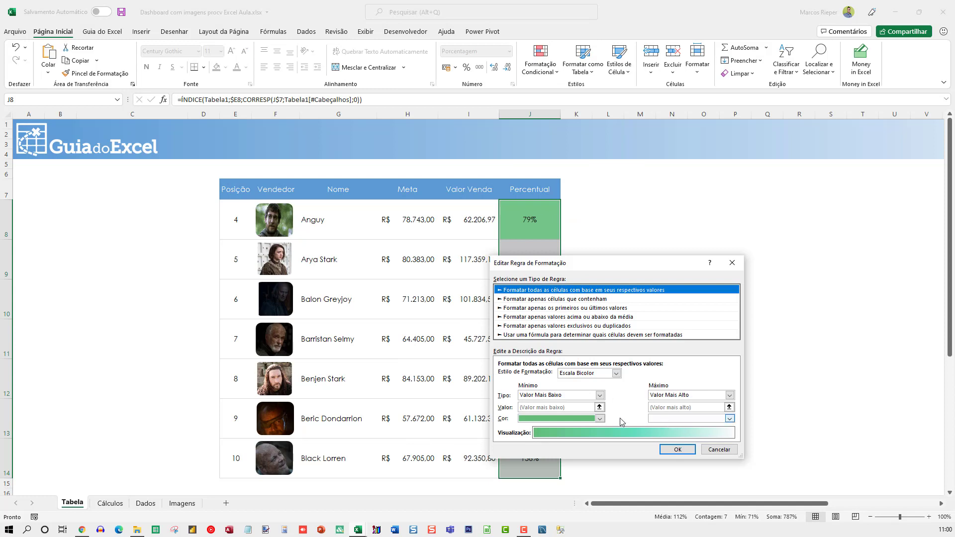
{"action": "left_click", "coordinate": [600, 419]}
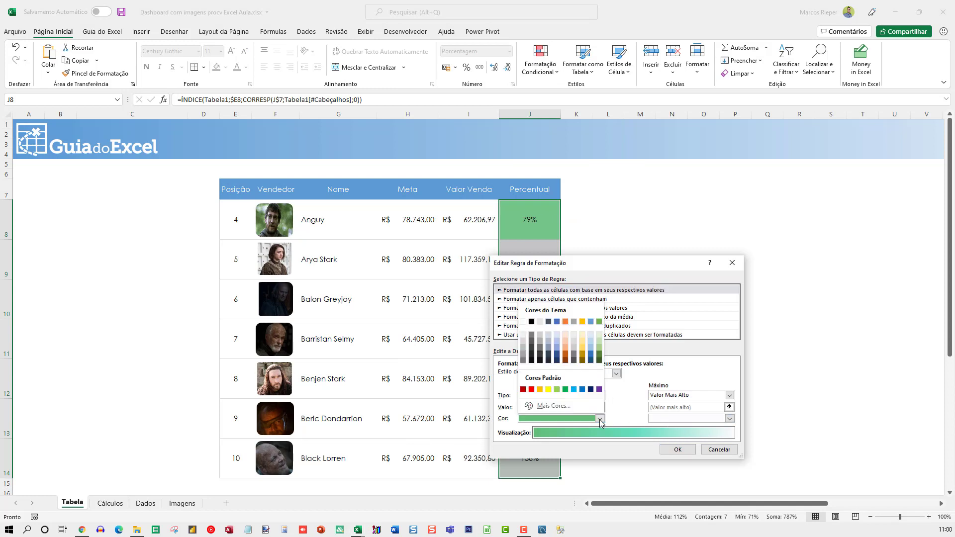
{"action": "left_click", "coordinate": [590, 321]}
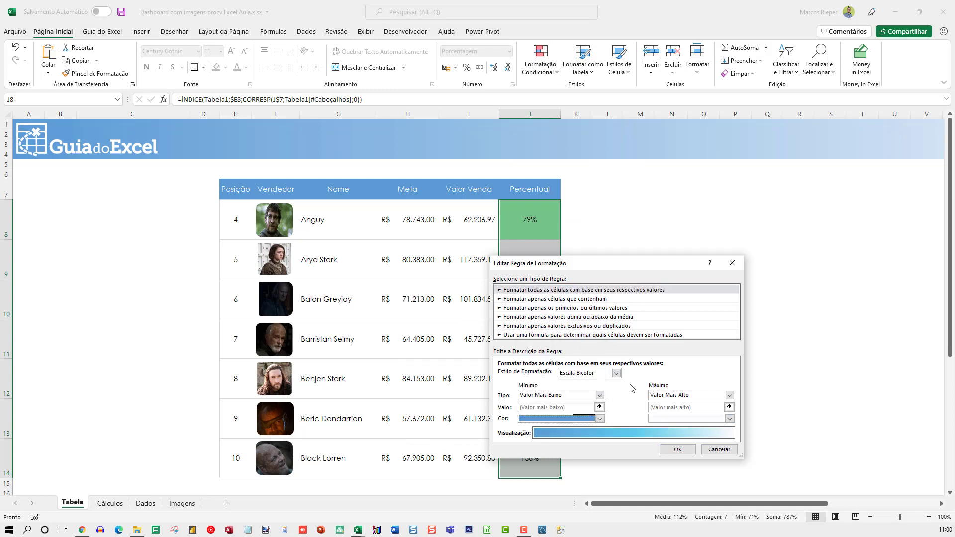
{"action": "left_click", "coordinate": [677, 449]}
{"action": "left_click", "coordinate": [796, 427]}
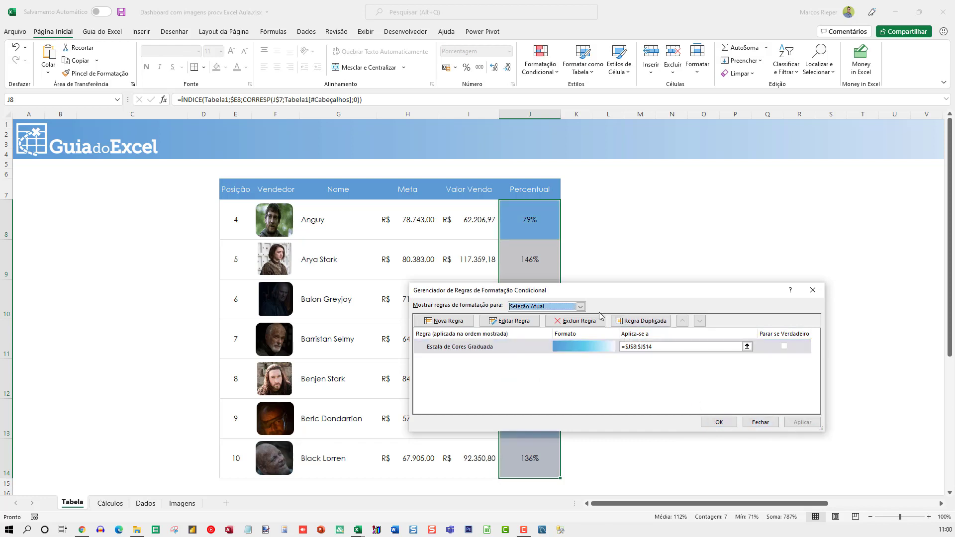
{"action": "left_click_drag", "start_coordinate": [630, 298], "coordinate": [594, 273]}
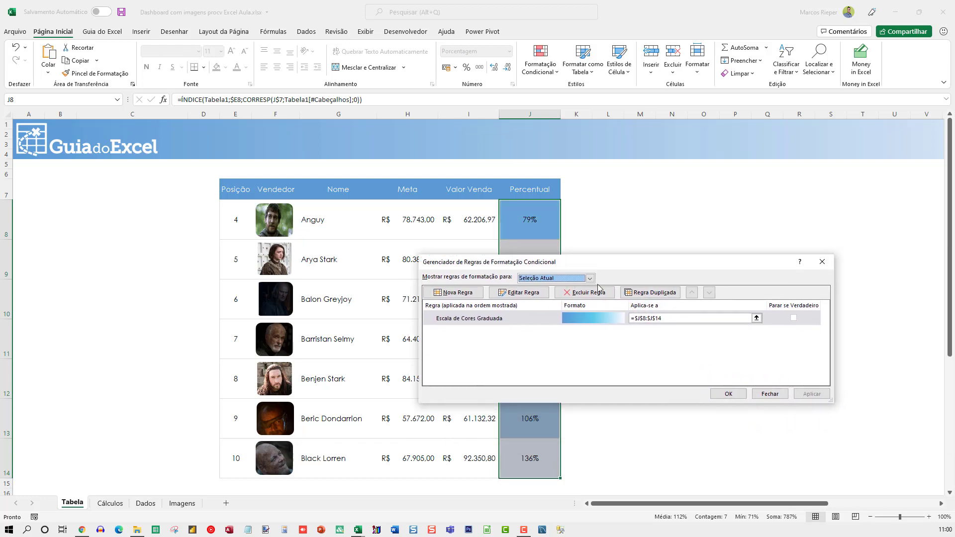
- Set the Percentual color scale's minimum color to white and maximum color to blue, then apply the rule and close the rules manager
{"action": "left_click", "coordinate": [510, 295]}
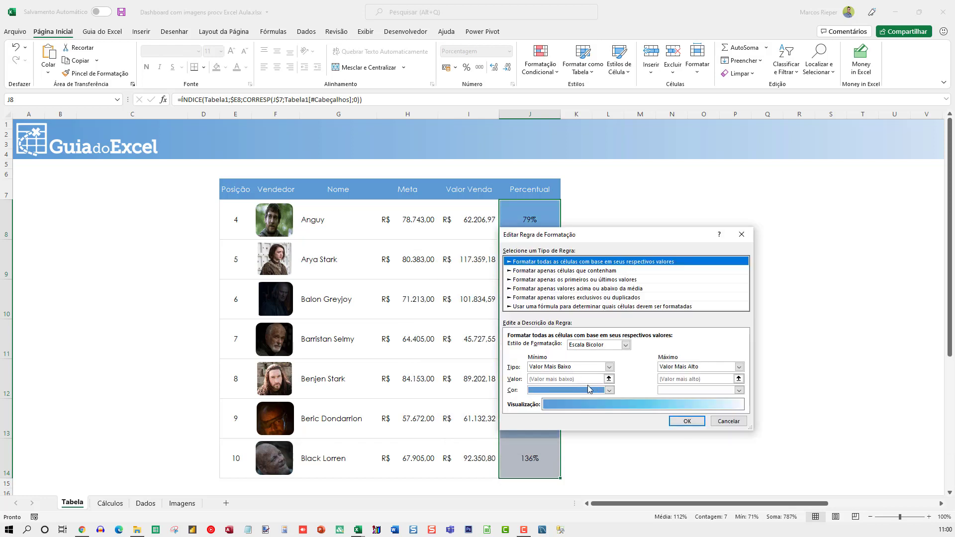
{"action": "left_click", "coordinate": [584, 390]}
{"action": "left_click", "coordinate": [532, 414]}
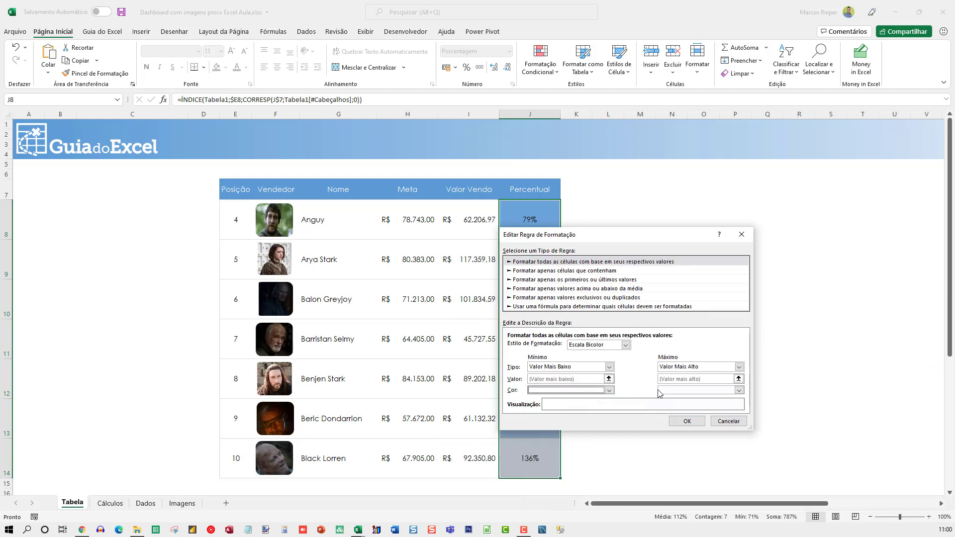
{"action": "left_click", "coordinate": [681, 390]}
{"action": "left_click", "coordinate": [730, 415]}
{"action": "left_click", "coordinate": [687, 421]}
{"action": "left_click", "coordinate": [807, 395]}
{"action": "left_click", "coordinate": [728, 394]}
{"action": "left_click", "coordinate": [638, 338]}
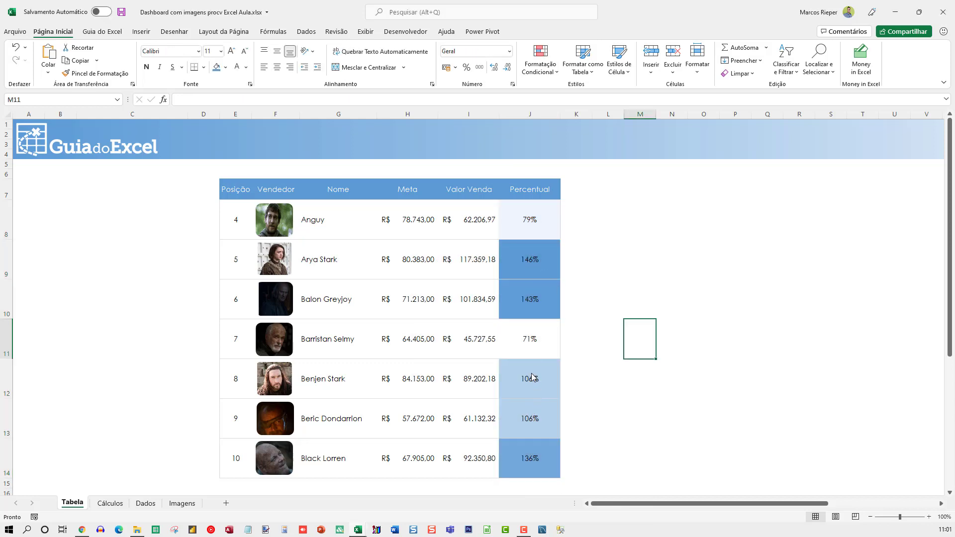
- Check in the ribbon customization options that the Desenvolvedor entry is enabled
{"action": "left_click", "coordinate": [595, 226]}
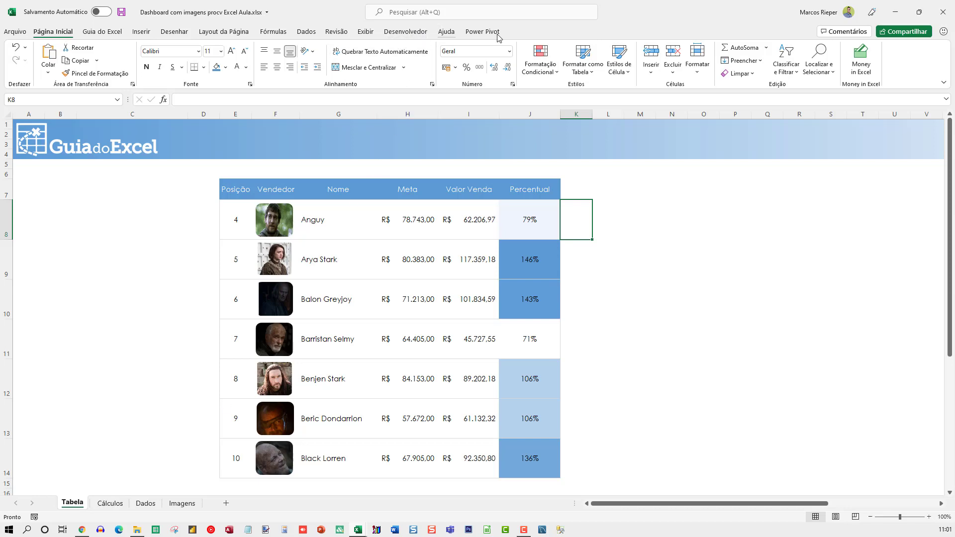
{"action": "right_click", "coordinate": [914, 68]}
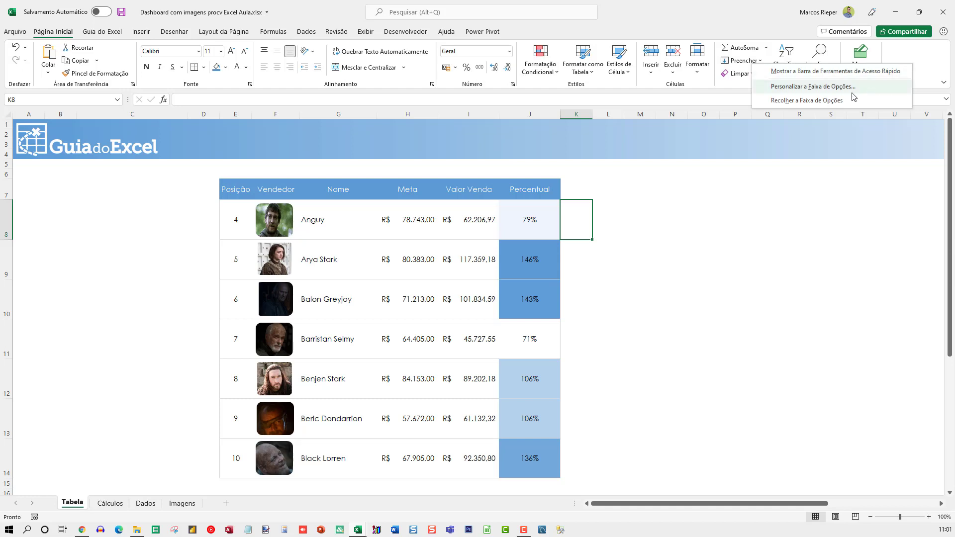
{"action": "left_click", "coordinate": [826, 86]}
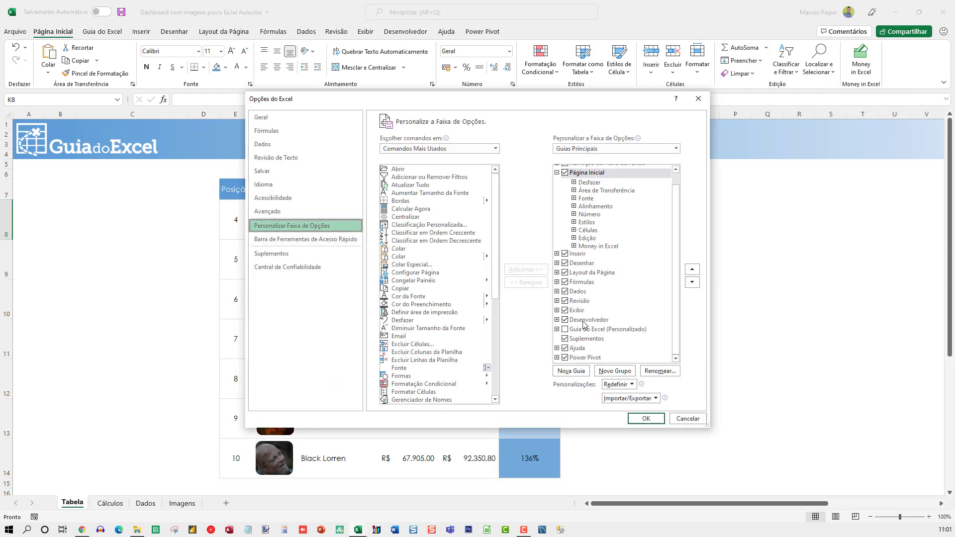
{"action": "left_click", "coordinate": [586, 321]}
{"action": "left_click", "coordinate": [645, 419]}
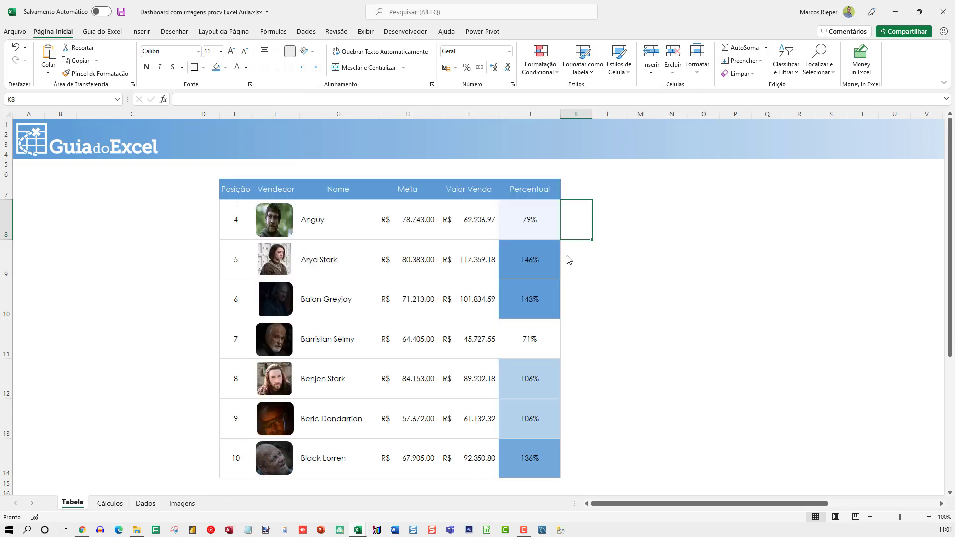
- Add a vertical scroll bar form control spanning the table's full height and nudge it flush against the Percentual column's outer edge
{"action": "left_click", "coordinate": [406, 31]}
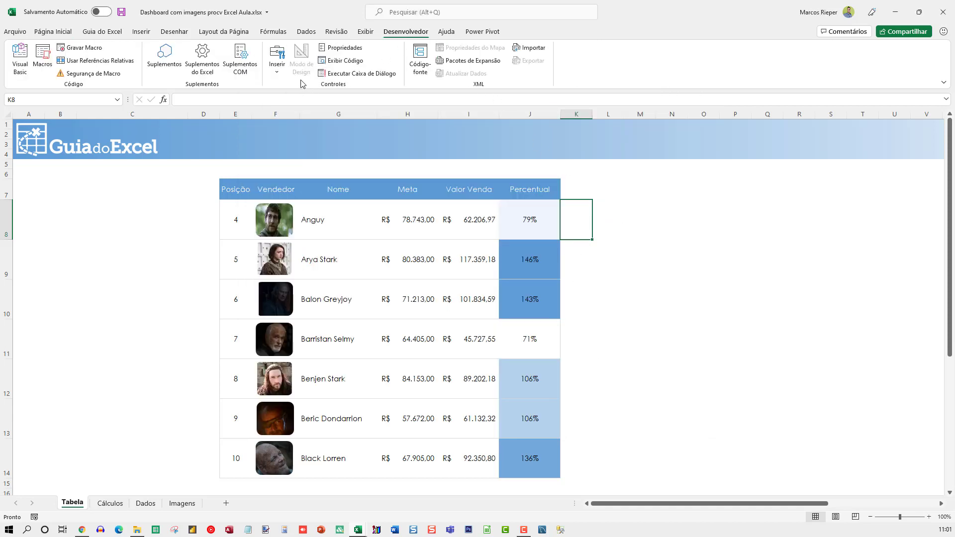
{"action": "left_click", "coordinate": [280, 74]}
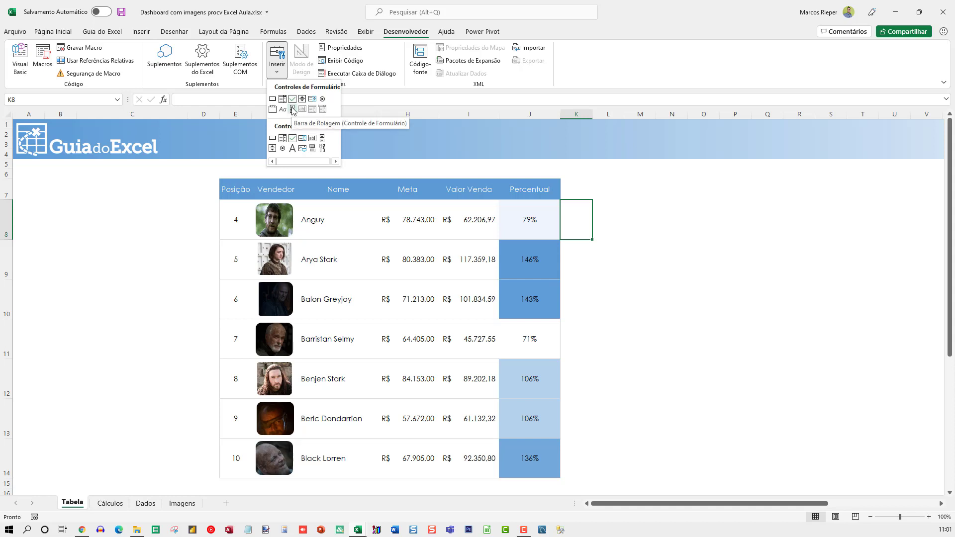
{"action": "left_click", "coordinate": [292, 109]}
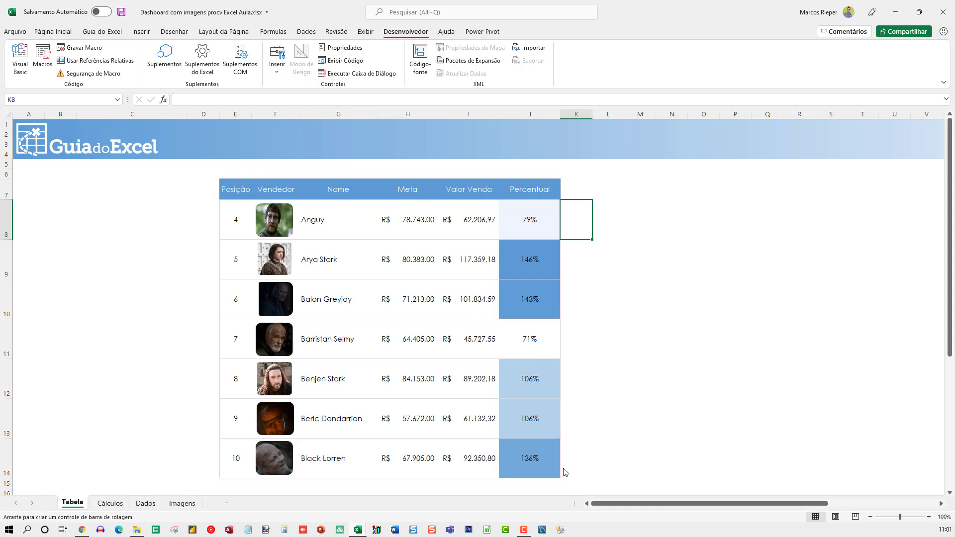
{"action": "left_click_drag", "start_coordinate": [587, 368], "coordinate": [582, 185]}
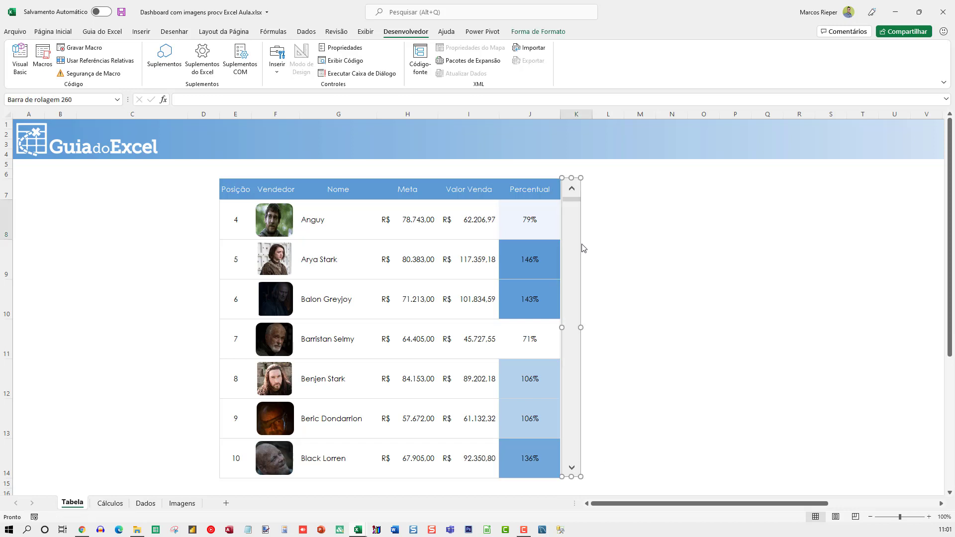
{"action": "key", "text": "Left"}
{"action": "key", "text": "Left"}
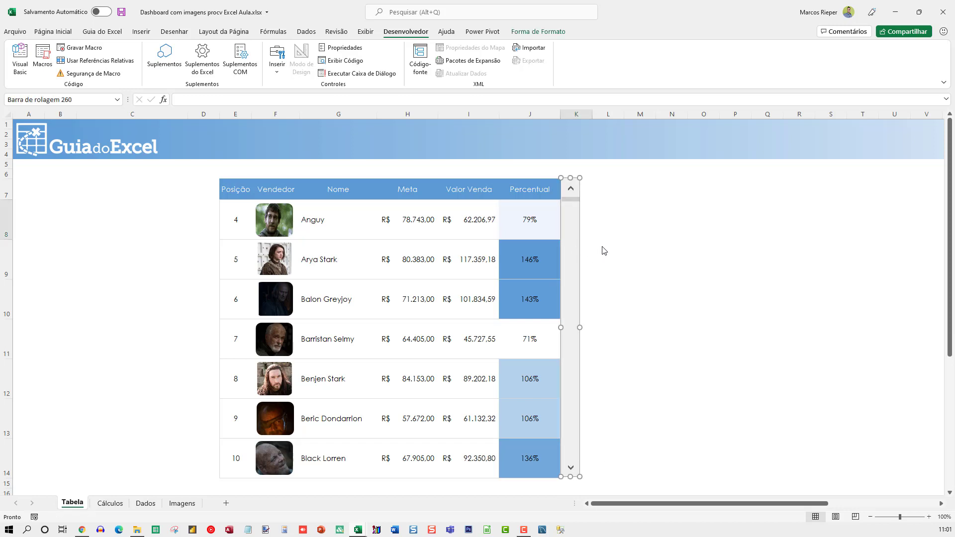
- Open the format settings of the scroll bar beside the table and link it to cell B9 on the Cálculos sheet
{"action": "left_click", "coordinate": [622, 248]}
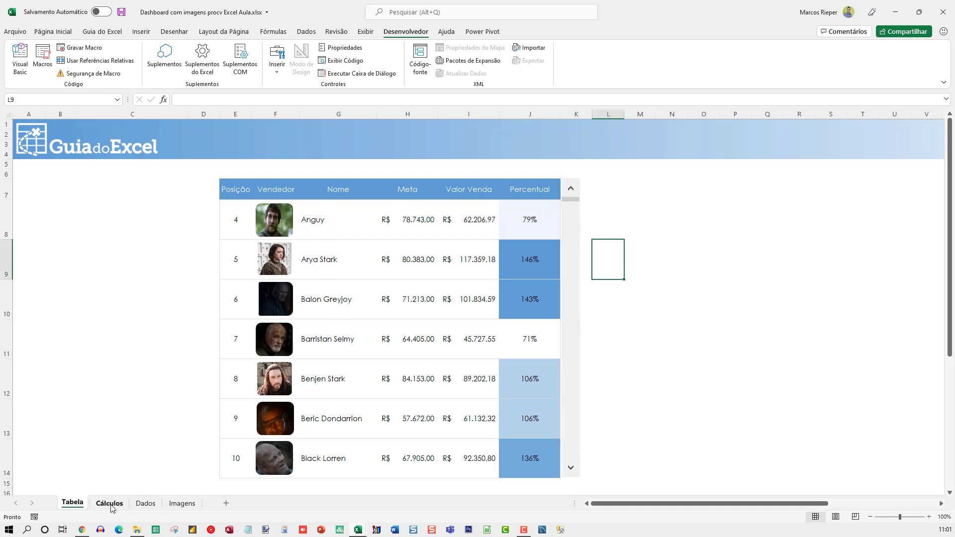
{"action": "left_click", "coordinate": [572, 316], "text": "ctrl"}
{"action": "right_click", "coordinate": [572, 316]}
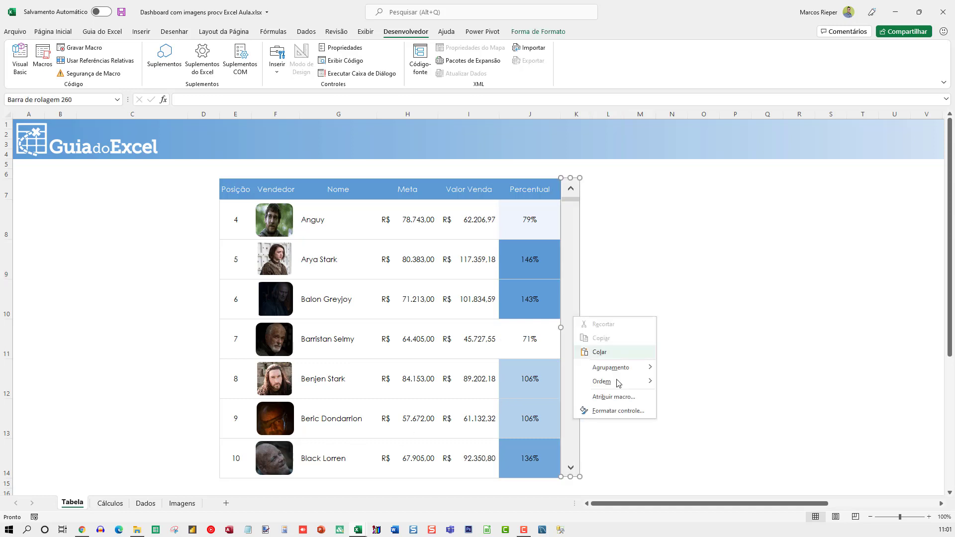
{"action": "left_click", "coordinate": [620, 414]}
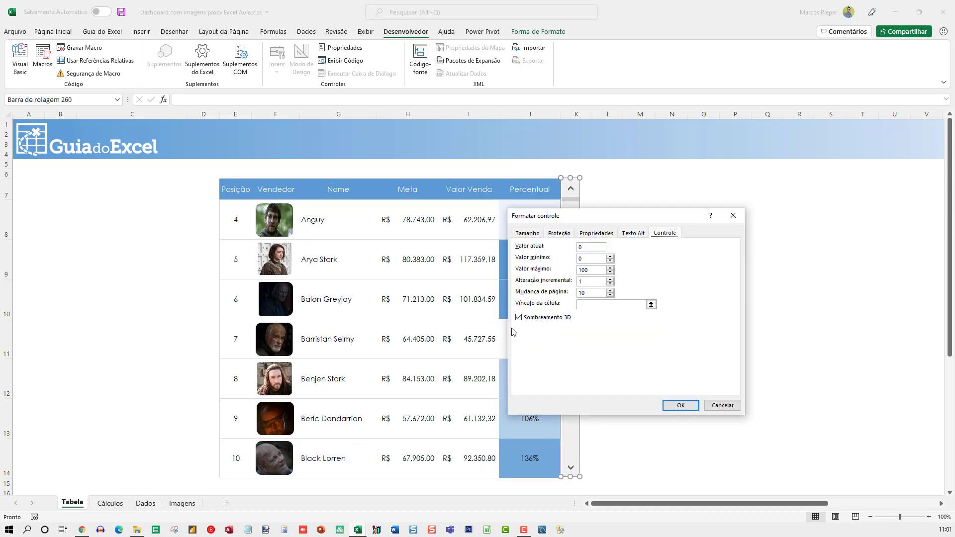
{"action": "left_click", "coordinate": [586, 304]}
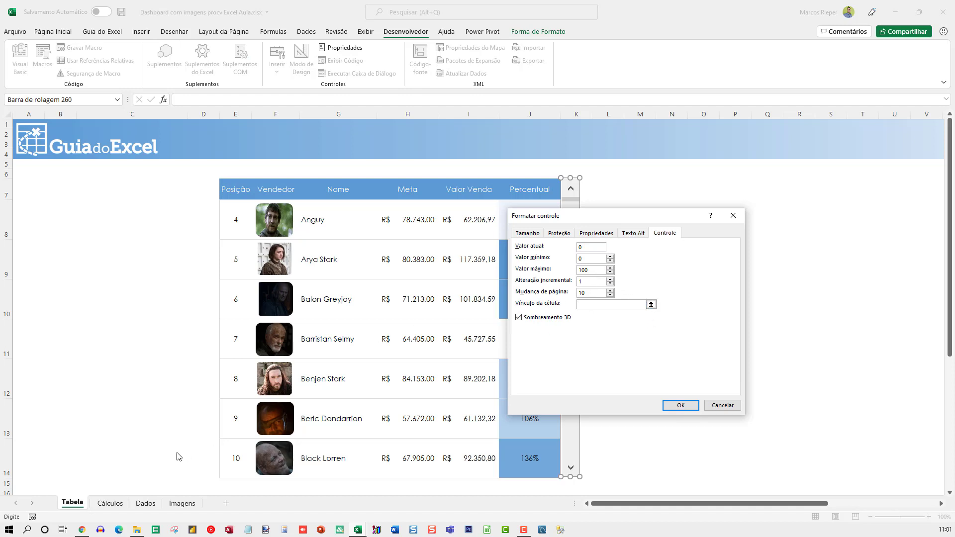
{"action": "left_click", "coordinate": [114, 504]}
{"action": "left_click", "coordinate": [69, 206]}
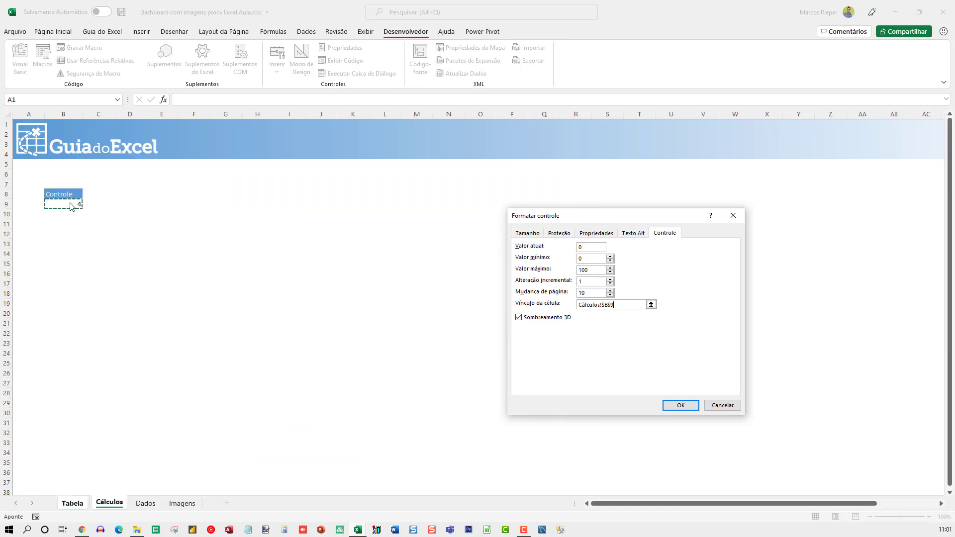
- Set the scroll bar's current value to 1, adjust its minimum and maximum values, and apply the control settings
{"action": "left_click", "coordinate": [590, 247]}
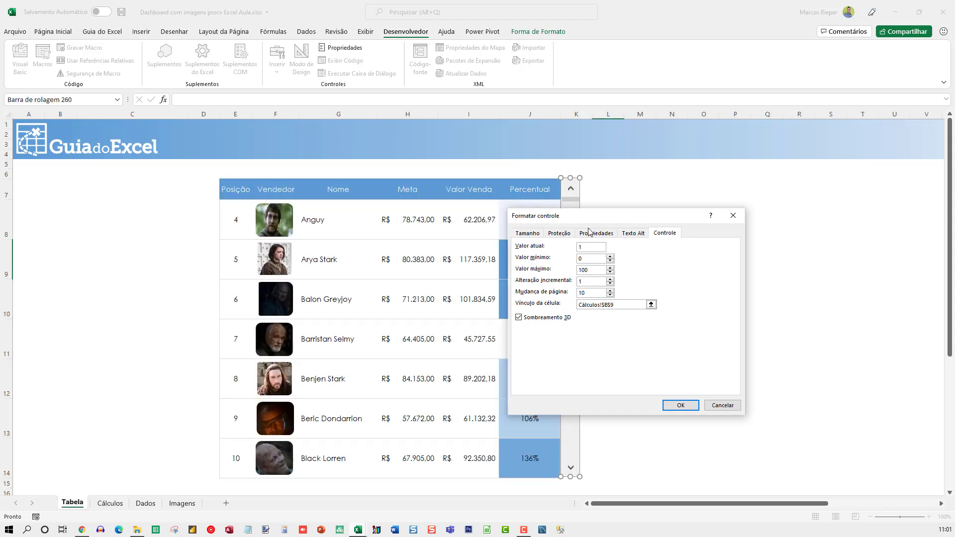
{"action": "left_click", "coordinate": [594, 259]}
{"action": "double_click", "coordinate": [595, 271]}
{"action": "left_click", "coordinate": [680, 405]}
{"action": "left_click", "coordinate": [681, 406]}
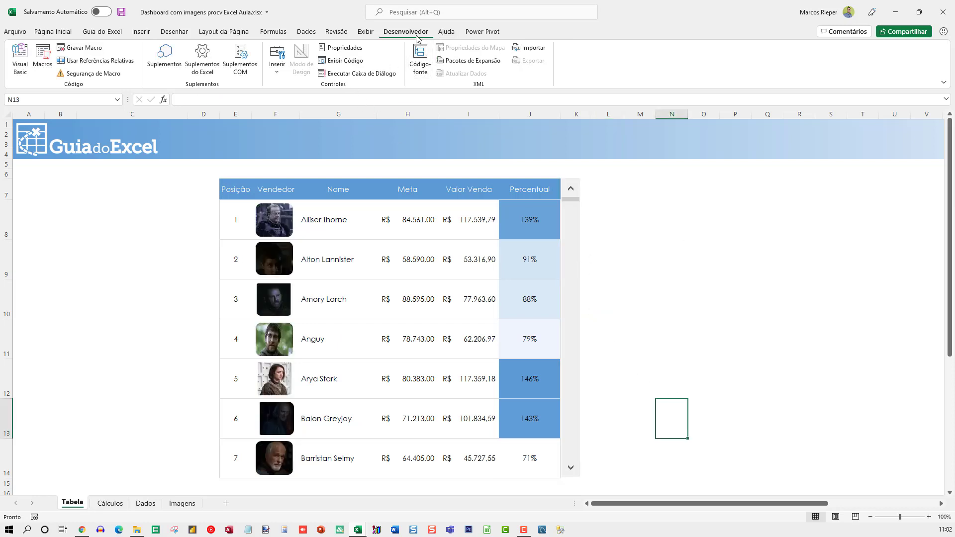
- Test the scroll bar by stepping down through the ranking to position 19, checking that the rows and photos update
{"action": "left_click", "coordinate": [621, 293]}
{"action": "left_click", "coordinate": [571, 469]}
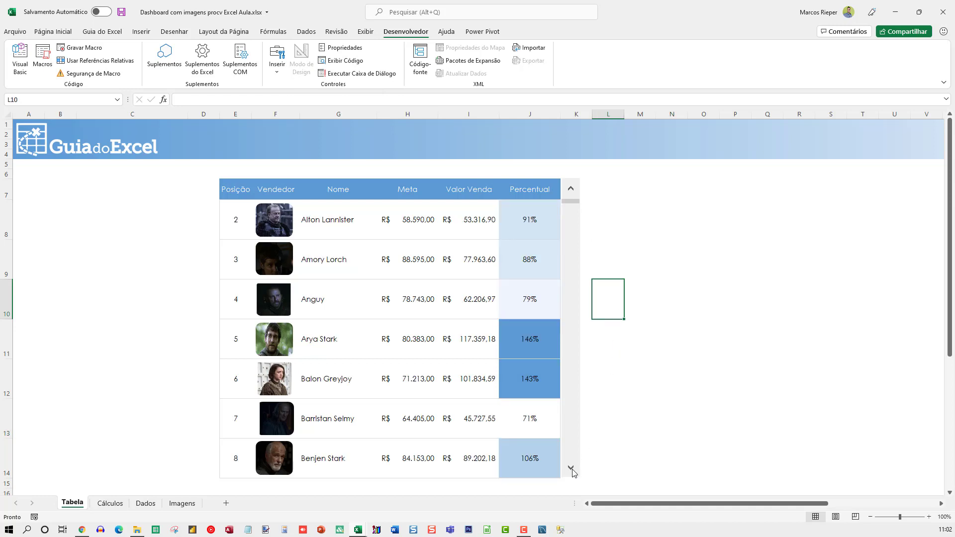
{"action": "left_click", "coordinate": [571, 469]}
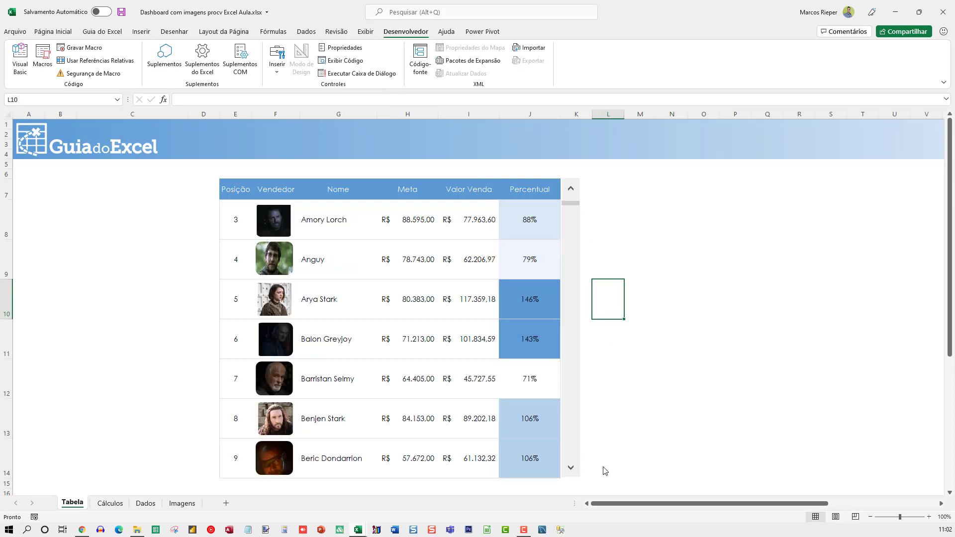
{"action": "left_click", "coordinate": [571, 469]}
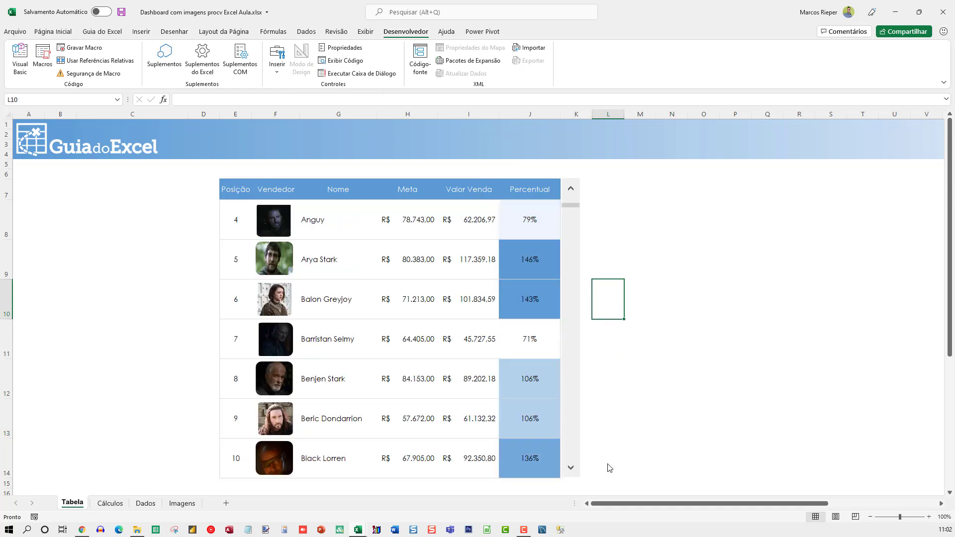
{"action": "left_click", "coordinate": [572, 470]}
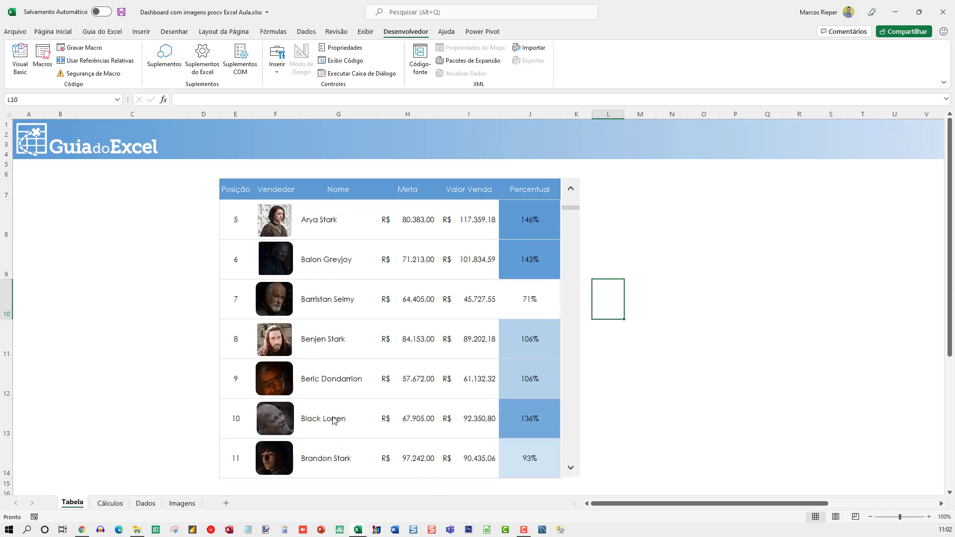
{"action": "left_click", "coordinate": [575, 470]}
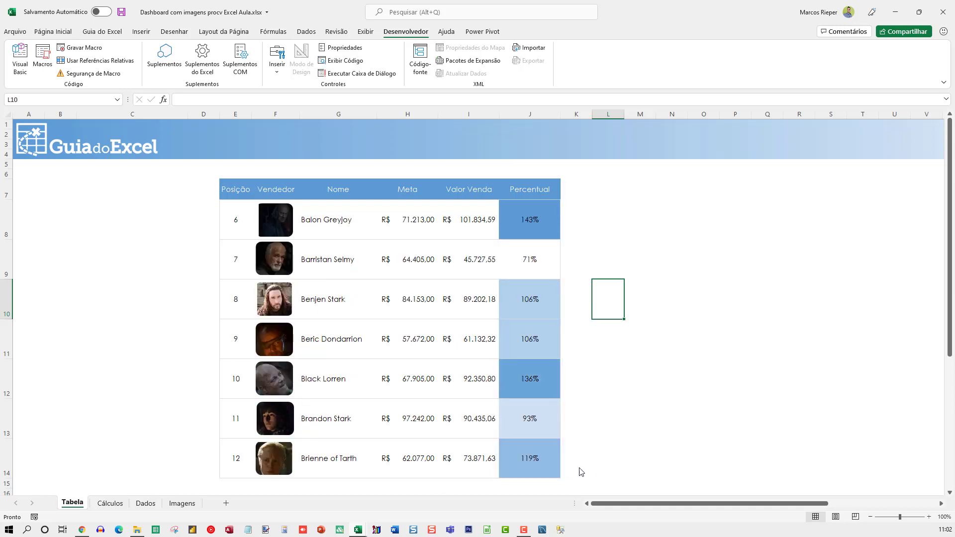
{"action": "left_click", "coordinate": [571, 470]}
{"action": "left_click", "coordinate": [571, 470]}
{"action": "left_click", "coordinate": [571, 469]}
{"action": "left_click", "coordinate": [571, 469]}
{"action": "left_click", "coordinate": [571, 468]}
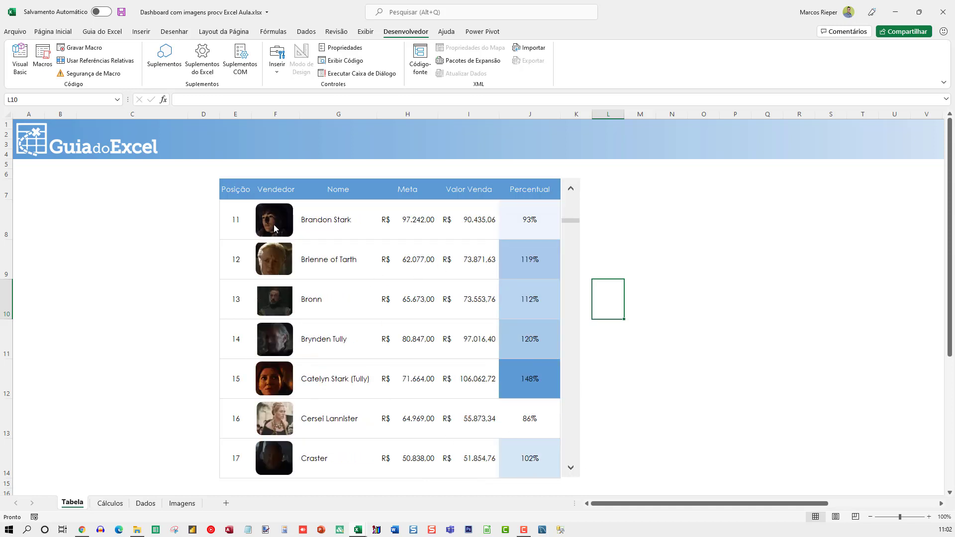
{"action": "left_click", "coordinate": [572, 470]}
{"action": "left_click", "coordinate": [573, 471]}
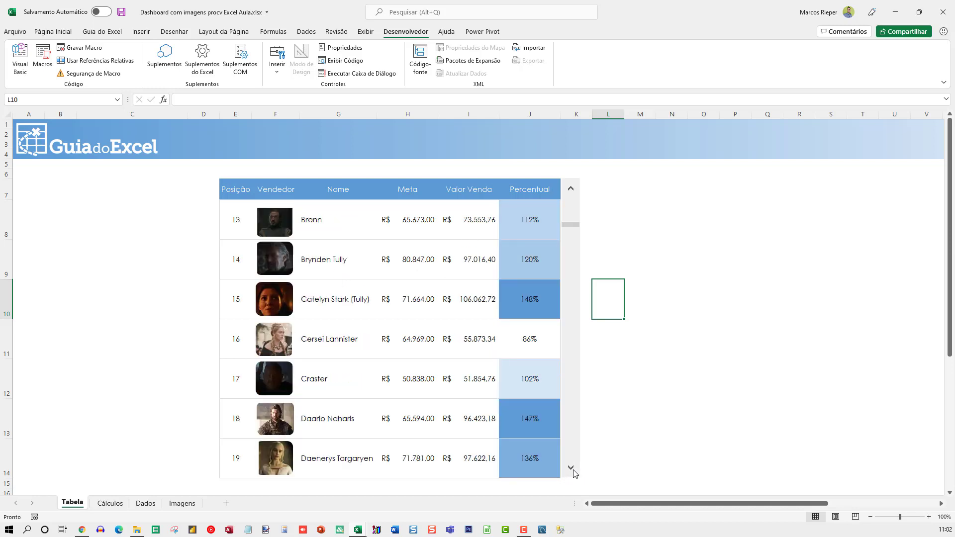
{"action": "left_click", "coordinate": [572, 471]}
{"action": "left_click", "coordinate": [572, 471]}
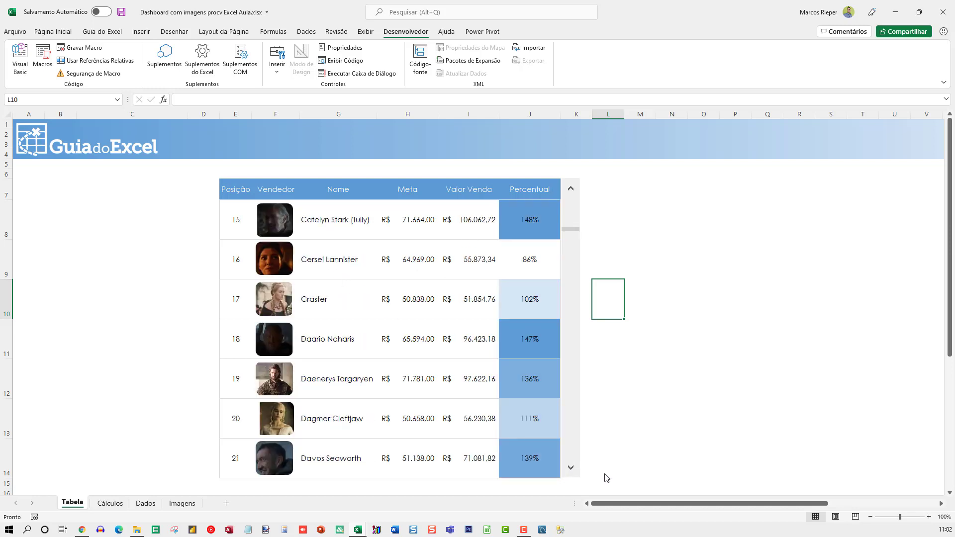
{"action": "left_click", "coordinate": [572, 471]}
{"action": "left_click", "coordinate": [572, 470]}
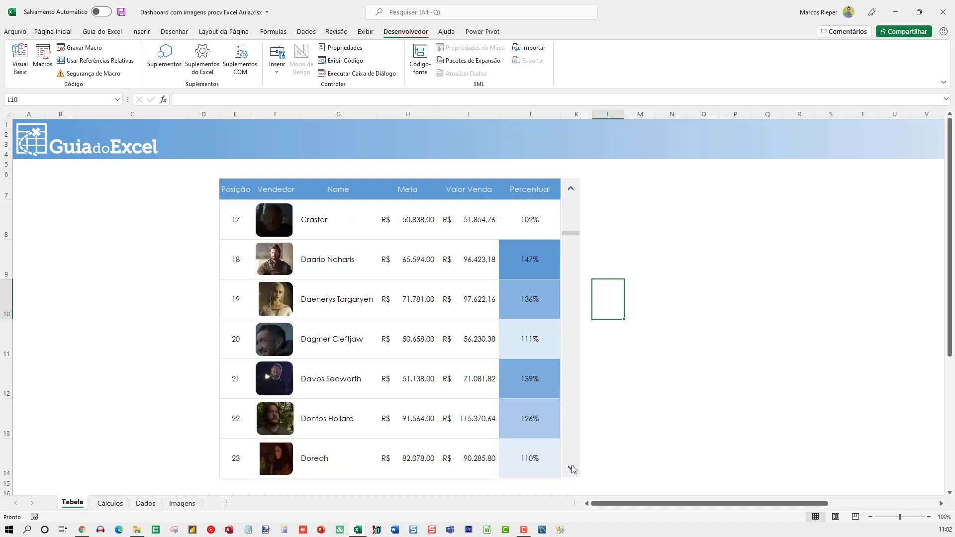
{"action": "left_click", "coordinate": [571, 469]}
{"action": "left_click", "coordinate": [575, 470]}
{"action": "left_click", "coordinate": [627, 467]}
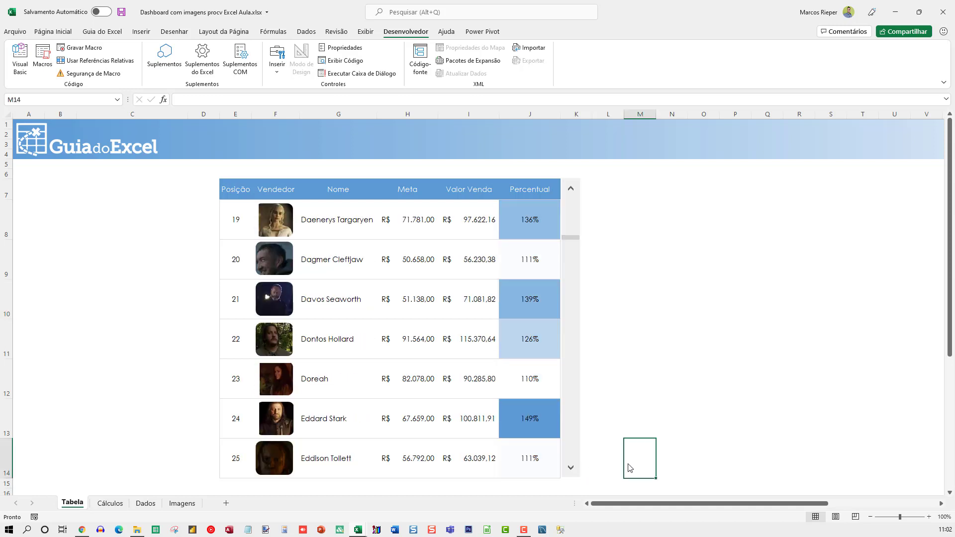